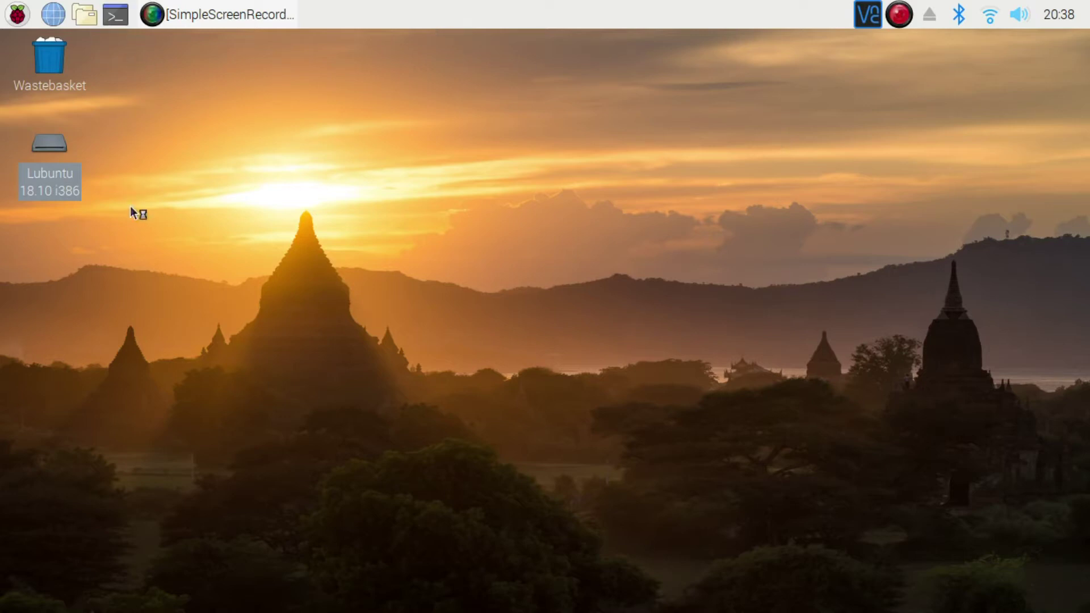
Move the terminal to the top-left and change into the spaceshooter folder
drag(408, 151, 140, 49)
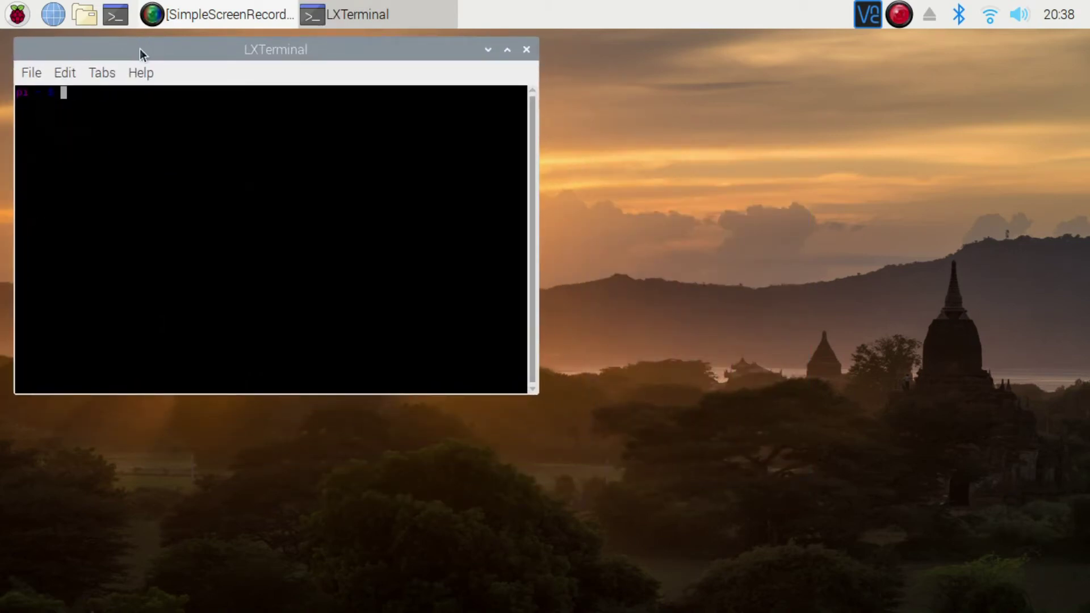
text(cd)
text(spa)
key(Tab)
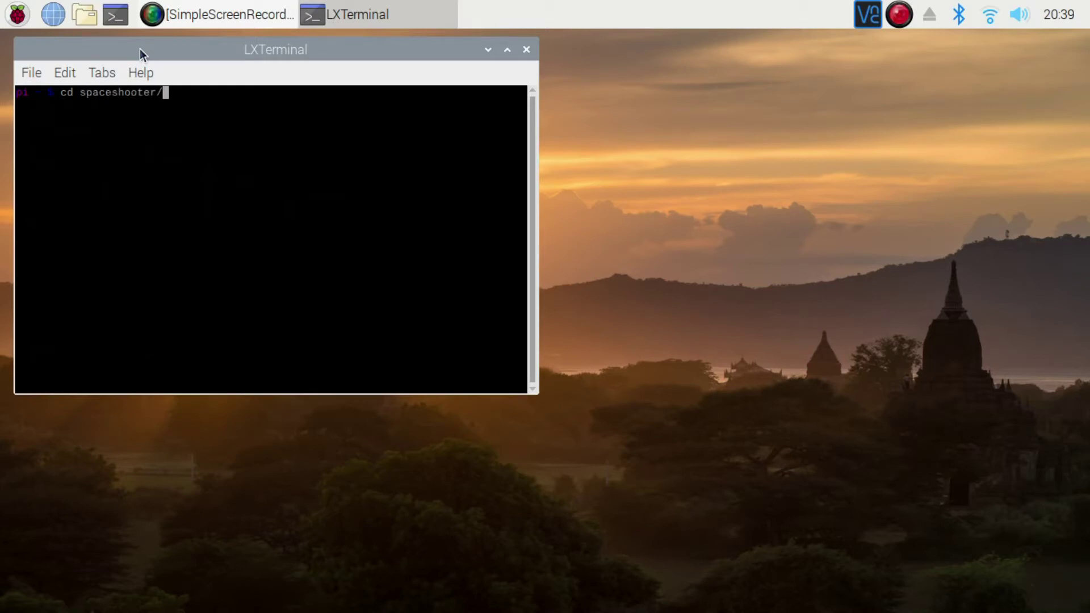
key(Return)
Launch the game with pgzrun spaceshooter.py
text(pgzrun spacesh)
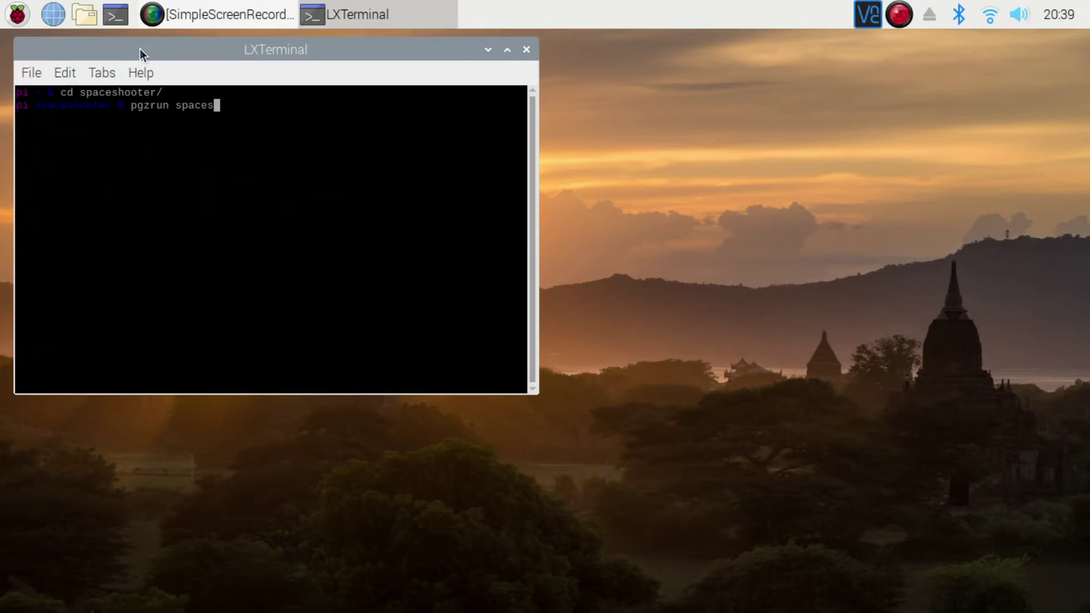
key(Tab)
key(Return)
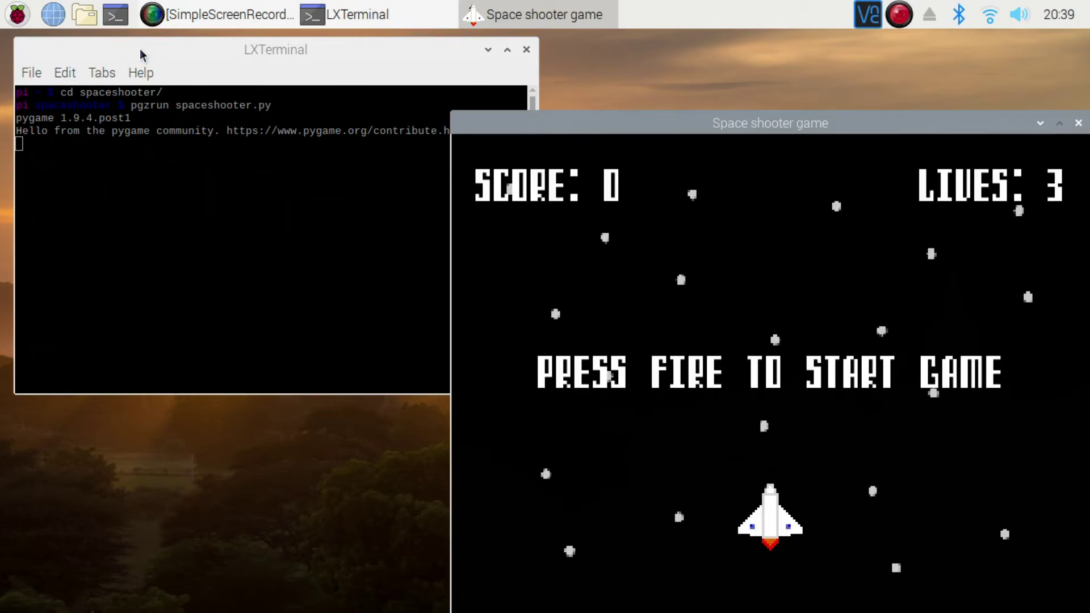
Start a round with space and steer left and right until GAME OVER at score 20
drag(520, 126, 359, 86)
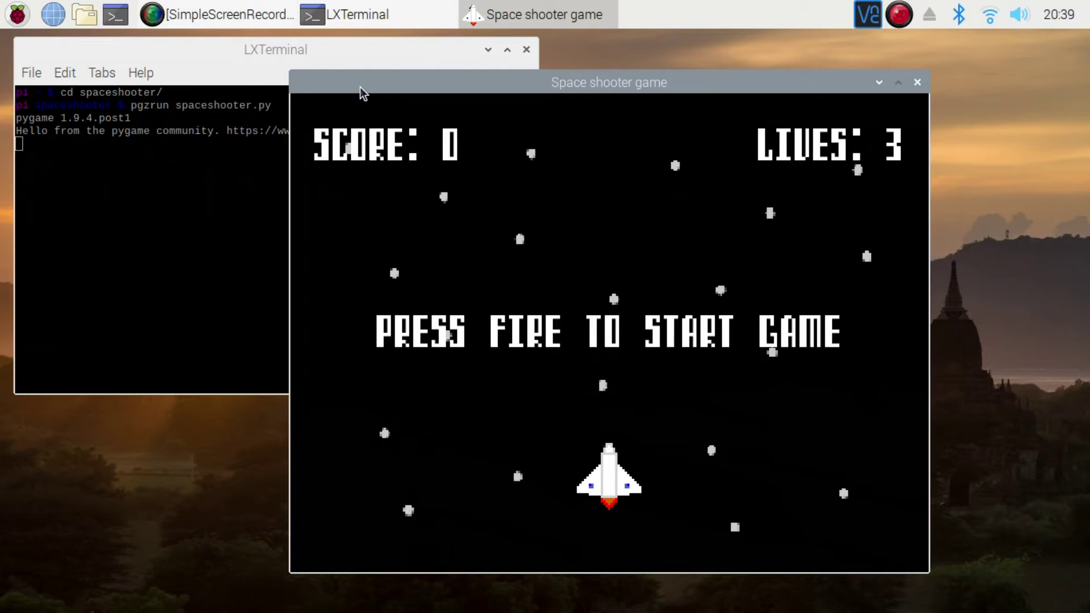
key(space)
key(Left)
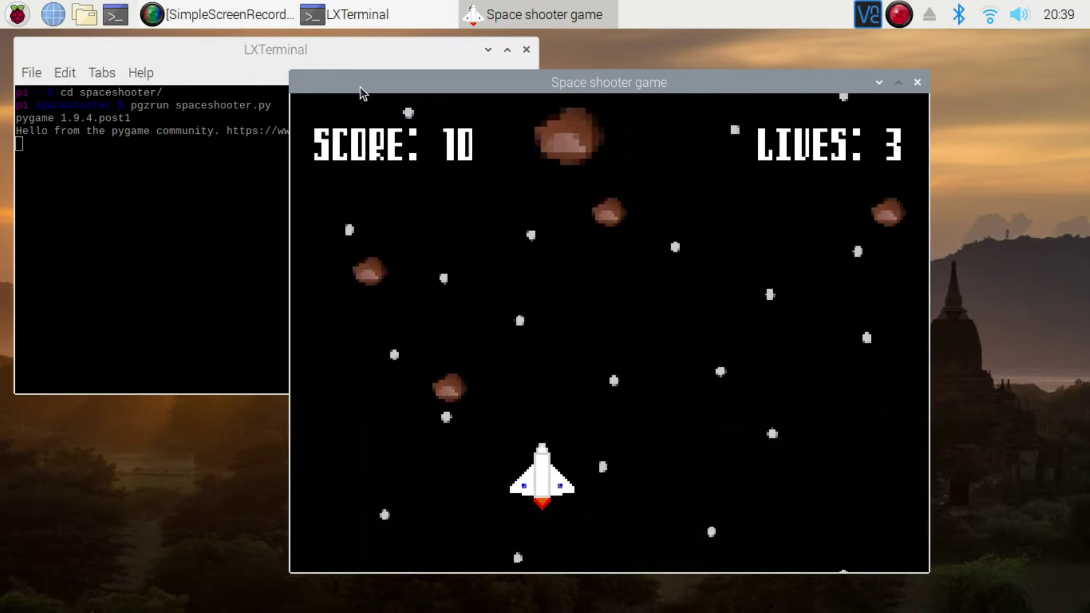
key(Right)
key(space)
key(Left)
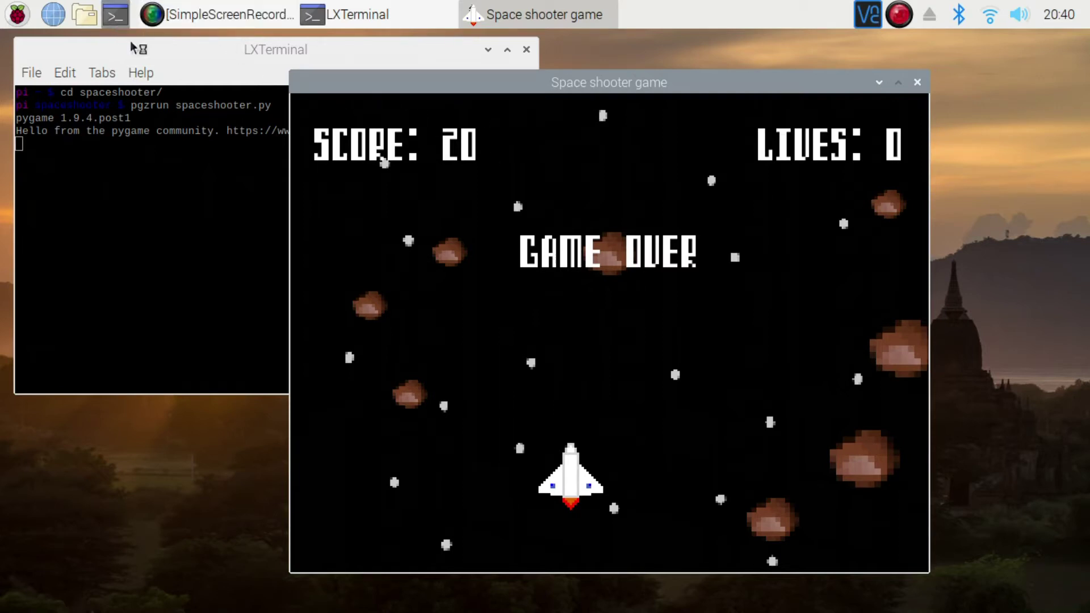
In a second terminal window, run sudo apt install qjoypad
key(ctrl+alt+t)
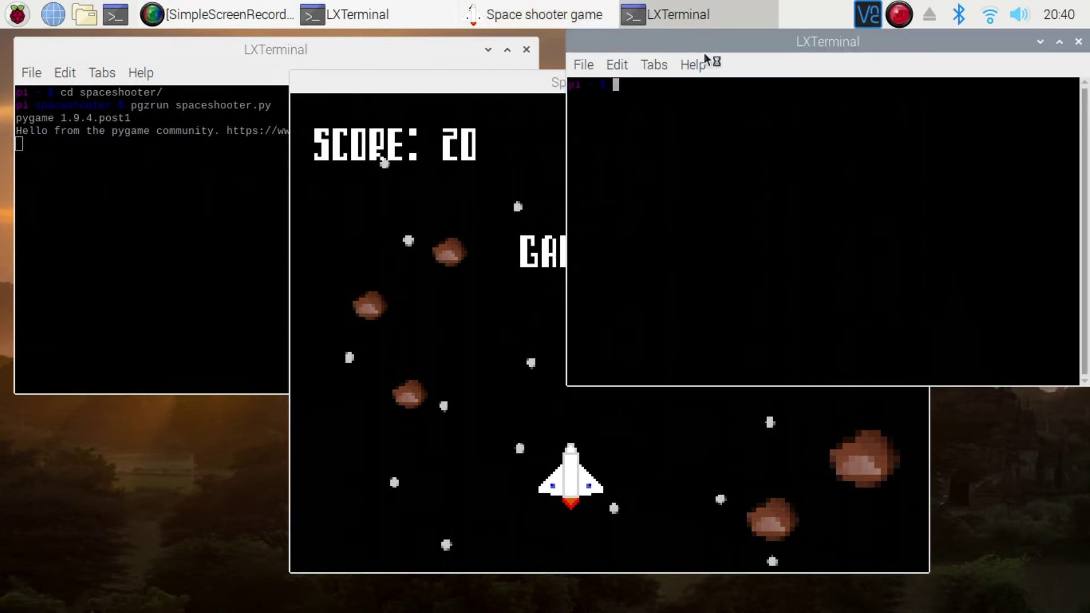
drag(707, 47, 377, 165)
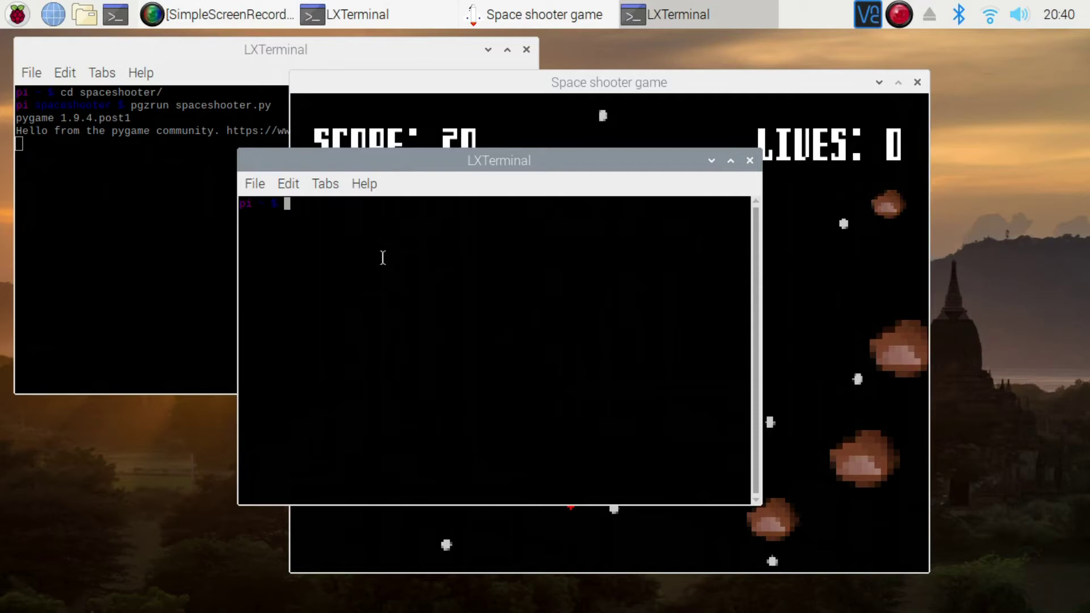
text(sudo apt install qj)
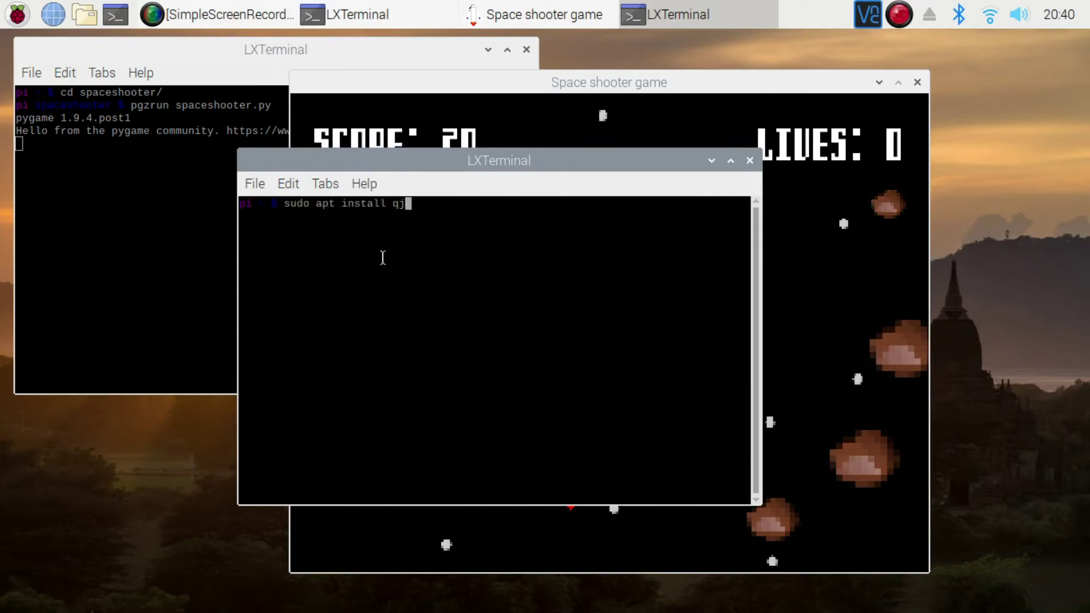
text(oypad)
key(Return)
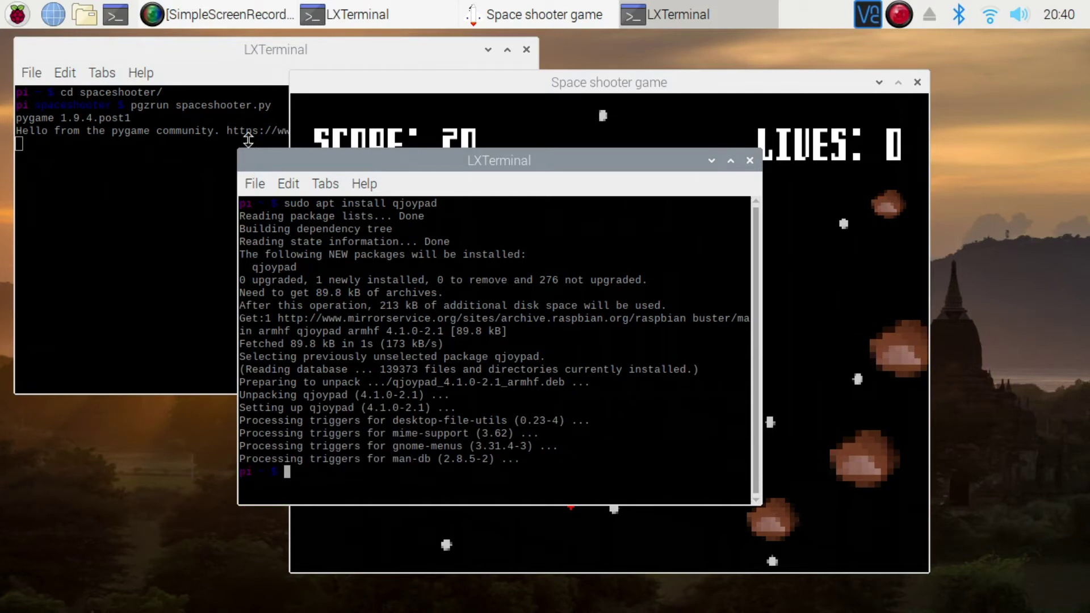
click(17, 14)
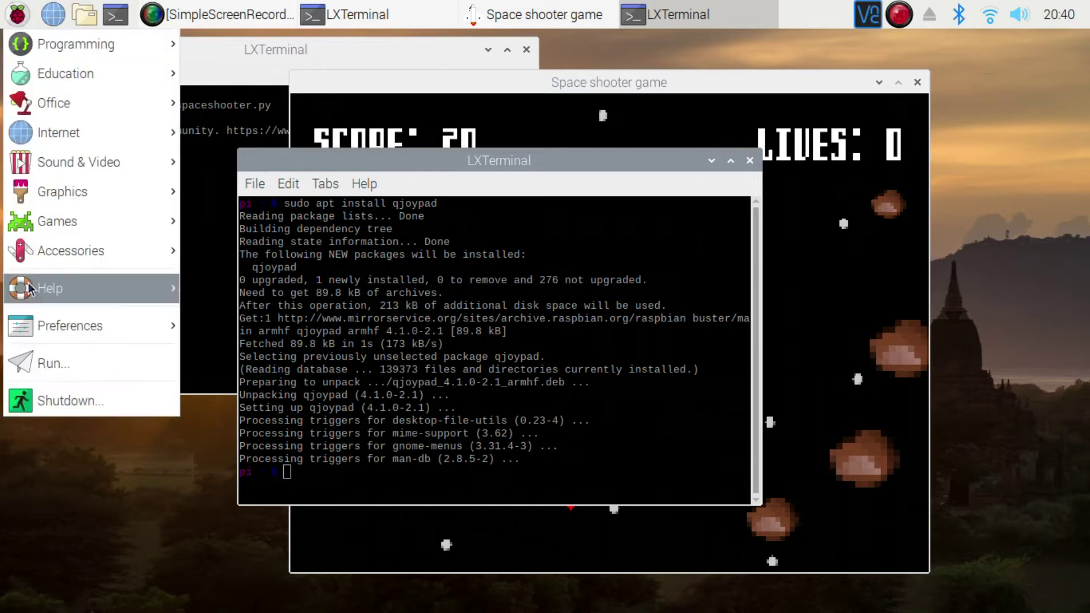
mouse_move(52, 226)
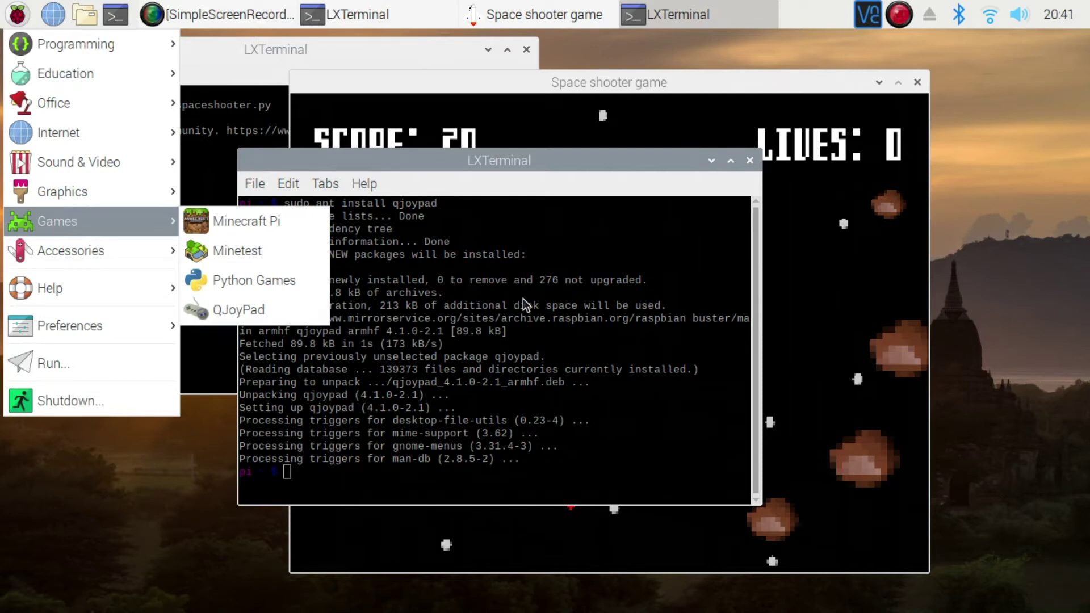
click(500, 318)
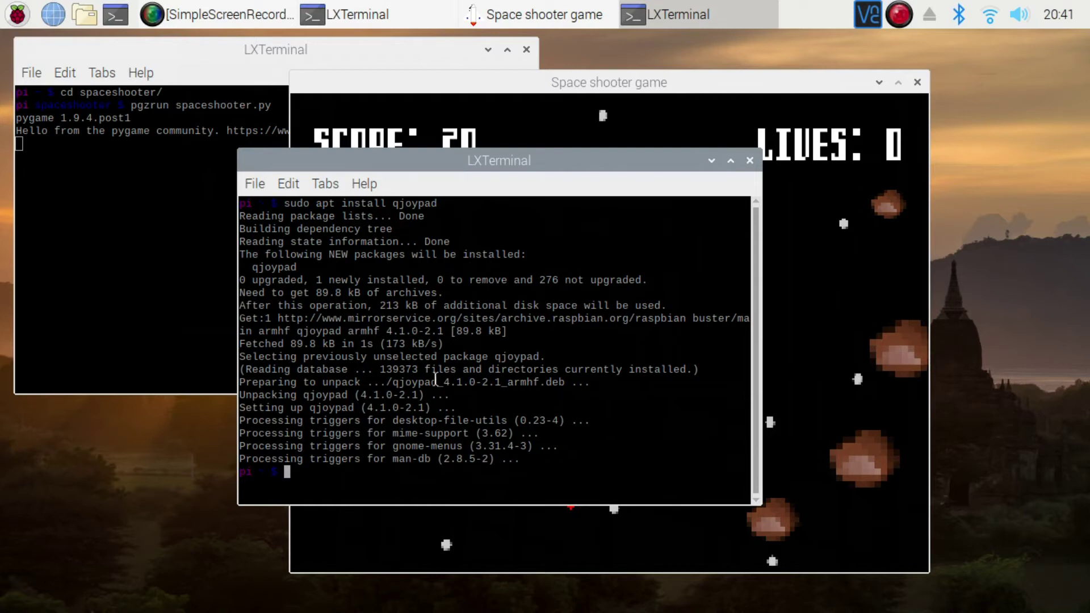
Run dmesg to show the XBOX 360 For Windows pad detected by the xpad driver
text(dmesg)
key(Return)
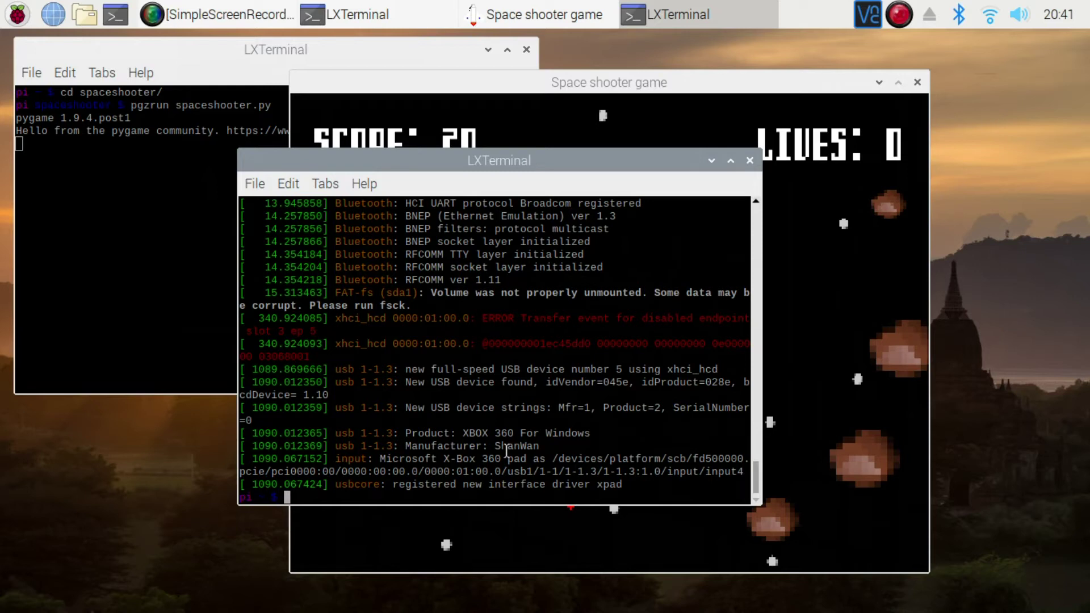
Close the install terminal, start QJoyPad from Games, and open its Joystick 1 window
click(750, 161)
click(19, 15)
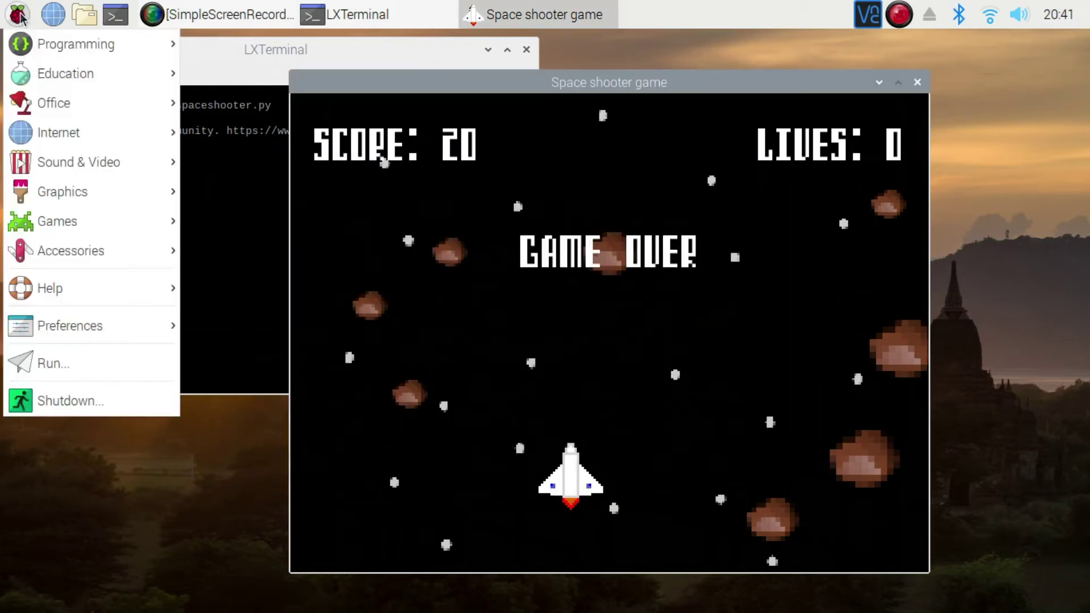
mouse_move(57, 219)
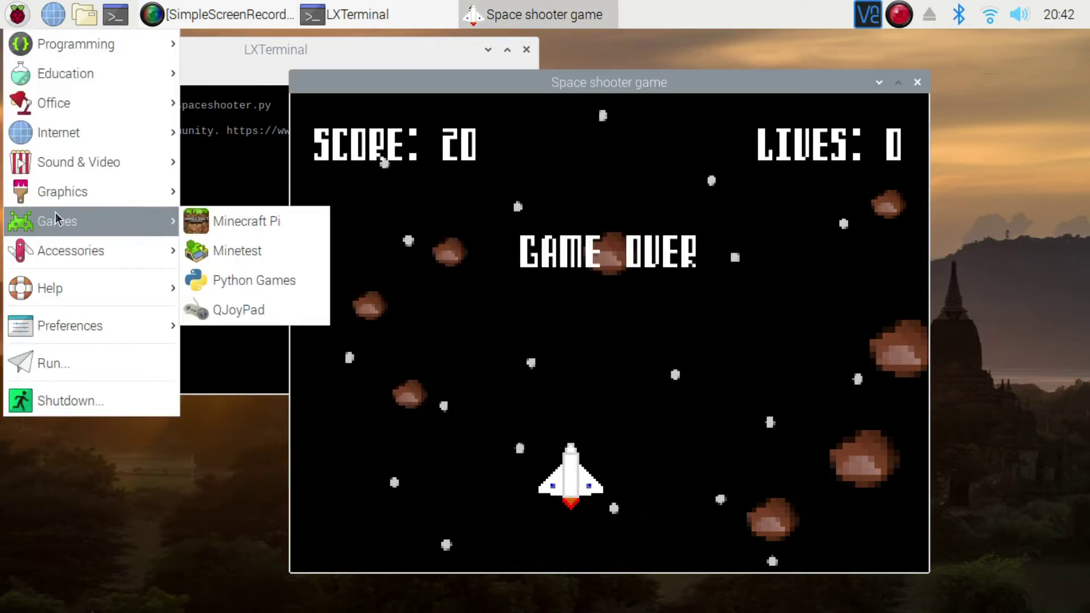
click(232, 310)
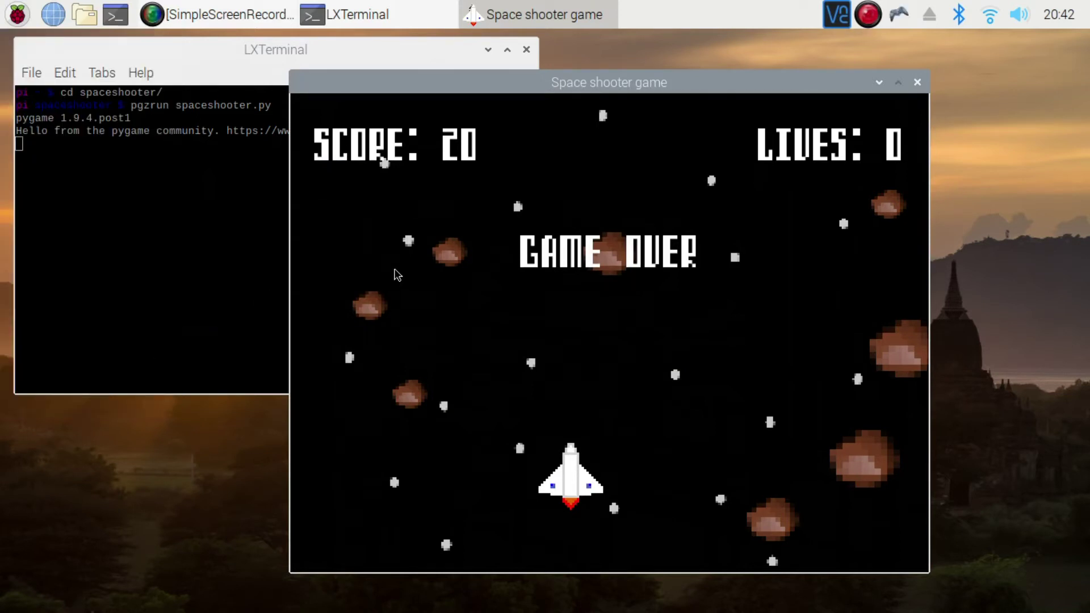
click(900, 22)
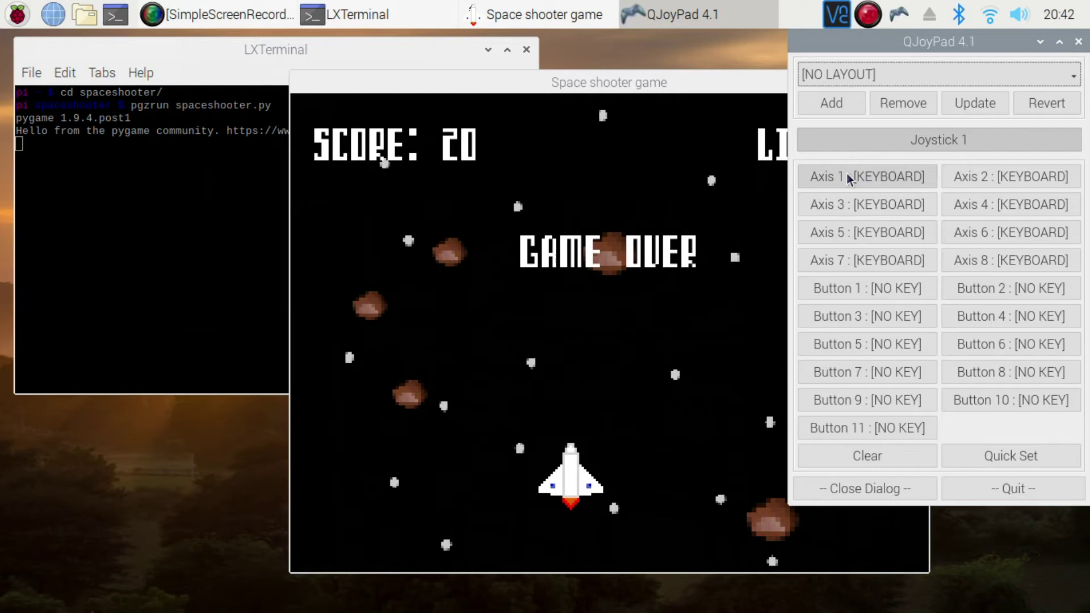
click(846, 176)
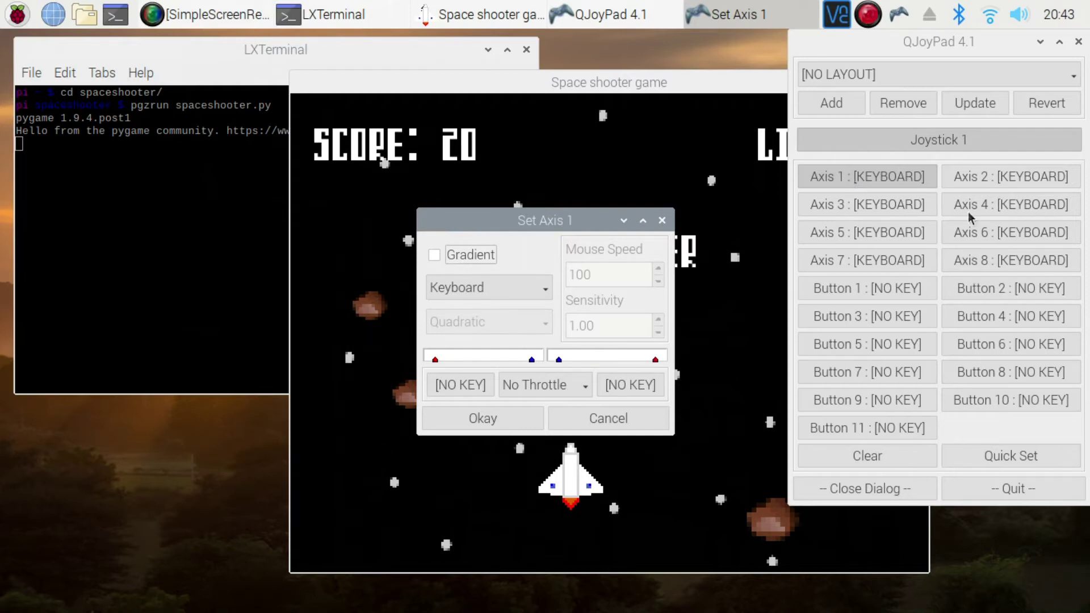
click(628, 424)
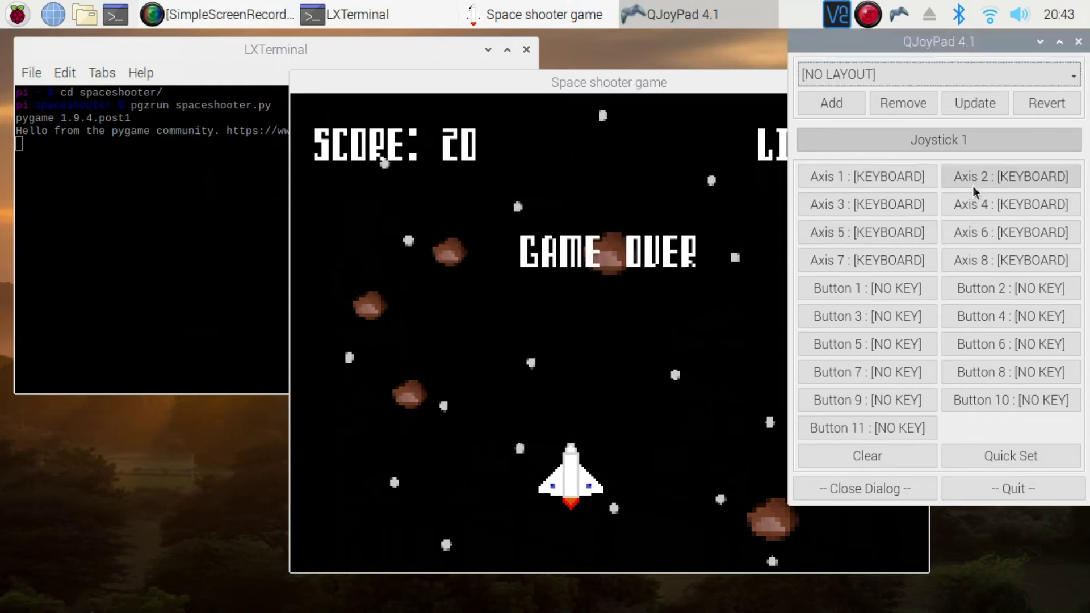
click(980, 181)
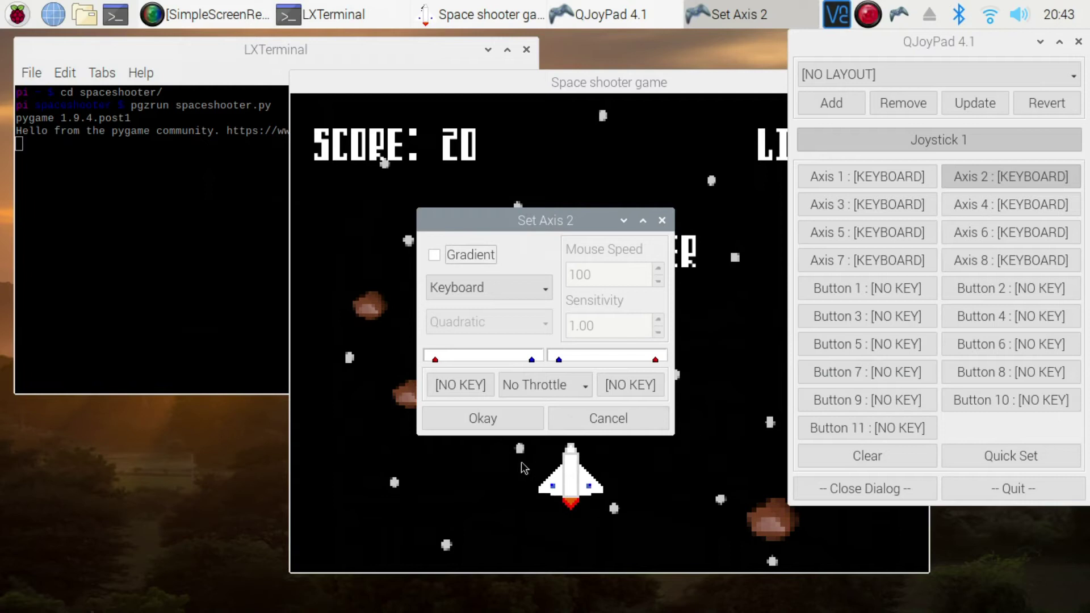
click(594, 420)
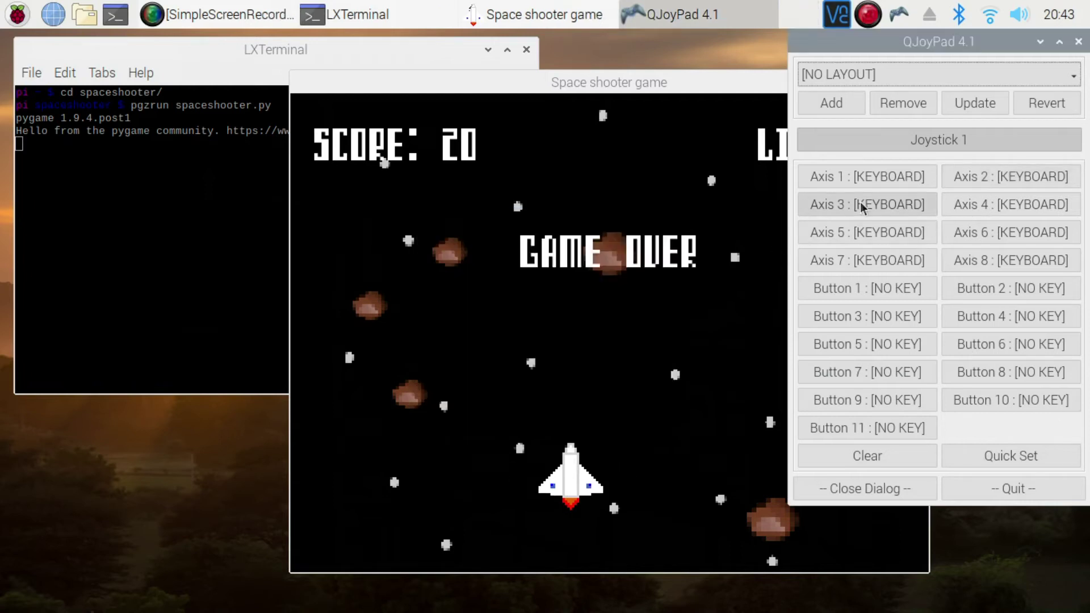
click(895, 261)
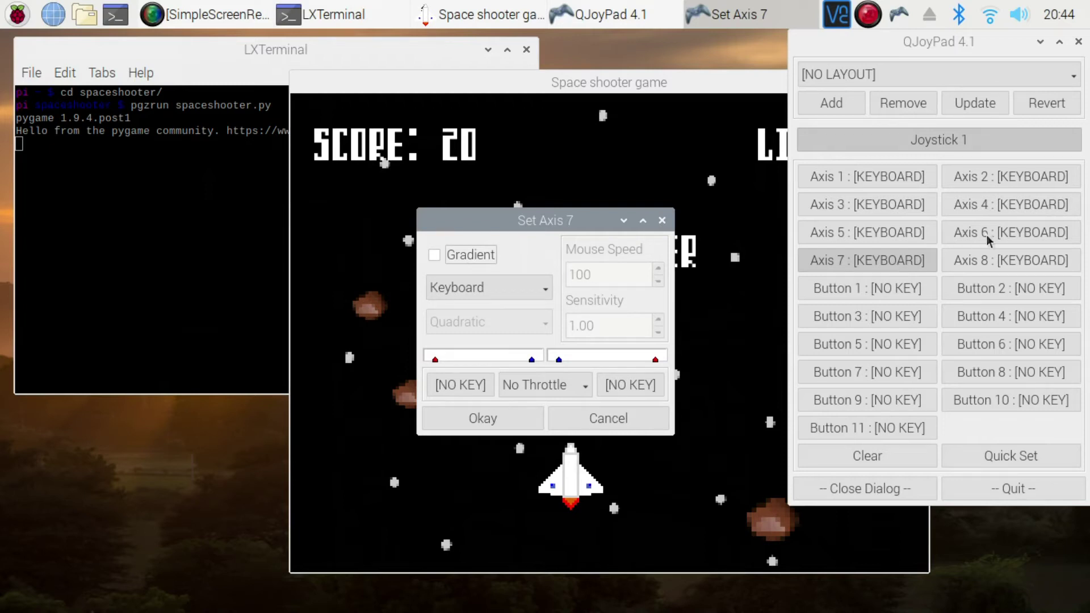
click(633, 432)
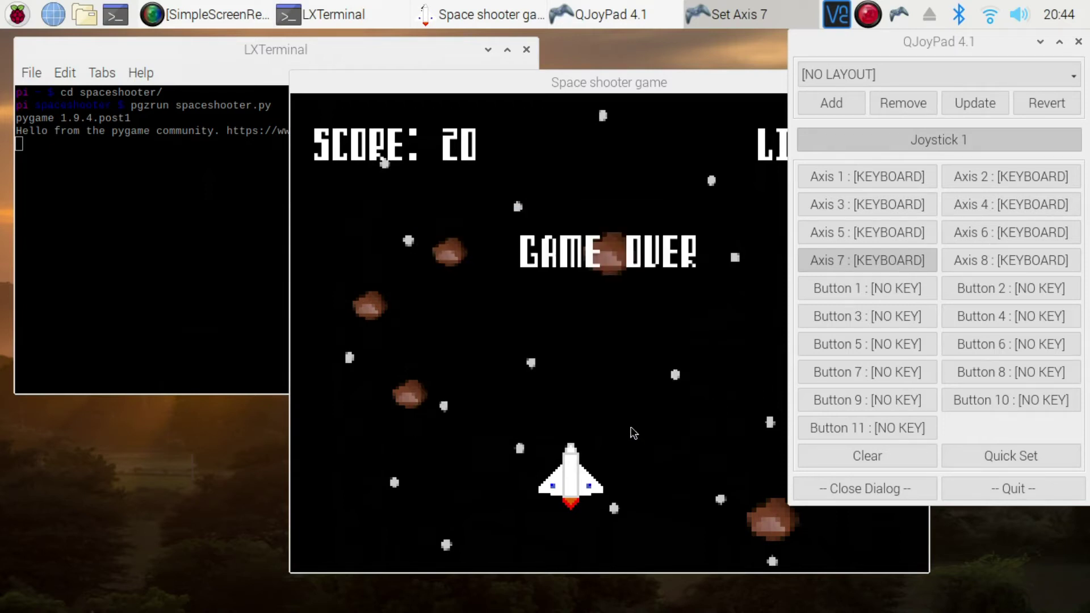
click(985, 260)
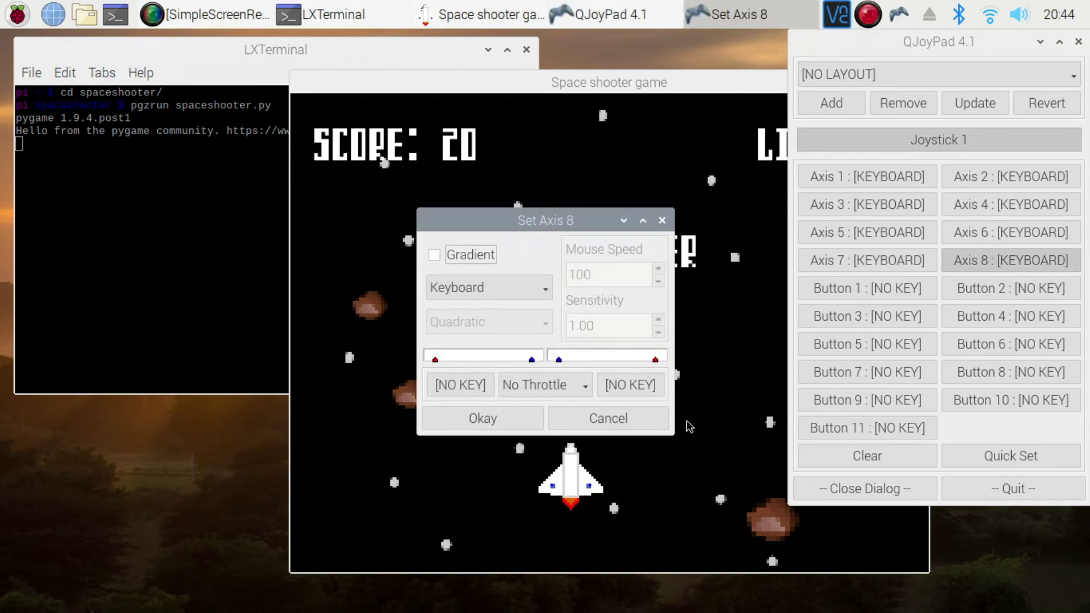
click(612, 424)
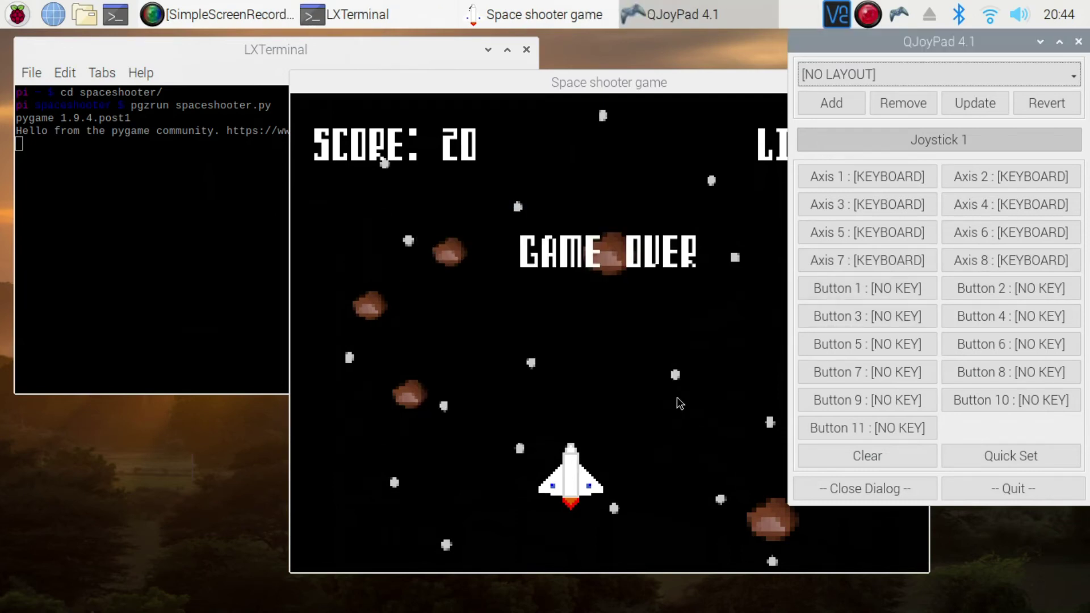
Assign the Left and Right arrow keys to Axis 7's two directions
click(857, 259)
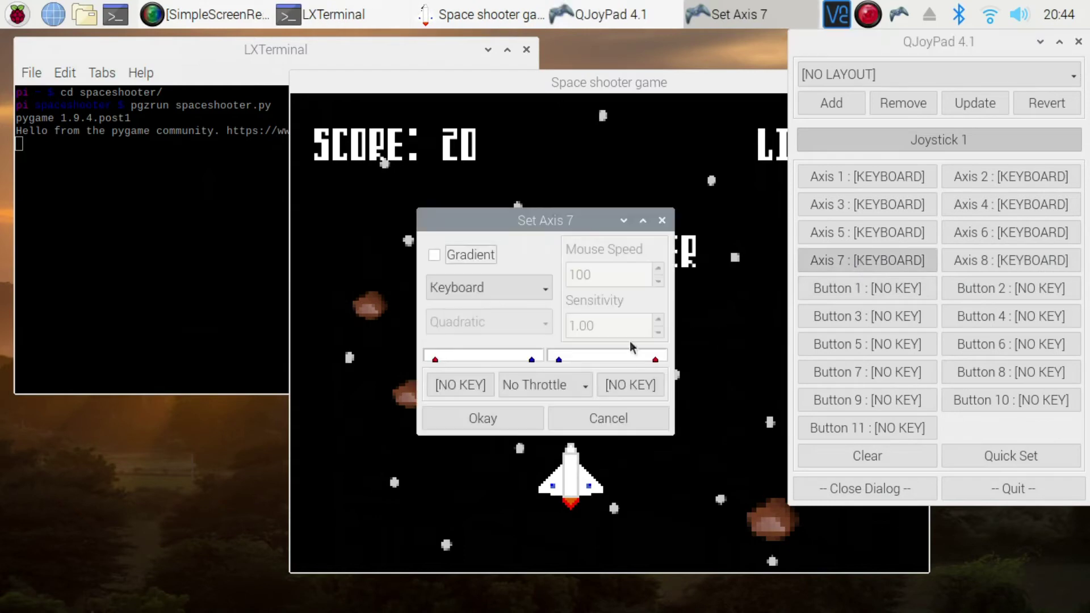
click(465, 384)
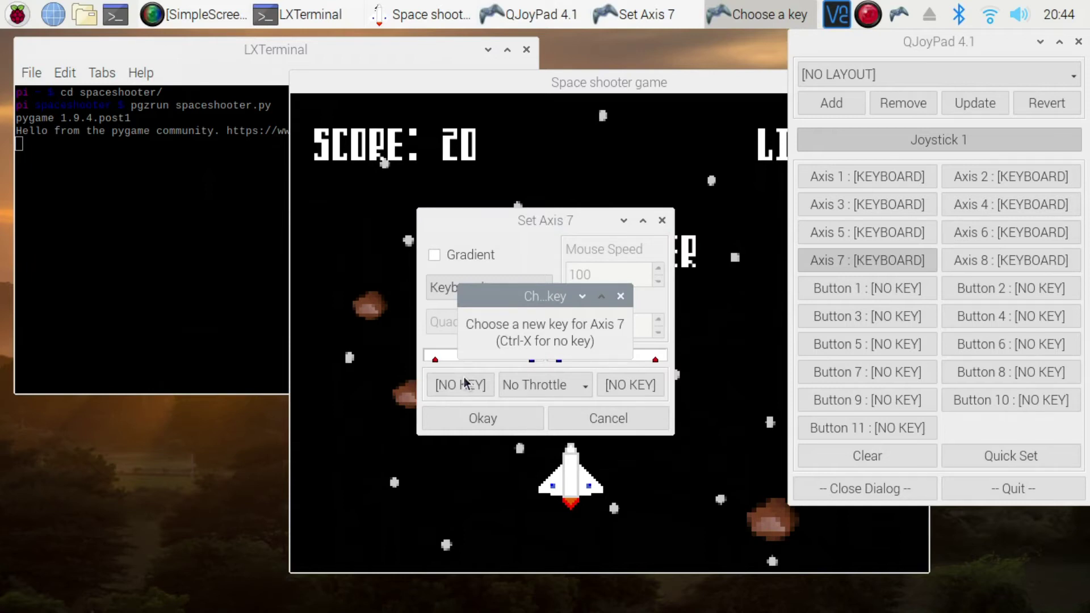
key(Left)
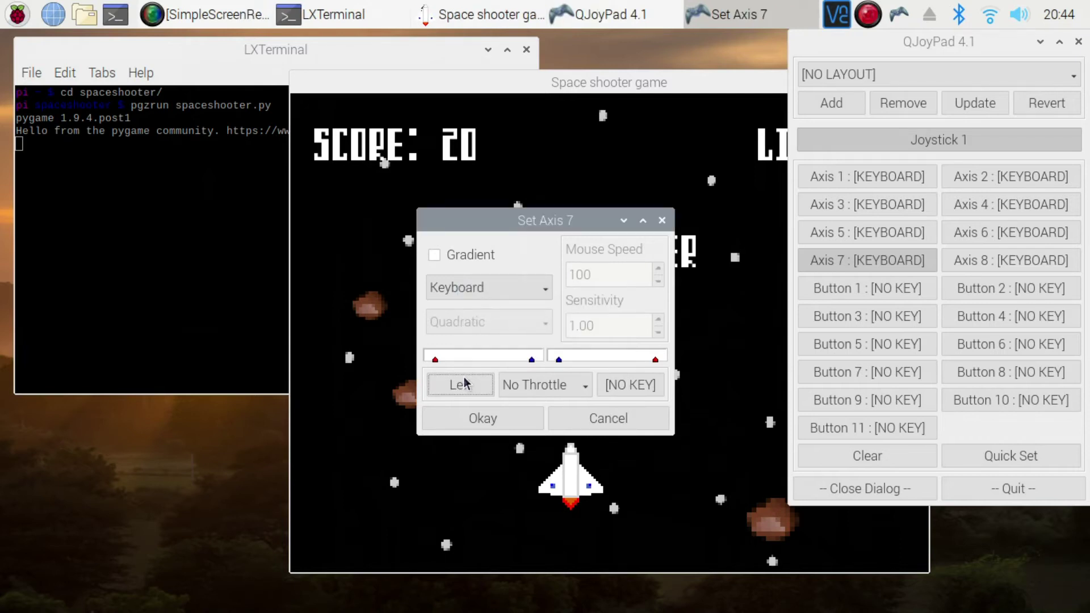
click(628, 384)
key(Right)
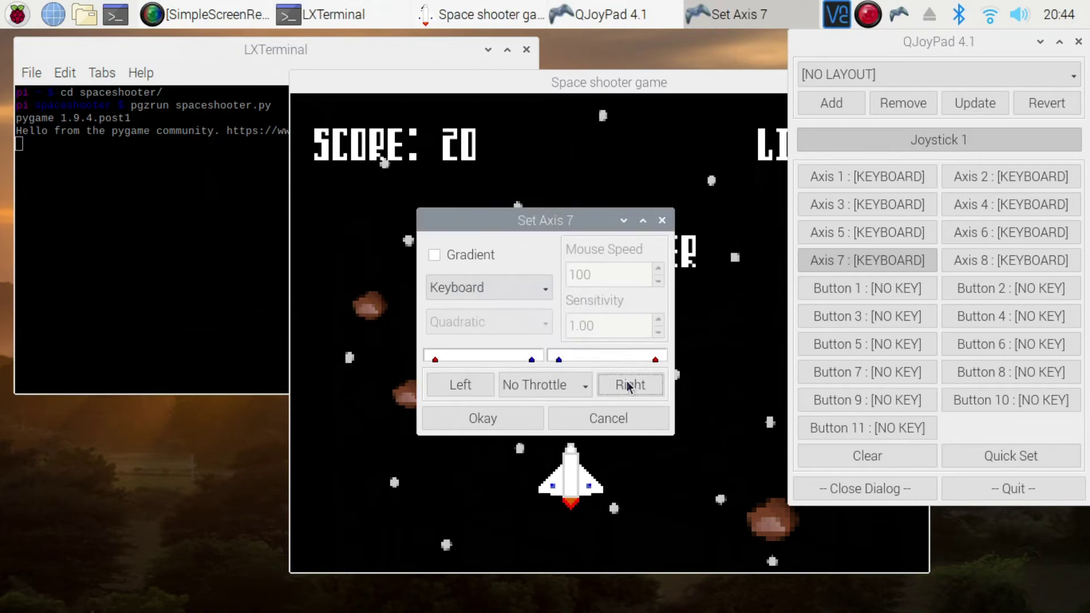
click(505, 418)
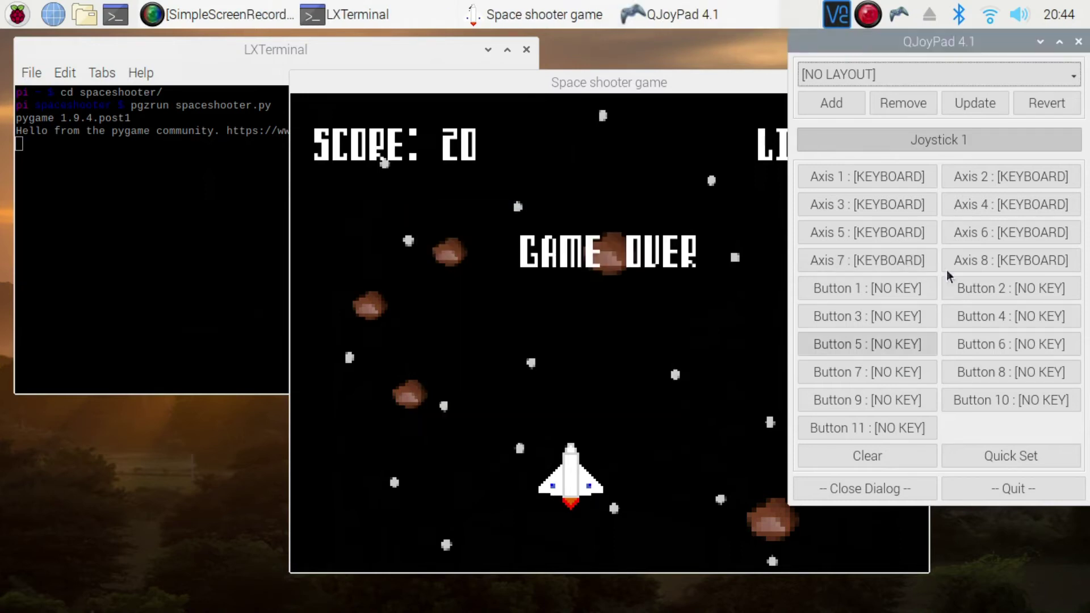
Assign the Up and Down arrow keys to Axis 8's two directions
click(976, 261)
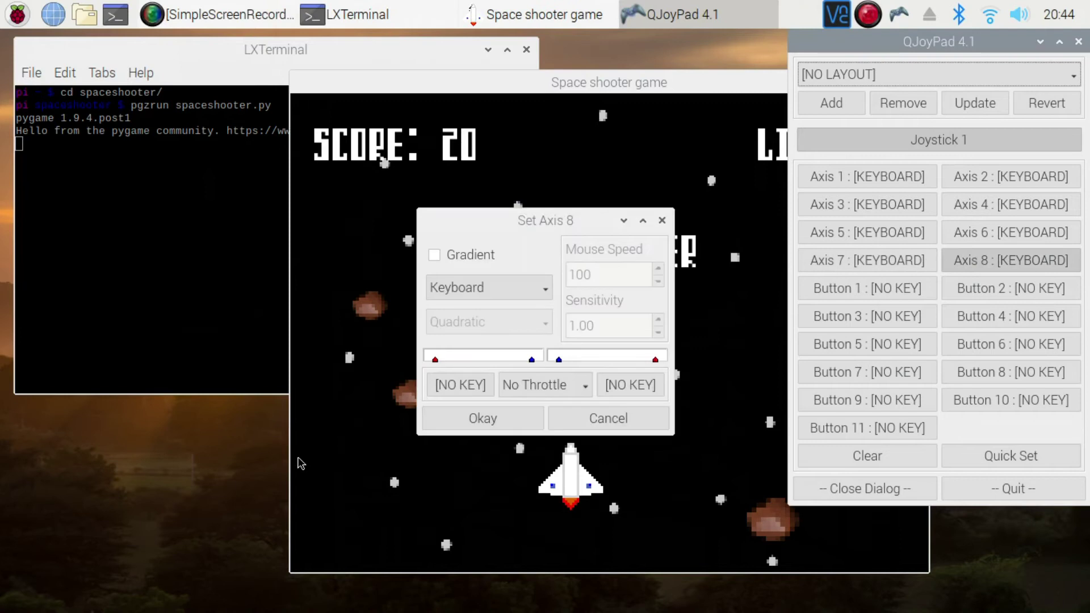
click(471, 386)
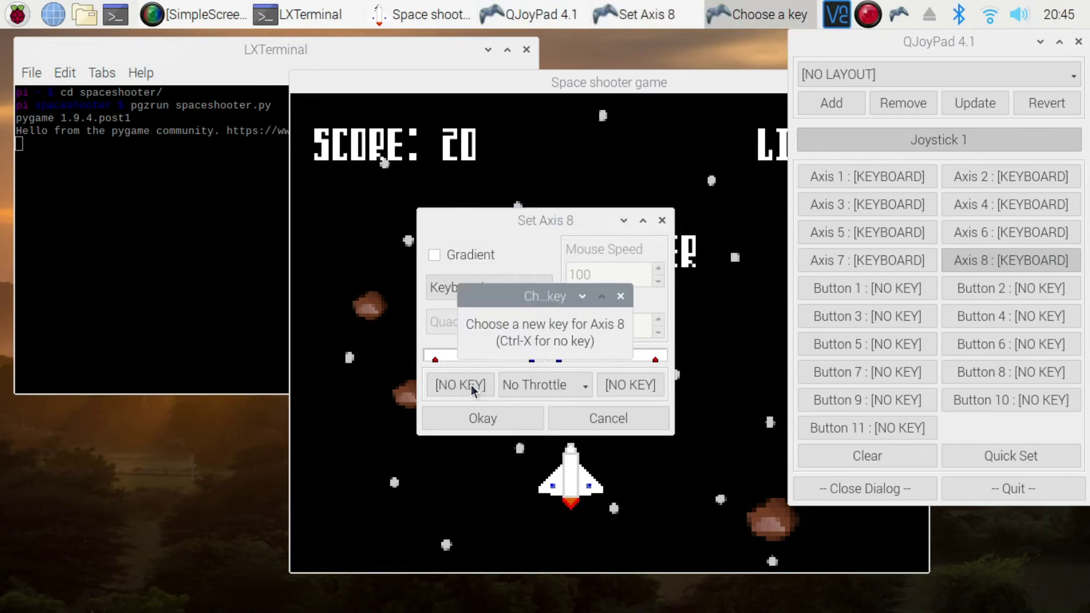
key(Up)
click(642, 385)
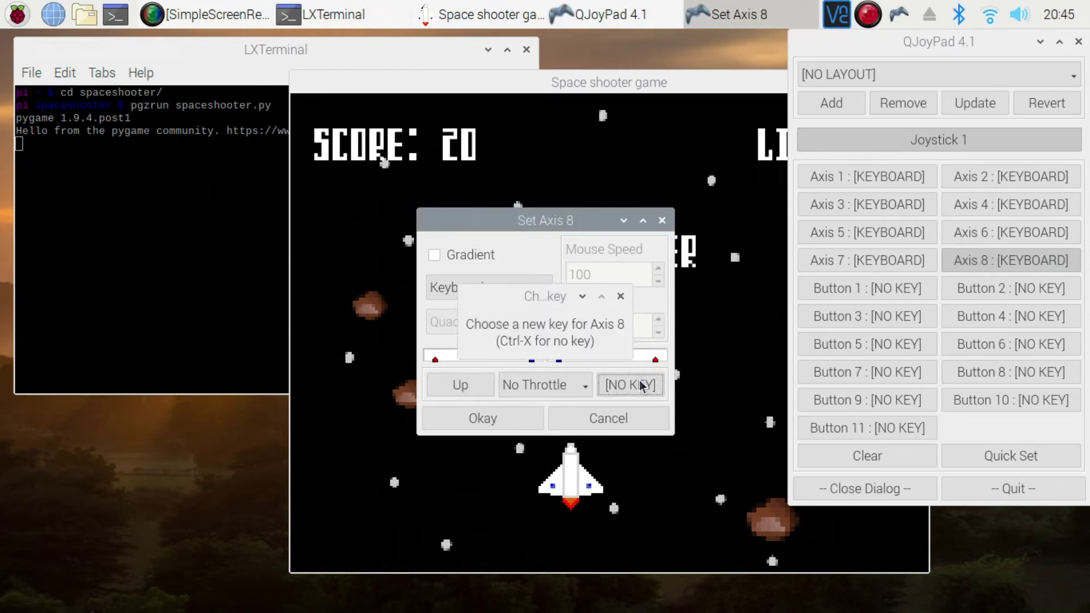
key(Down)
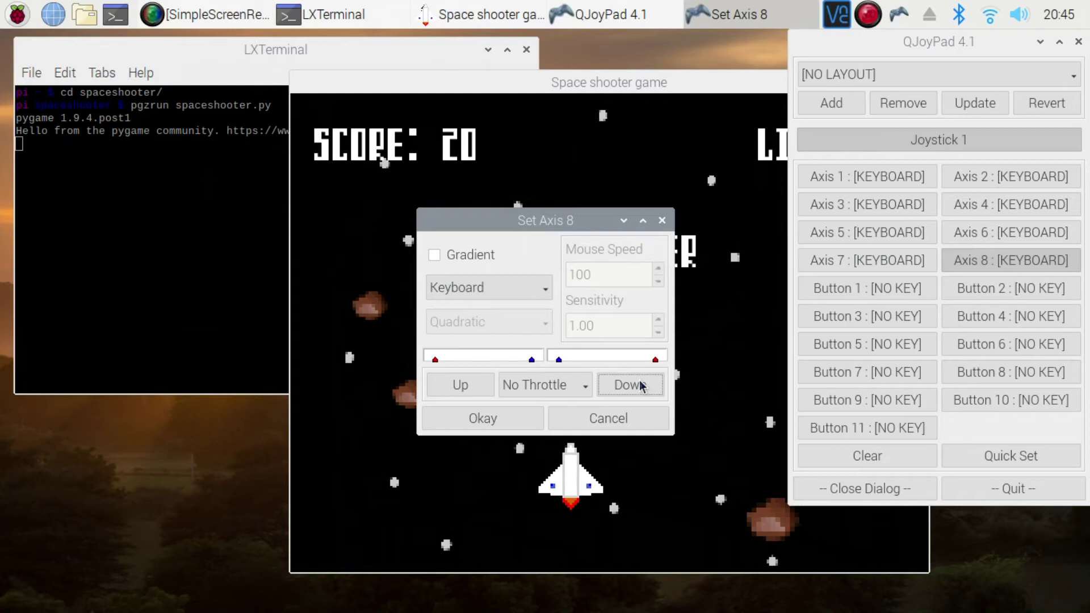
click(529, 421)
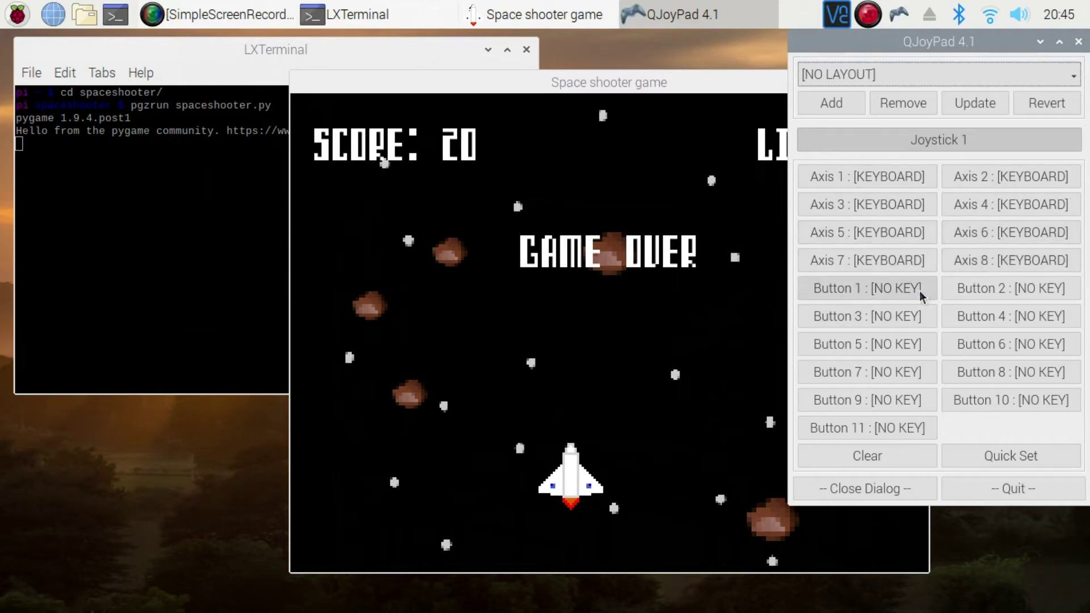
Map Button 1 to key 1 and Button 2 to key 2
click(875, 294)
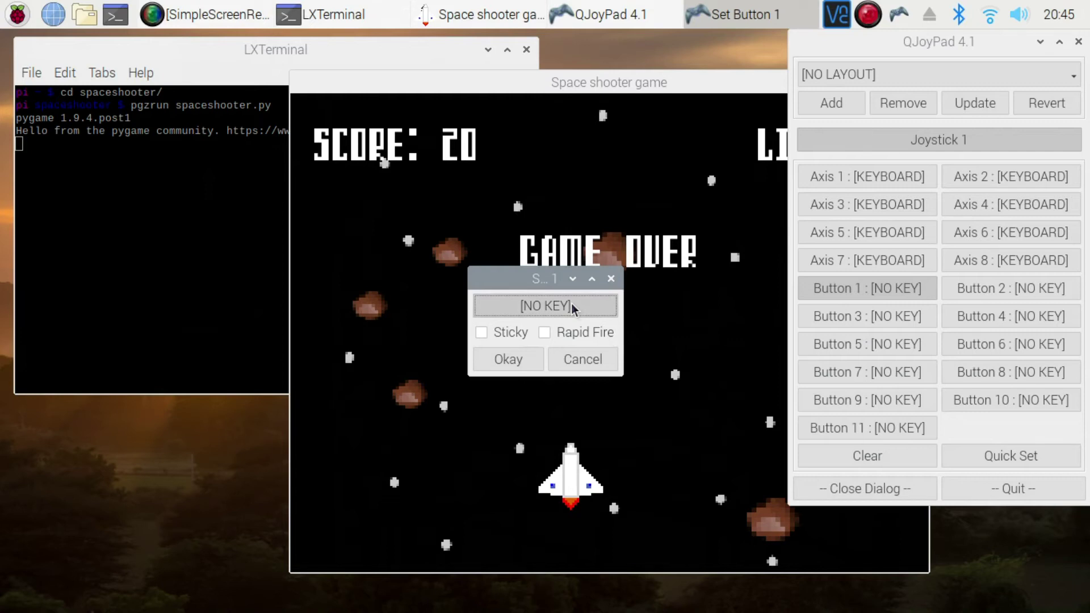
click(573, 308)
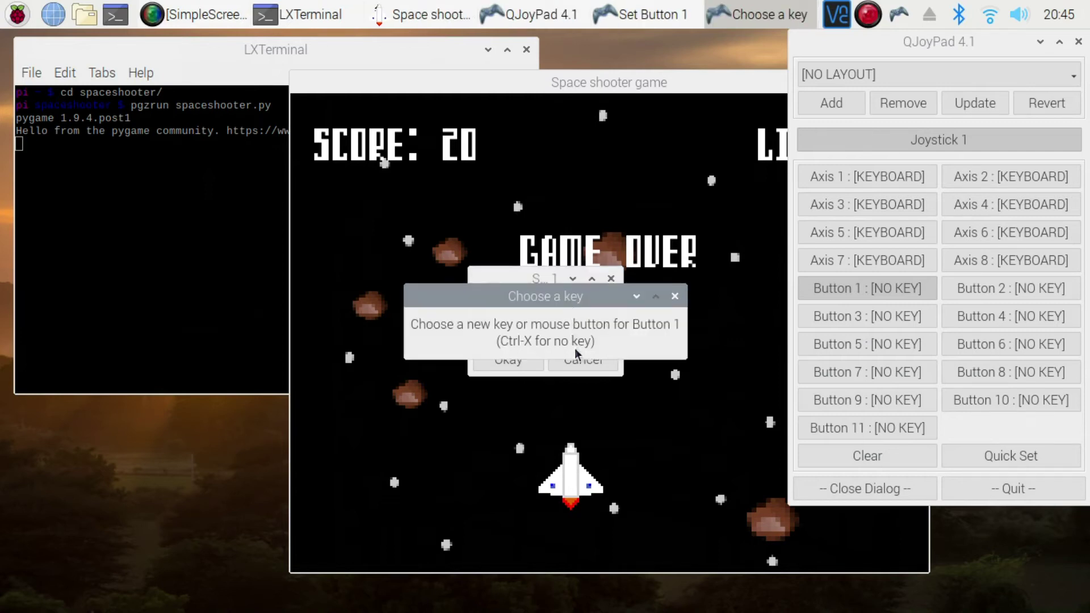
key(1)
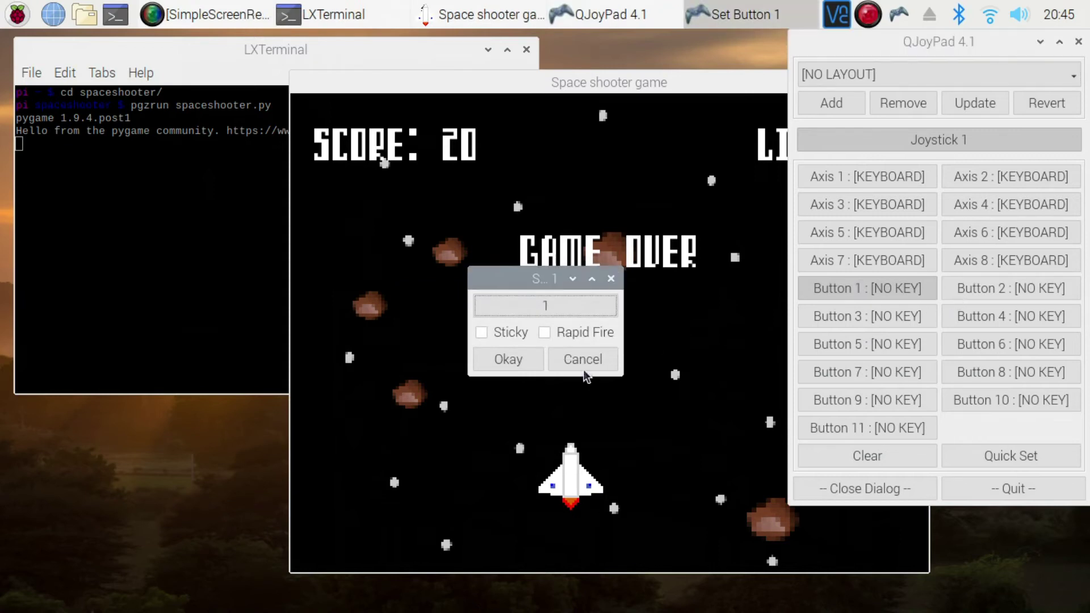
click(528, 361)
click(984, 287)
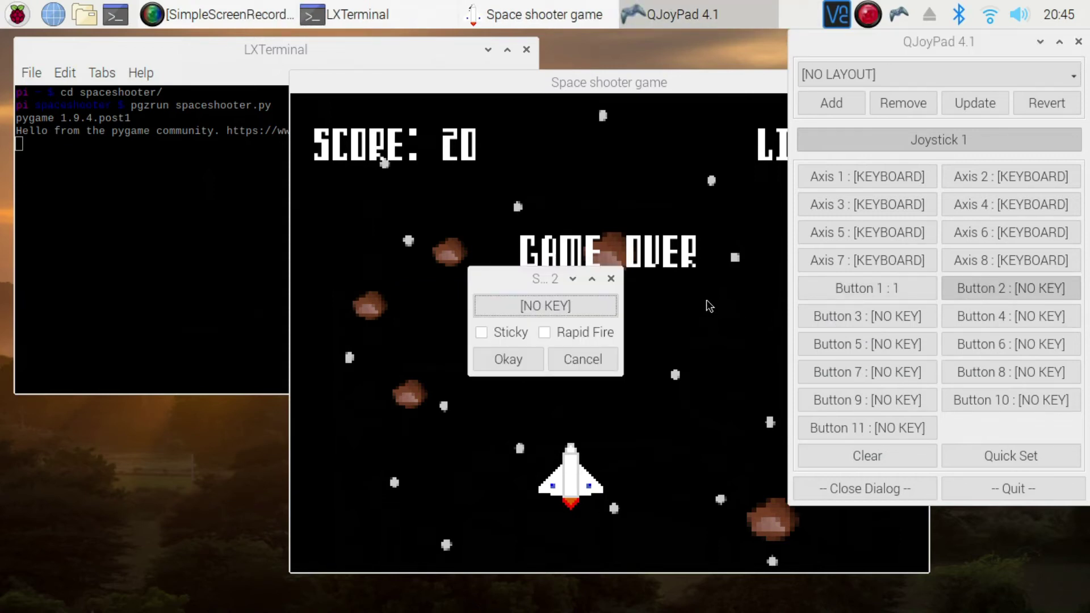
click(578, 308)
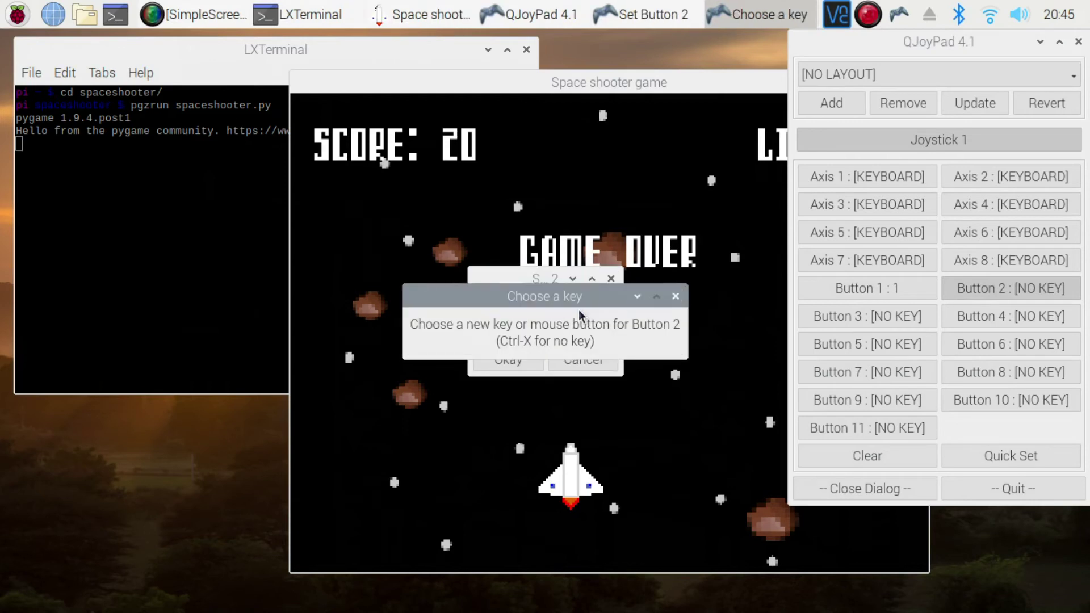
key(2)
click(525, 361)
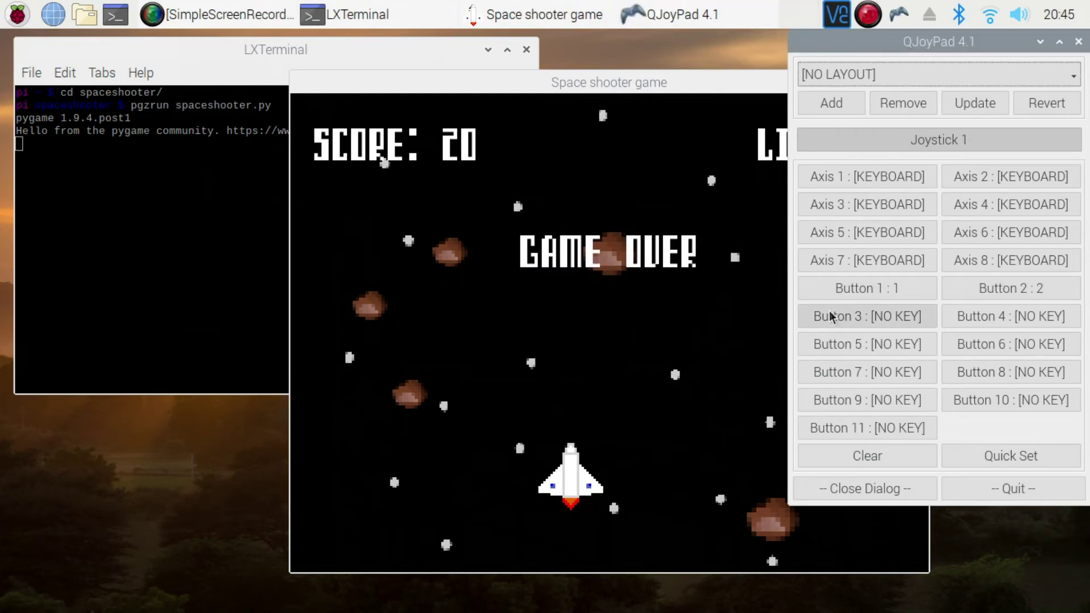
Map Button 3 to key 3 and begin assigning a key to Button 4
click(838, 318)
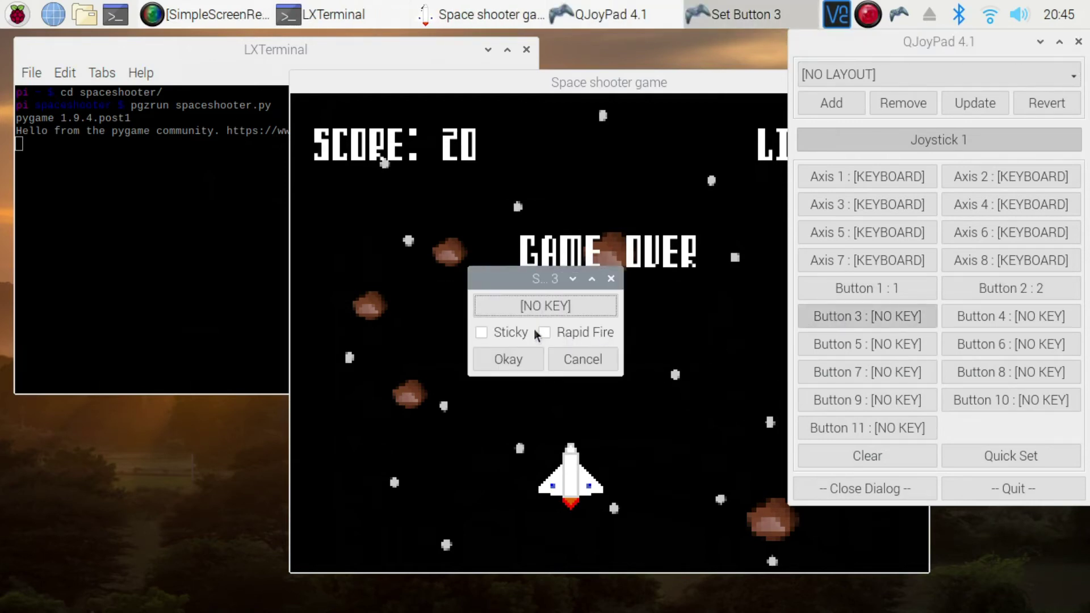
click(534, 309)
key(3)
key(Return)
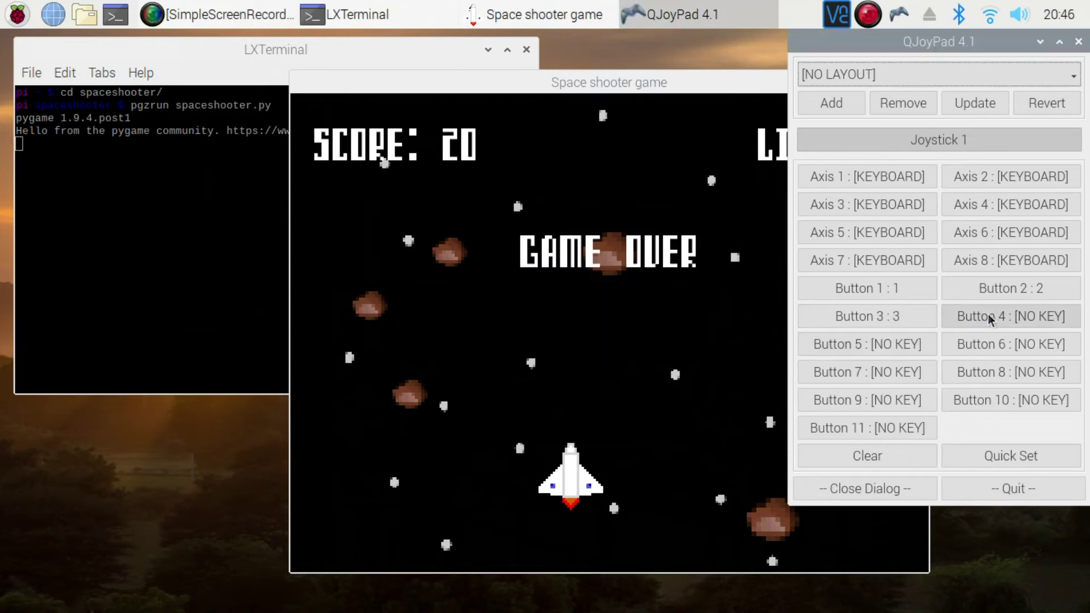
click(965, 316)
click(538, 310)
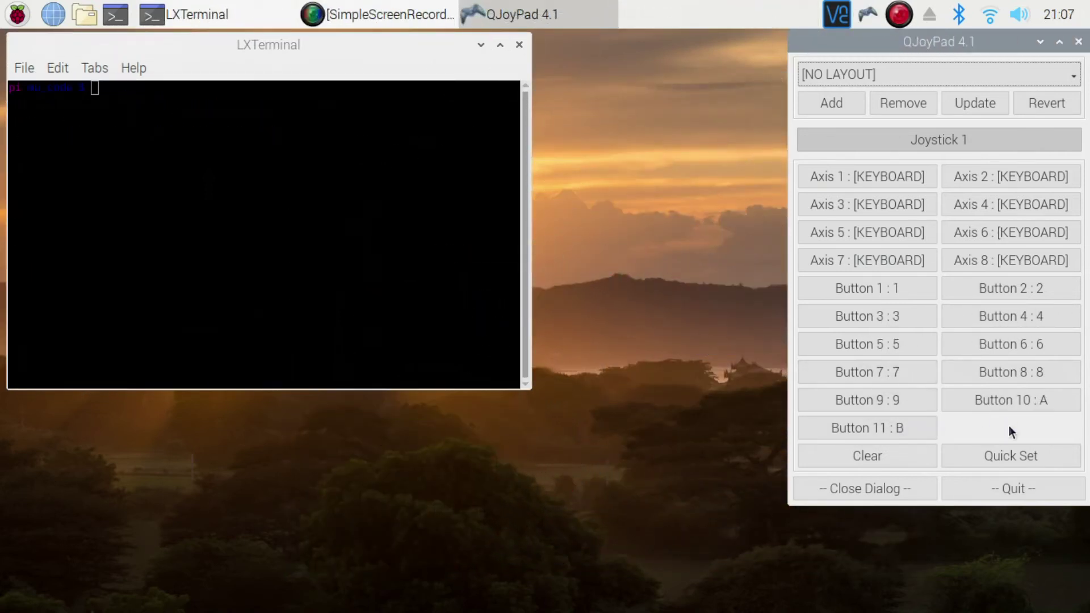
Run pgzrun testkeys.py in the terminal to open the key tester
click(337, 241)
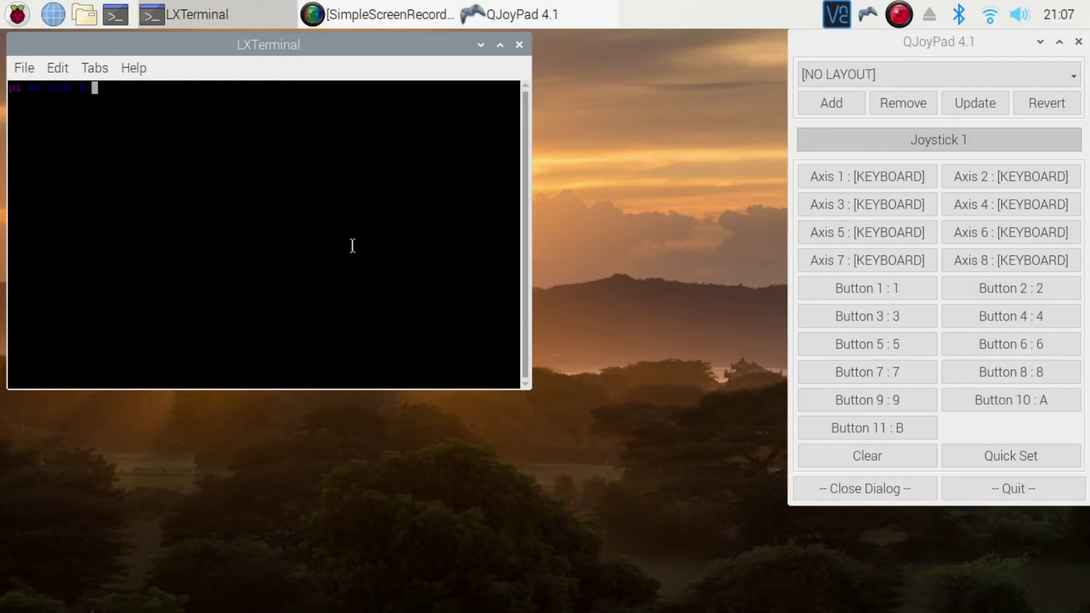
text(pgzrun testkeys.py)
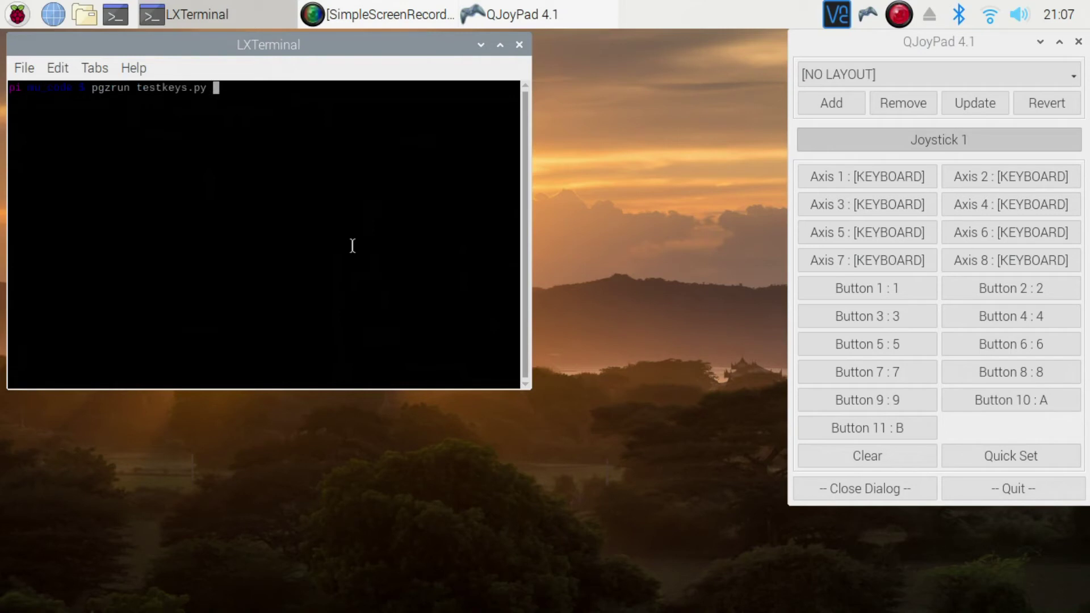
key(Return)
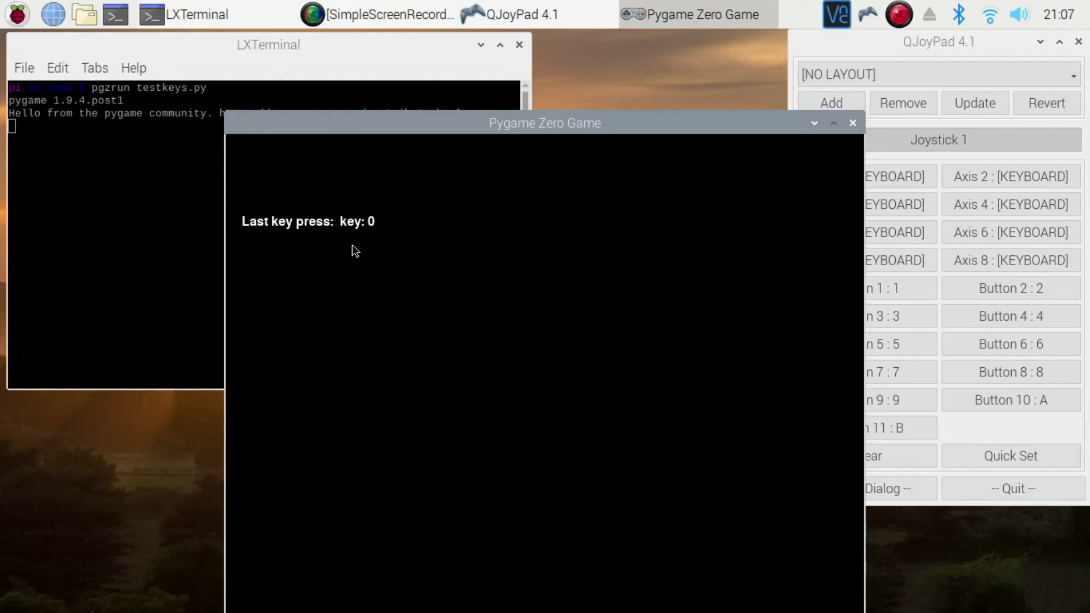
Confirm the controller directions register as keys.LEFT, RIGHT, UP and DOWN
drag(412, 124, 309, 69)
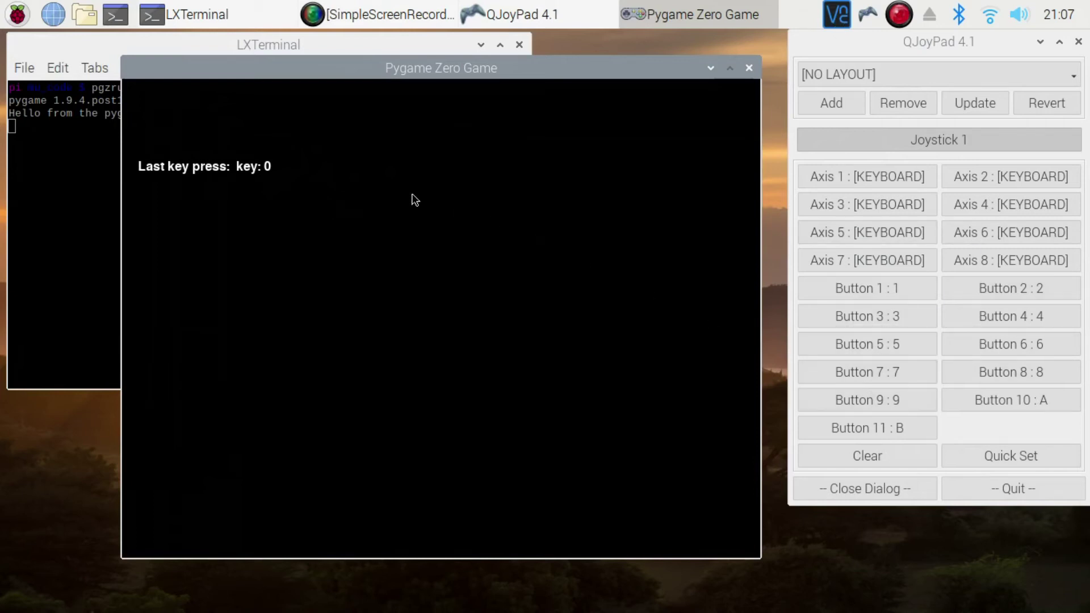
key(Left)
key(Right)
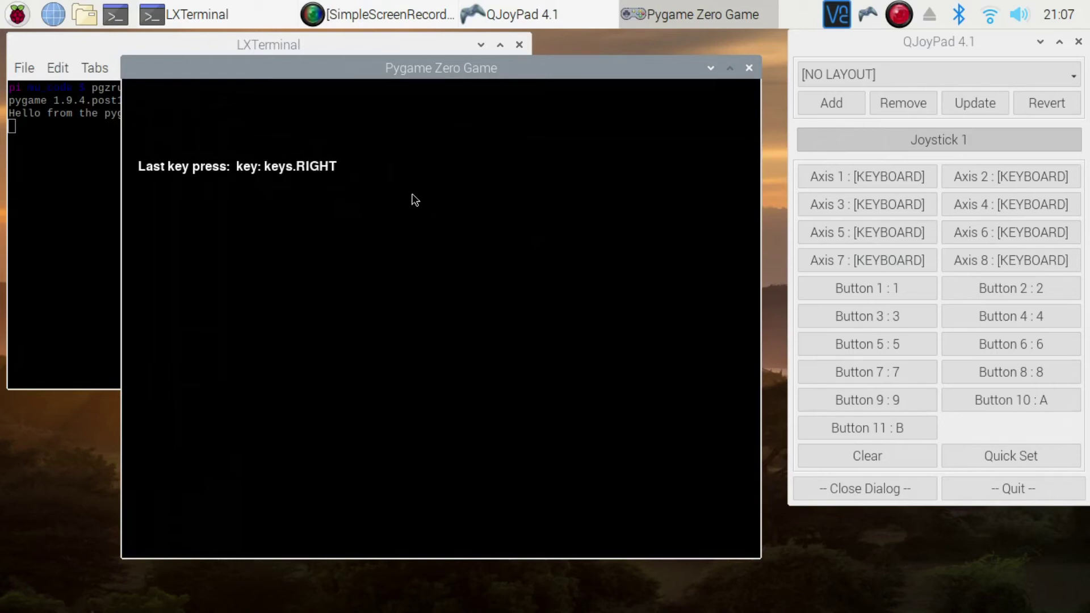
key(Up)
key(Down)
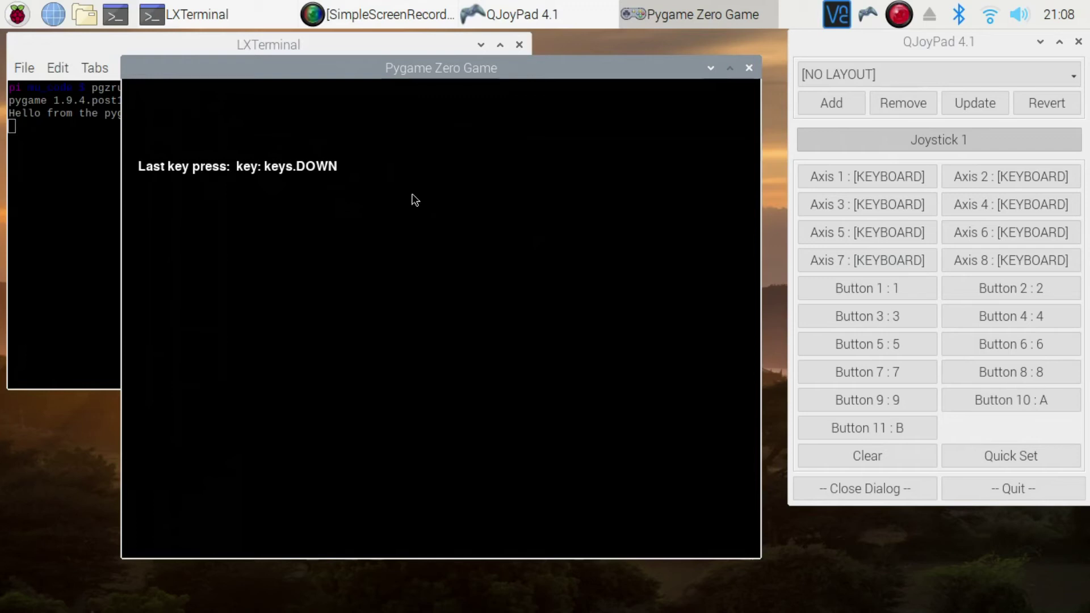
Confirm buttons register as keys 1, 2, 4, 3, 7, 8, 9, then close the tester
key(1)
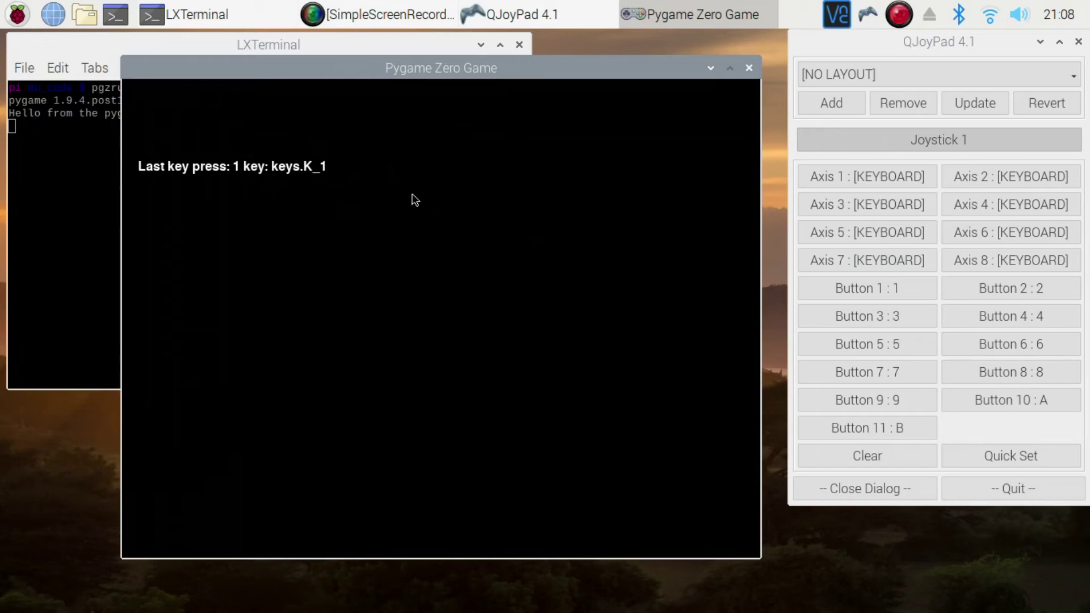
key(2)
key(4)
key(3)
key(7)
key(8)
key(9)
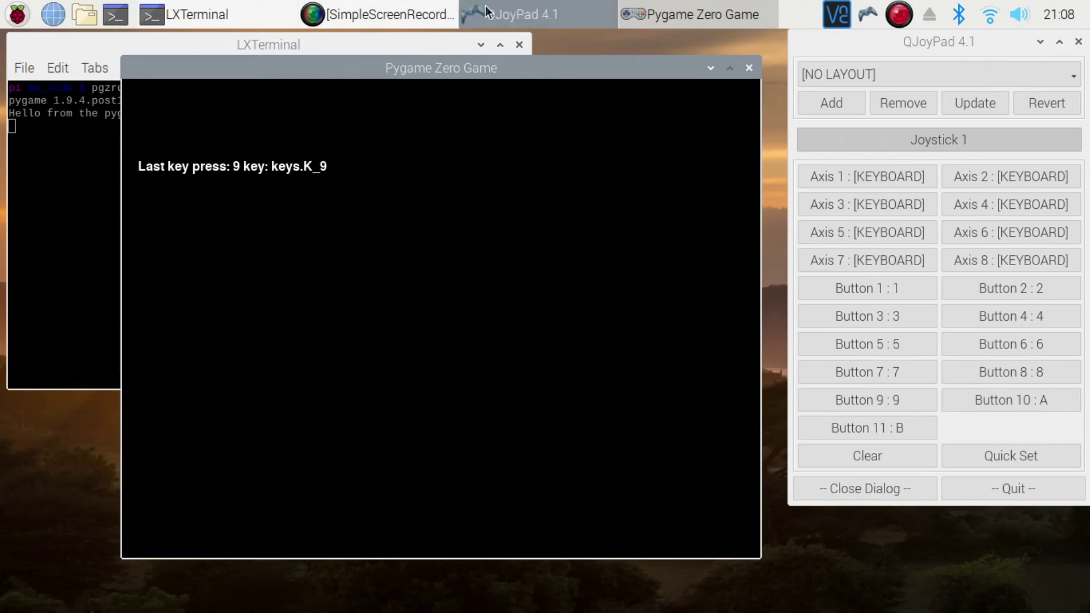
mouse_move(454, 62)
mouse_down()
mouse_move(497, 91)
mouse_move(477, 59)
mouse_move(464, 60)
mouse_up()
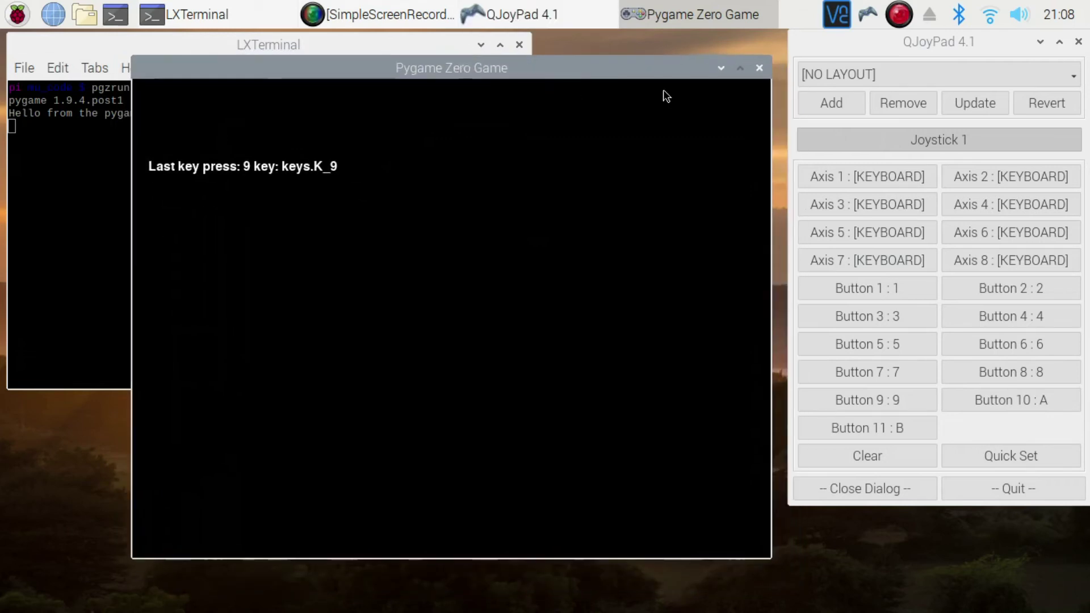
click(759, 68)
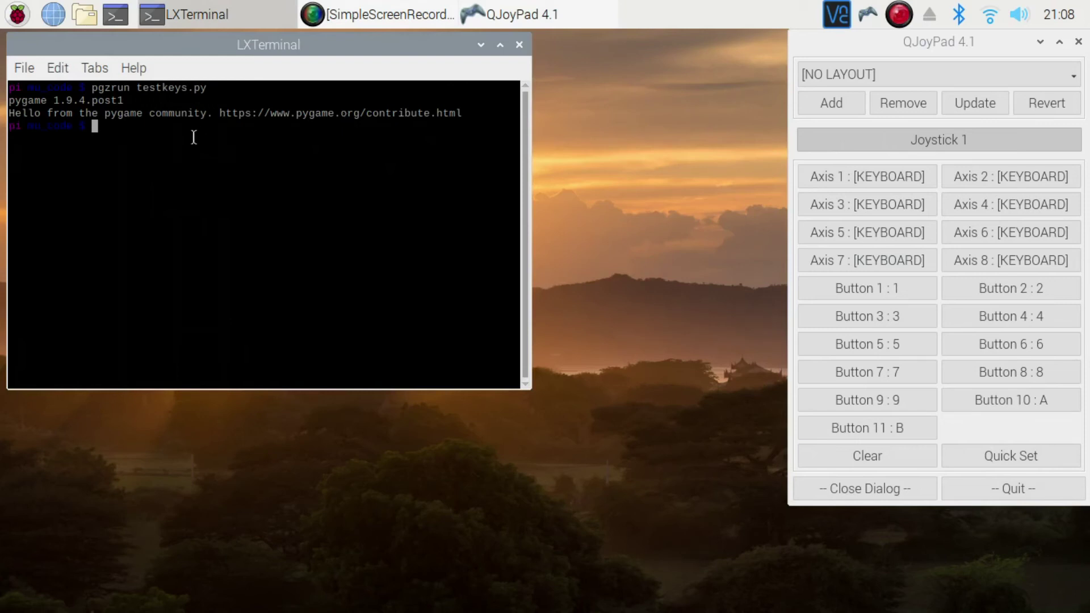
Rerun pgzrun testkeys.py, move the key-test window over the terminal, then close it
key(Up)
key(Return)
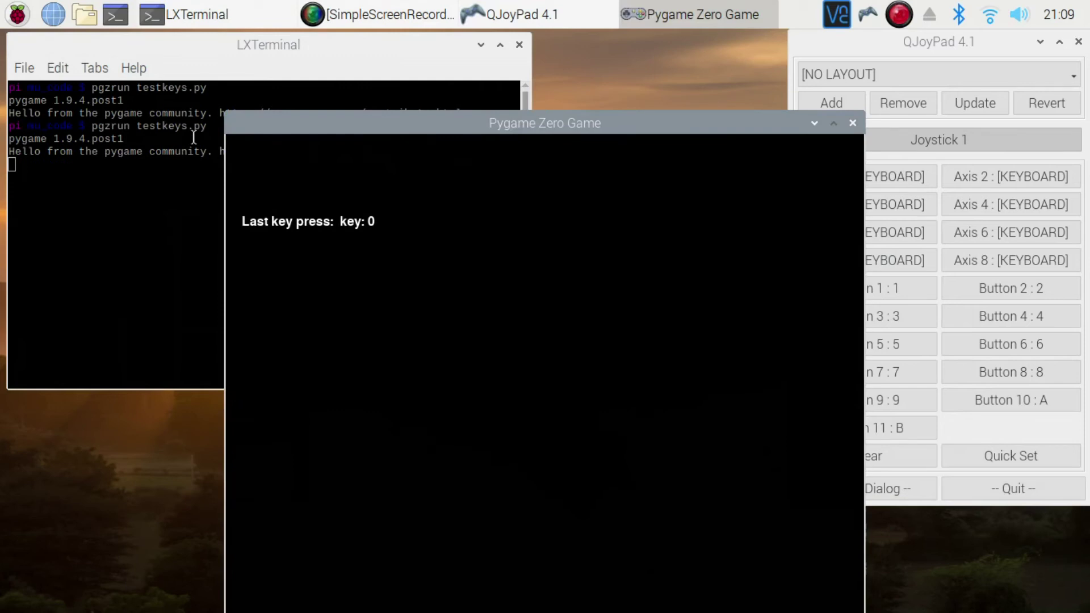
drag(387, 121, 307, 103)
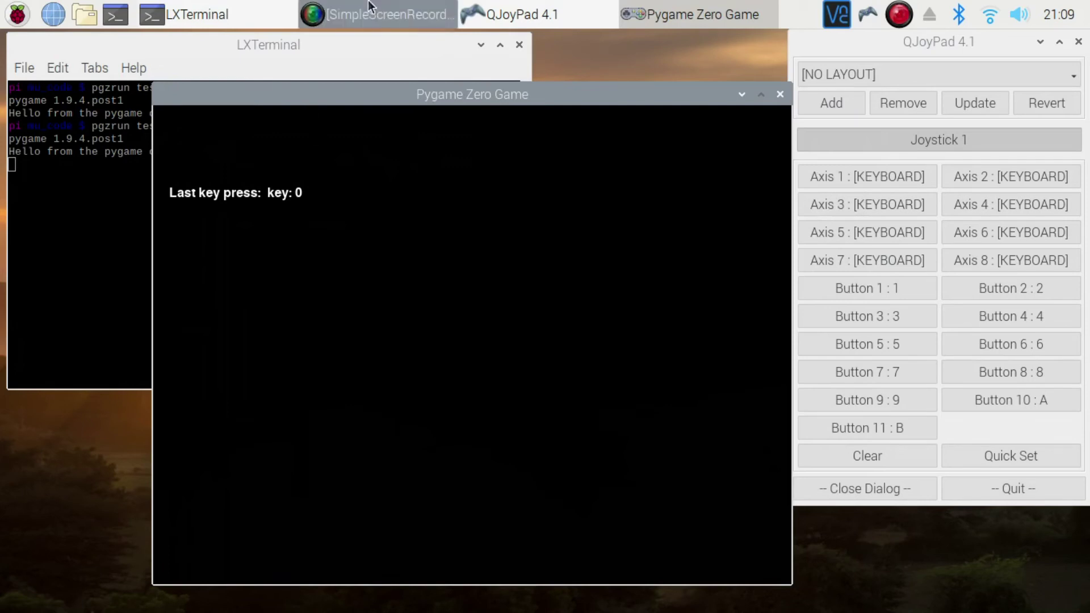
drag(610, 93, 557, 88)
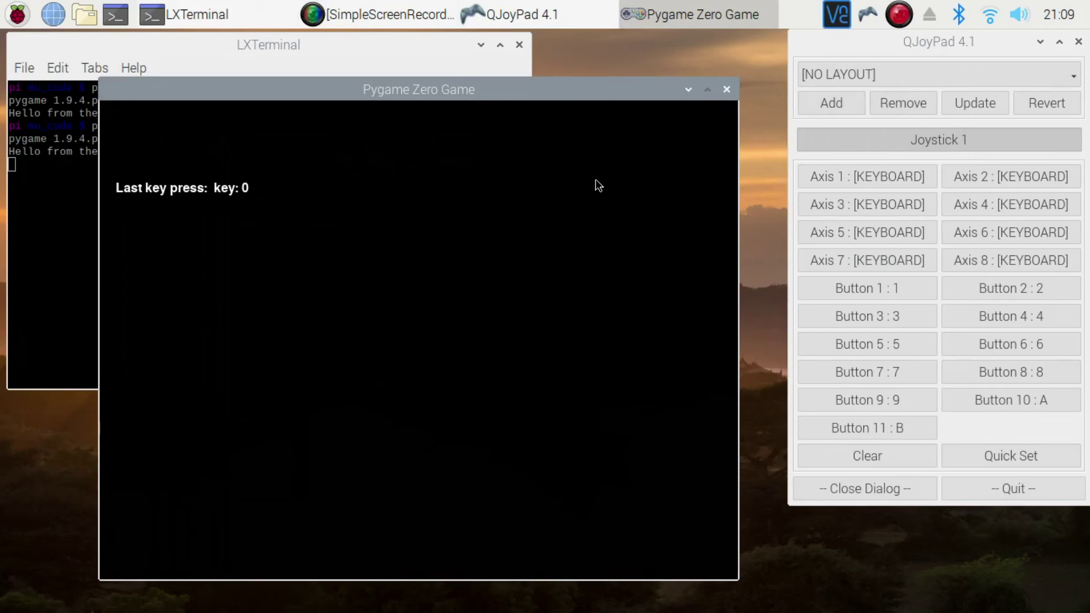
click(724, 91)
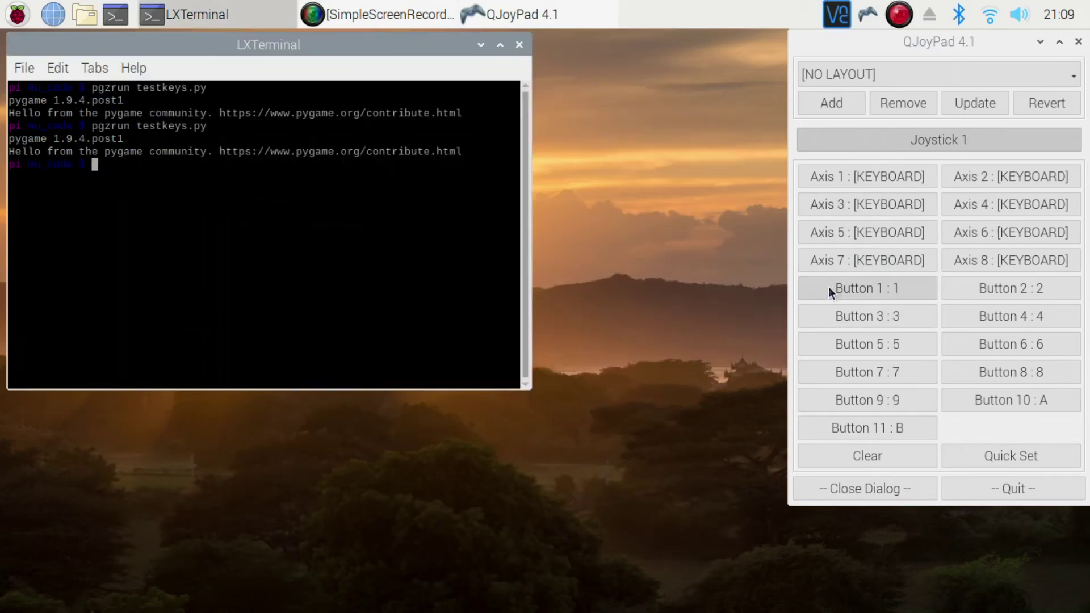
Map Buttons 1–4 to Z, L Alt, L Control and L Shift
click(876, 290)
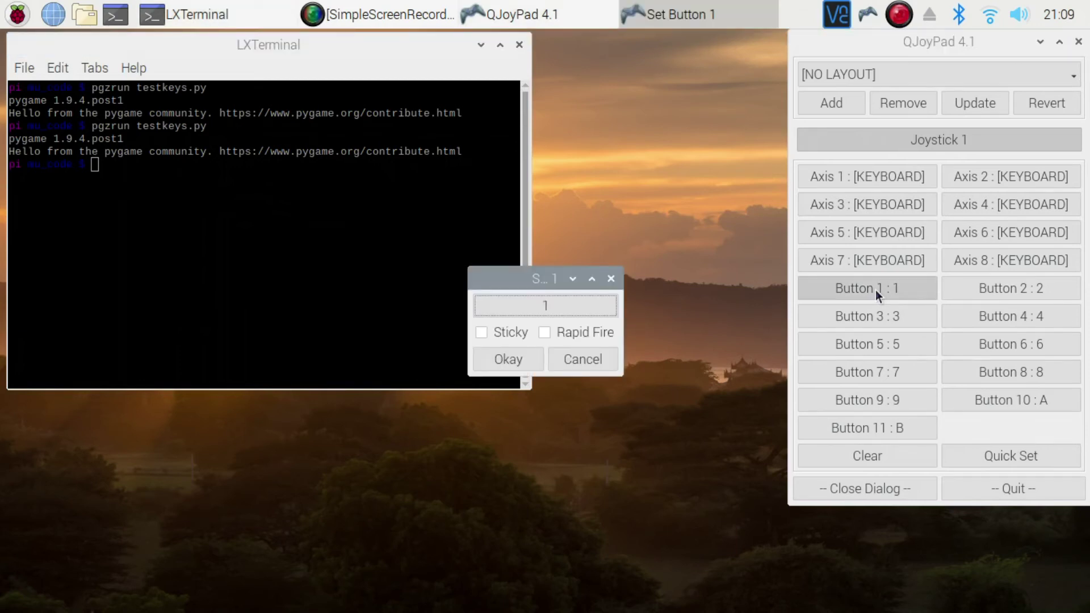
click(595, 301)
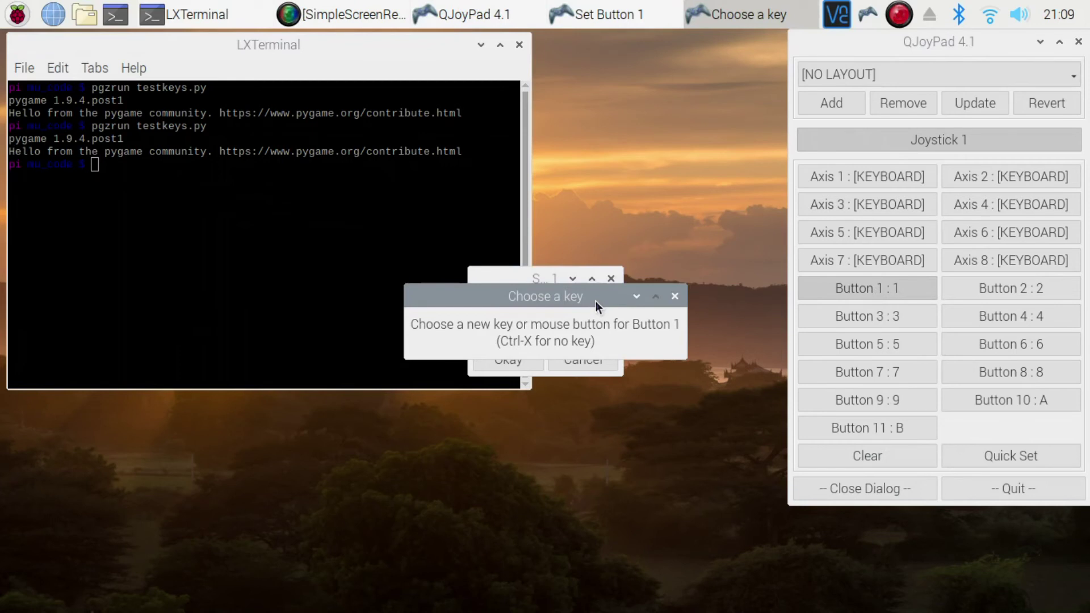
key(z)
click(520, 357)
click(1040, 292)
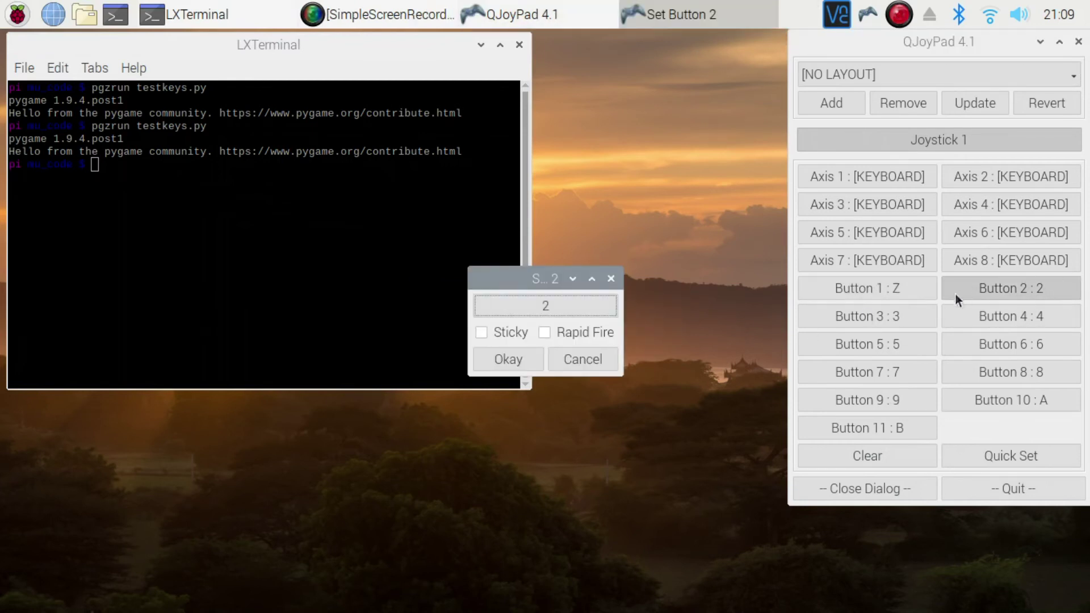
click(595, 307)
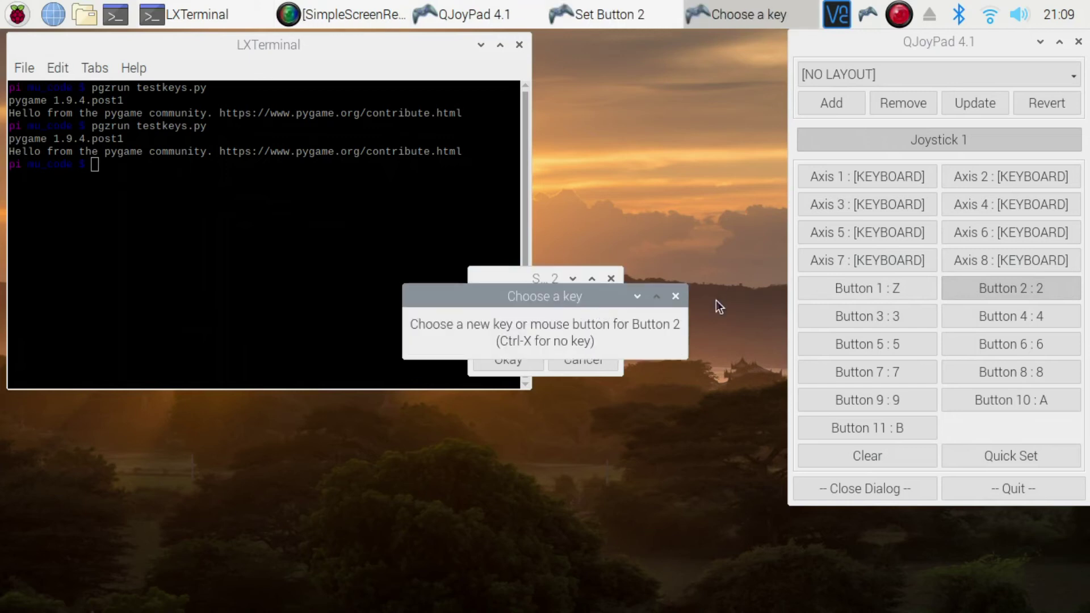
key(alt)
click(504, 361)
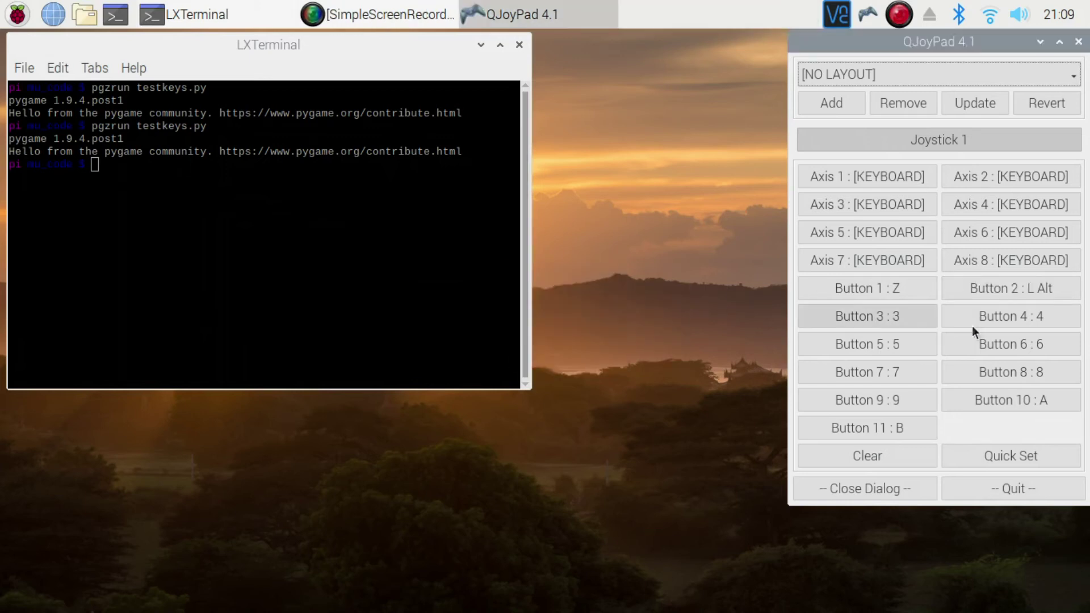
click(854, 322)
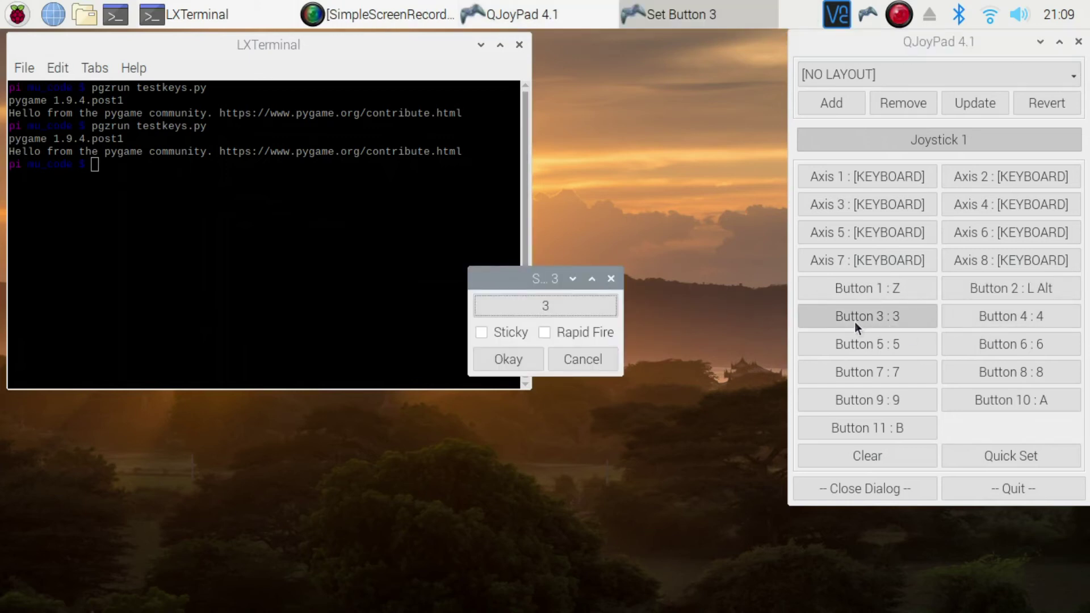
click(580, 310)
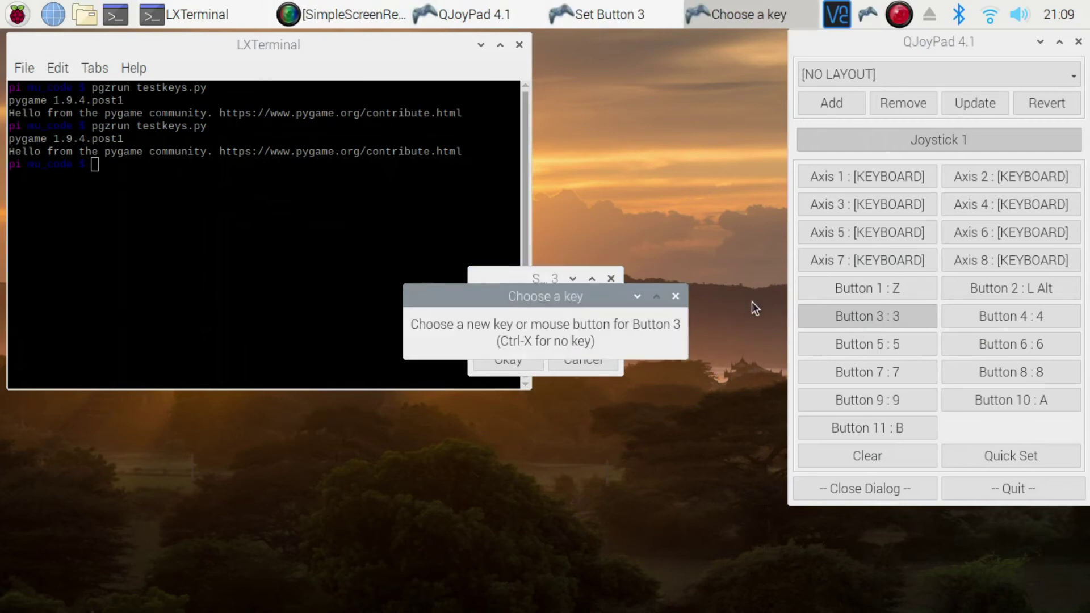
key(ctrl)
click(504, 363)
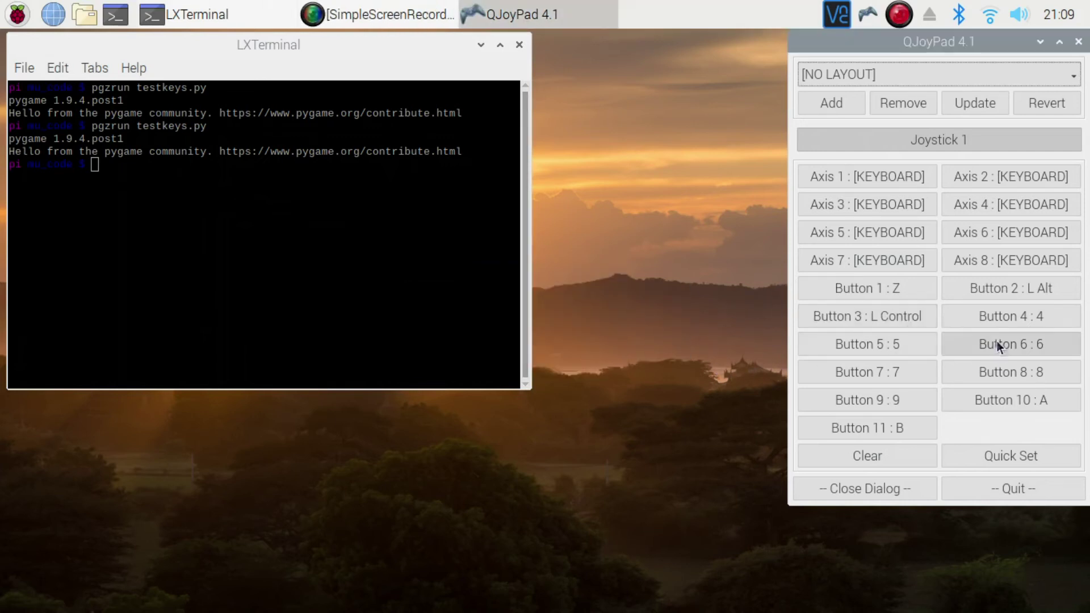
click(999, 323)
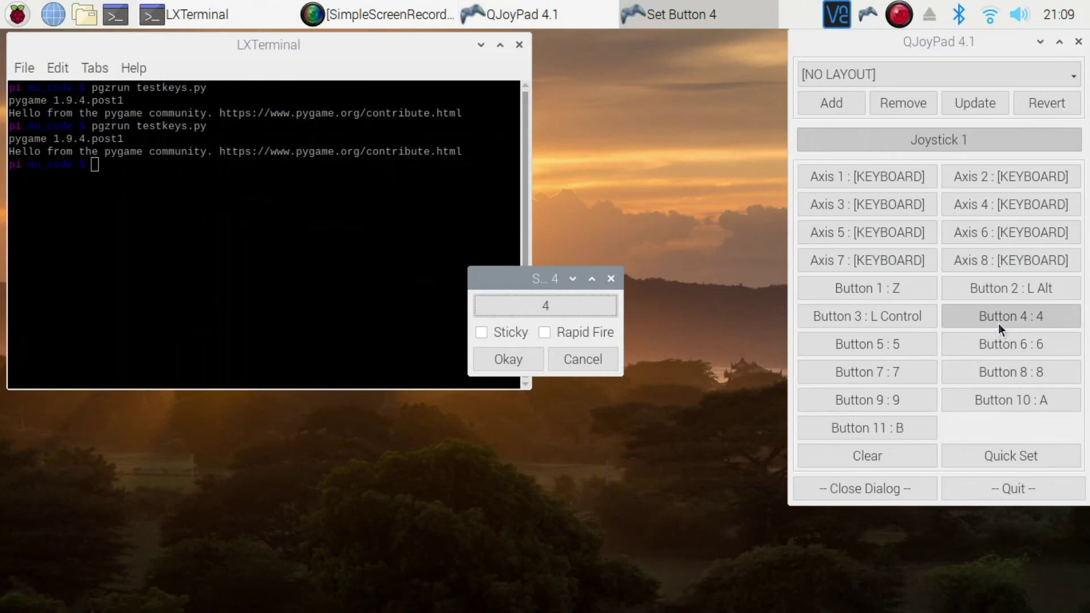
click(547, 309)
key(shift)
click(529, 359)
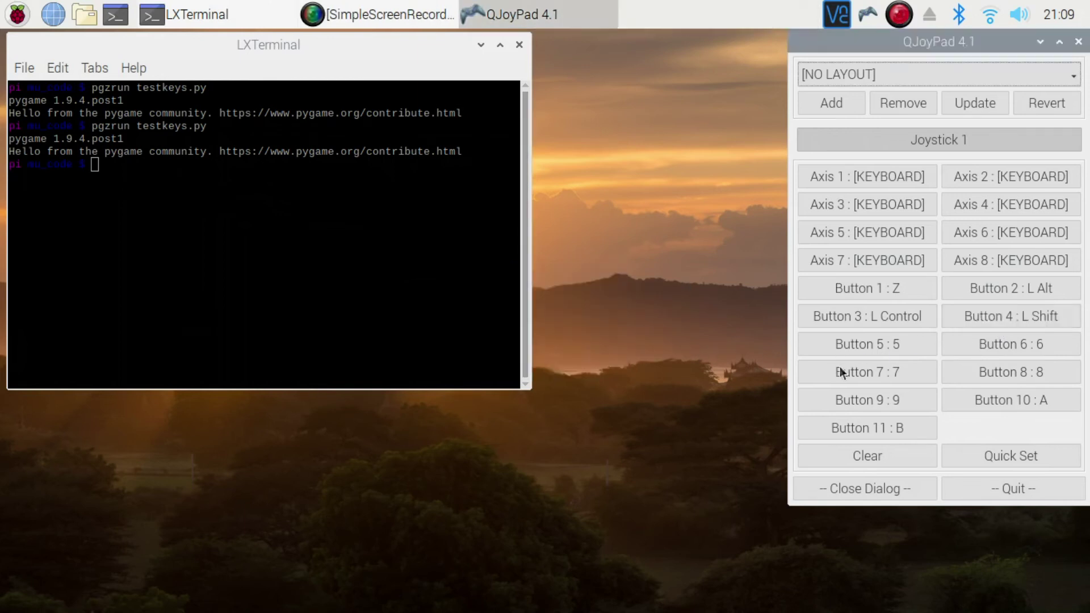
Leave Button 5 on key 5 and map Buttons 6–8 to Space, Return and O
click(880, 346)
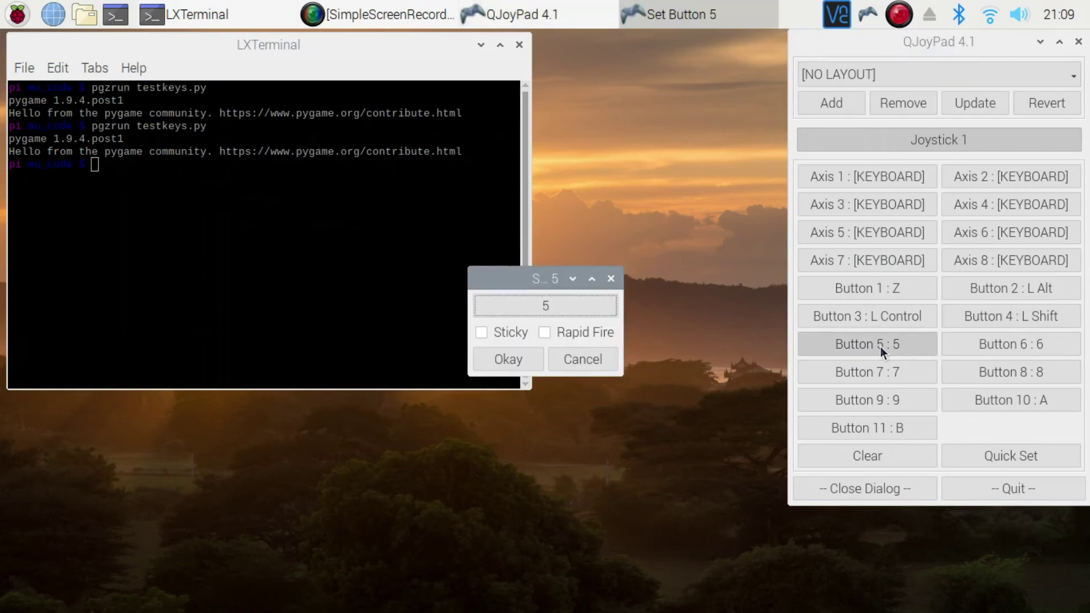
click(539, 366)
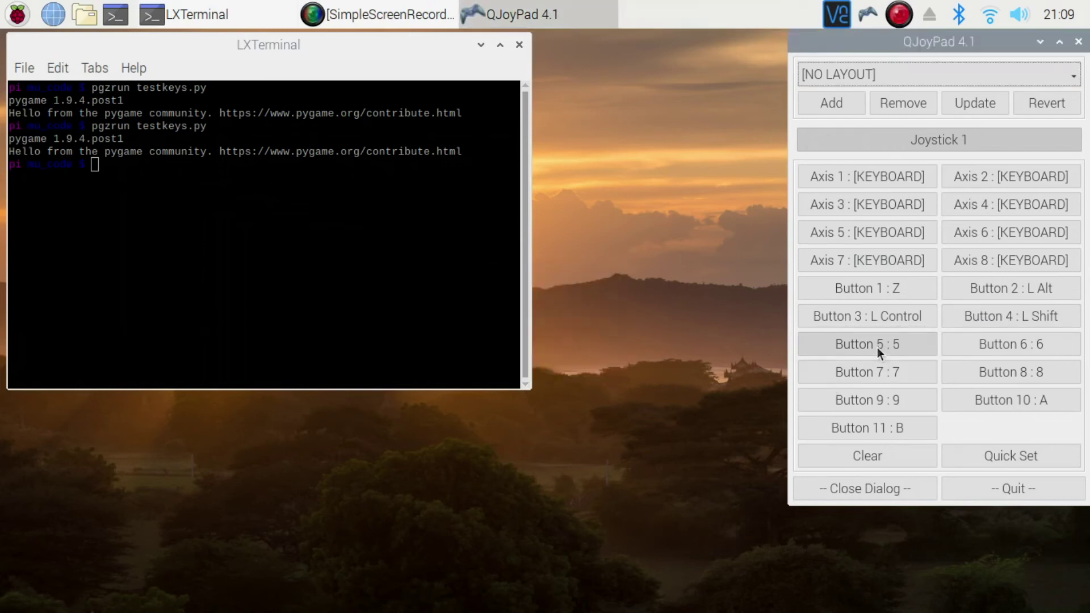
click(989, 349)
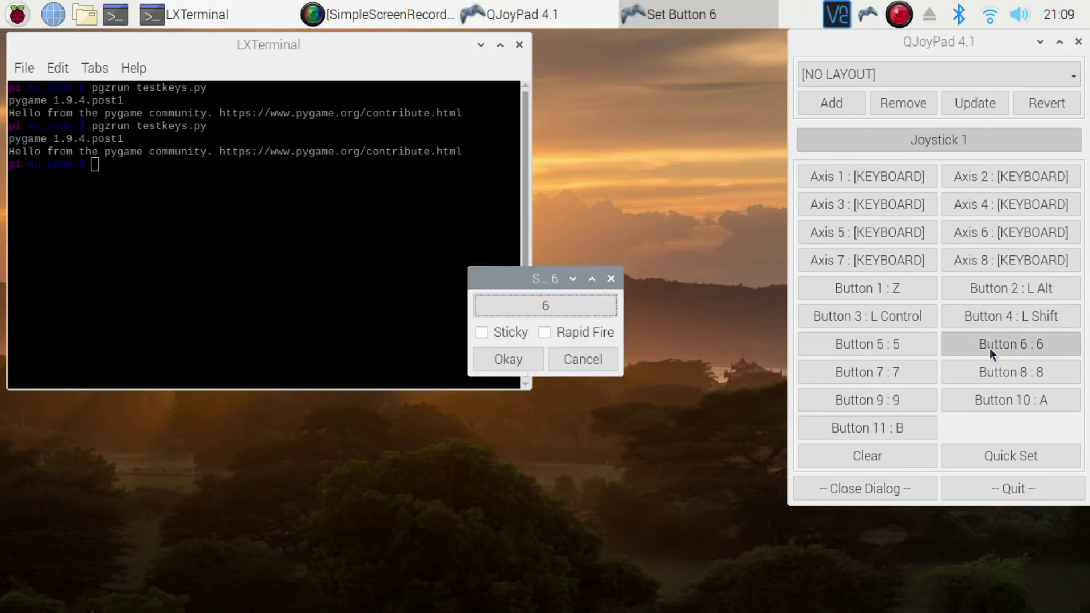
click(525, 313)
key(space)
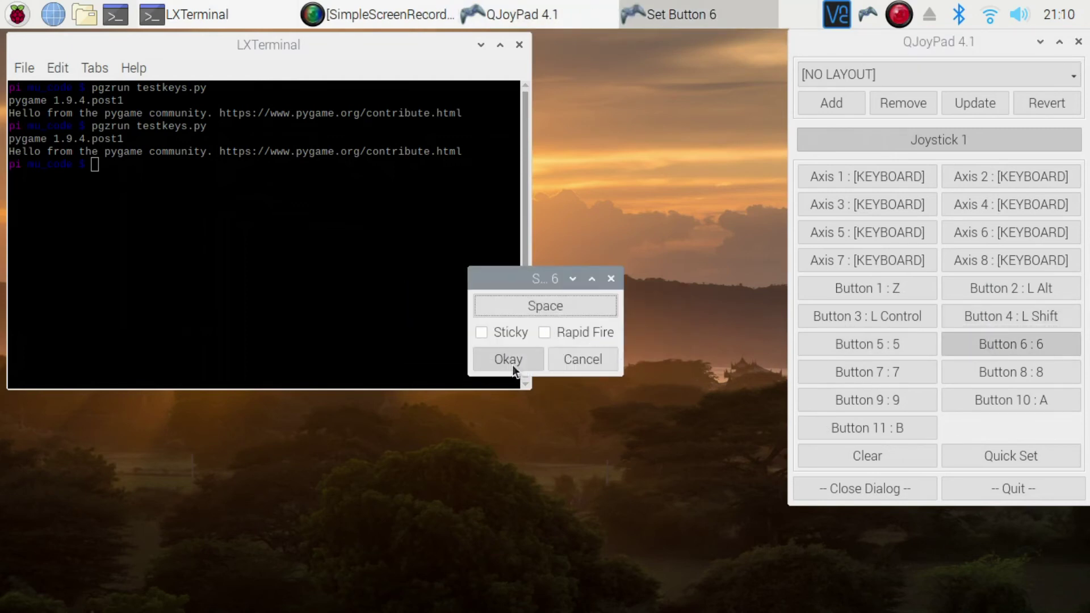
click(511, 361)
click(886, 373)
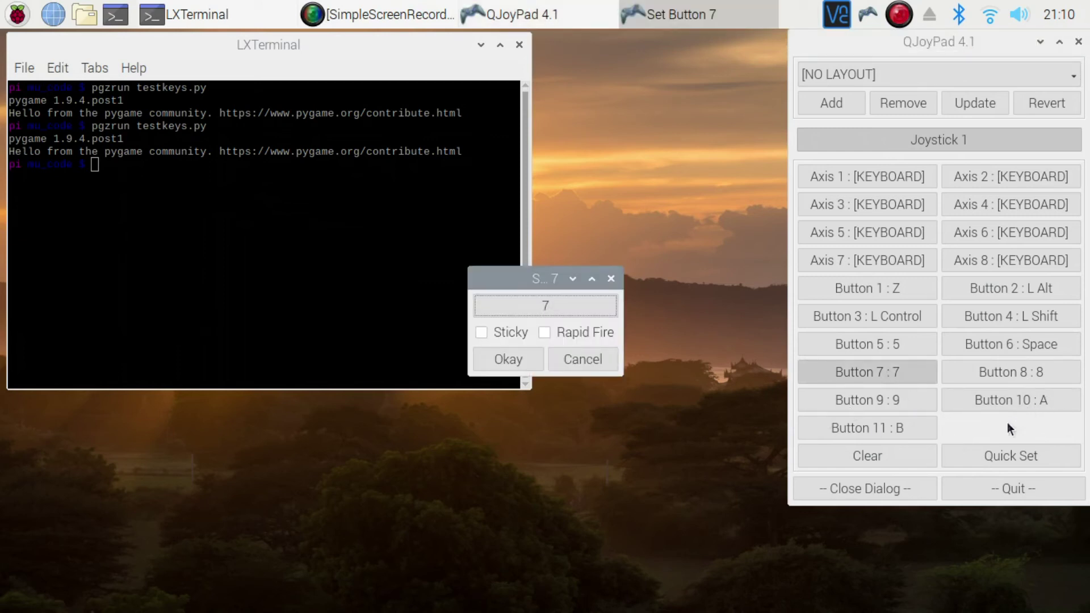
key(Return)
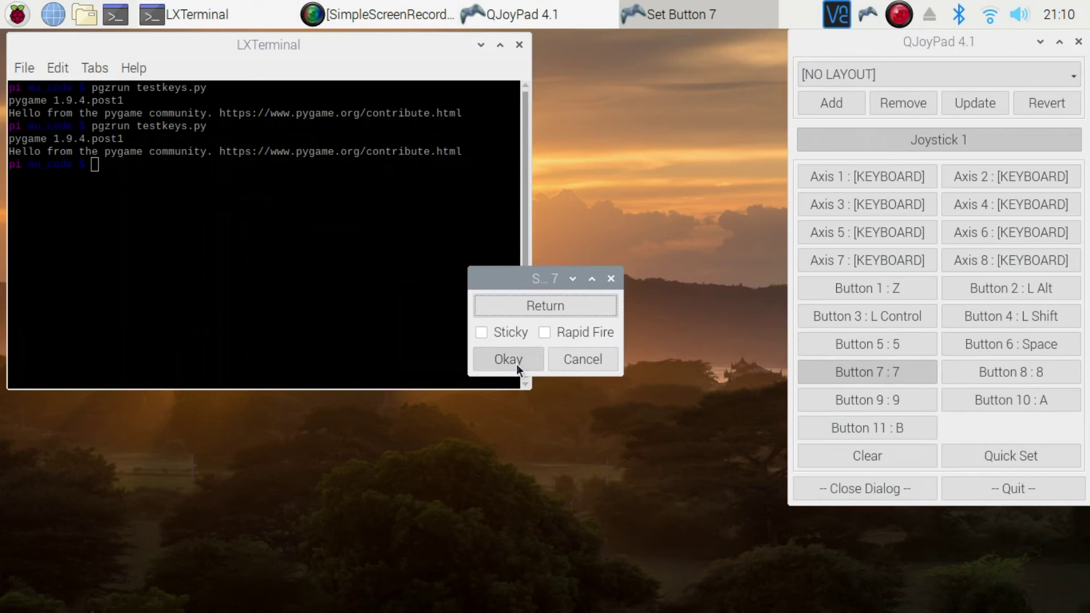
click(516, 363)
click(1040, 375)
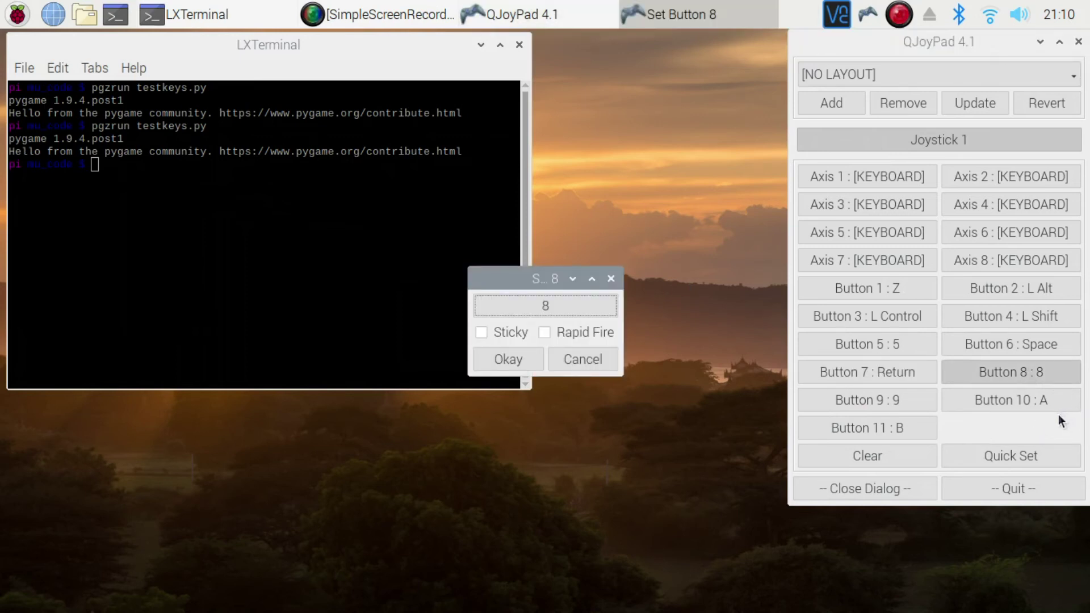
click(555, 305)
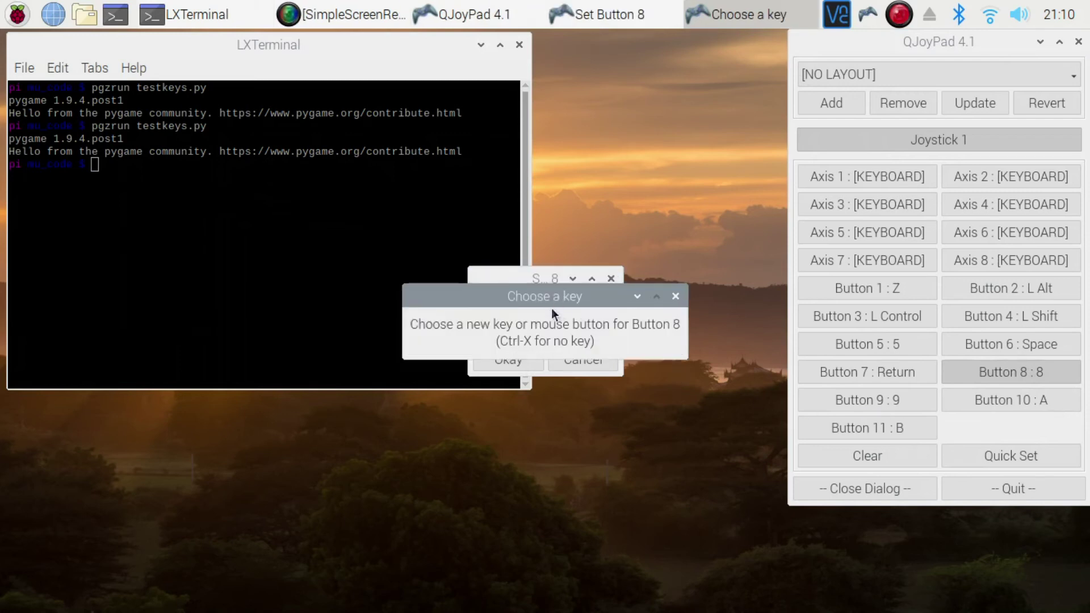
key(o)
click(523, 356)
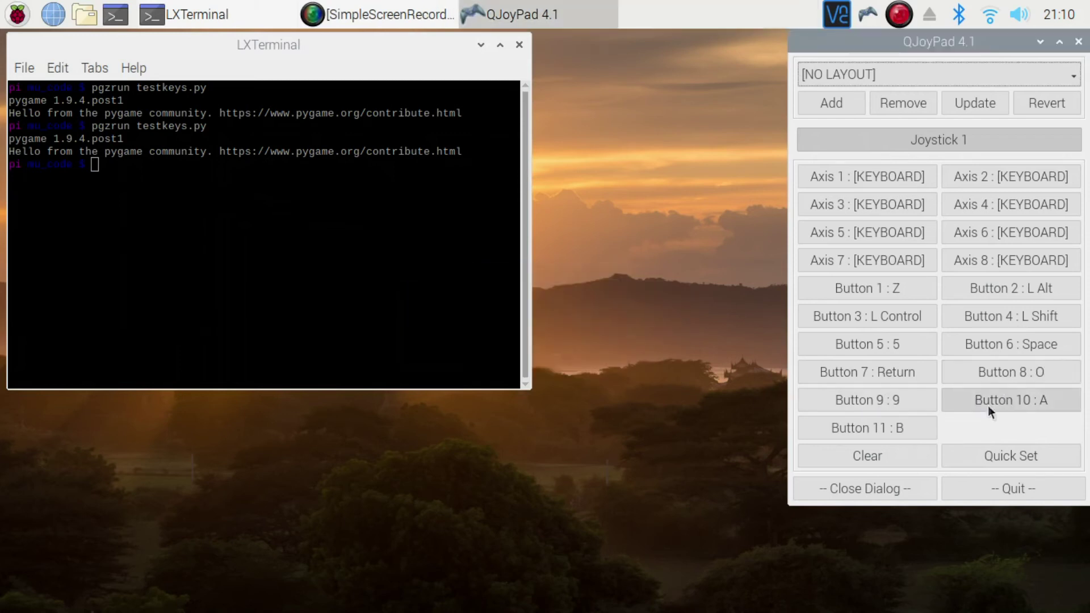
Map Buttons 9–11 to Escape, H and L
click(892, 403)
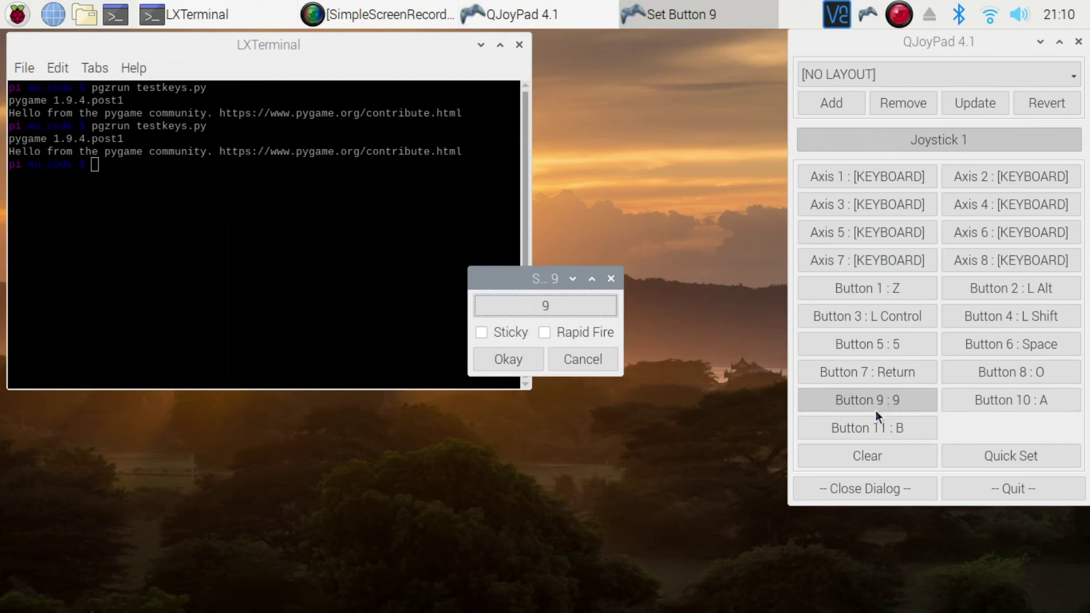
click(560, 310)
key(Escape)
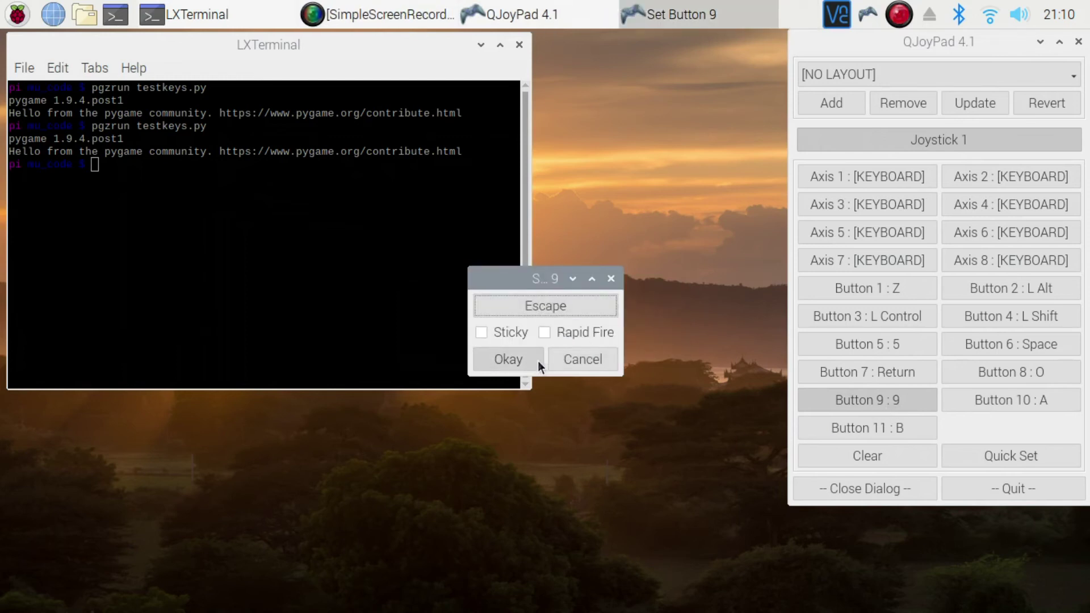
click(529, 362)
click(960, 404)
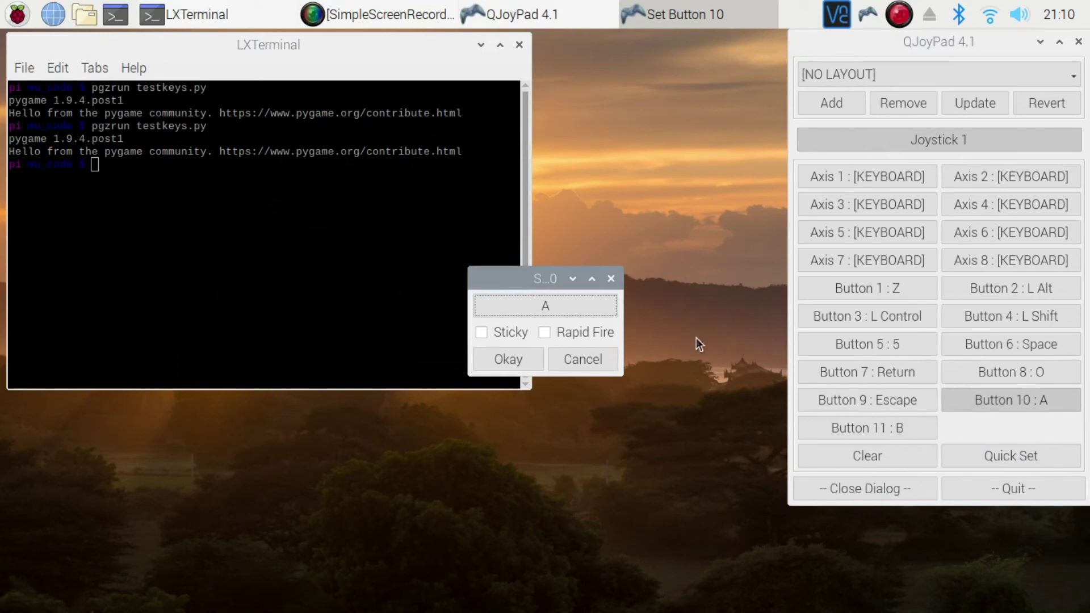
click(585, 311)
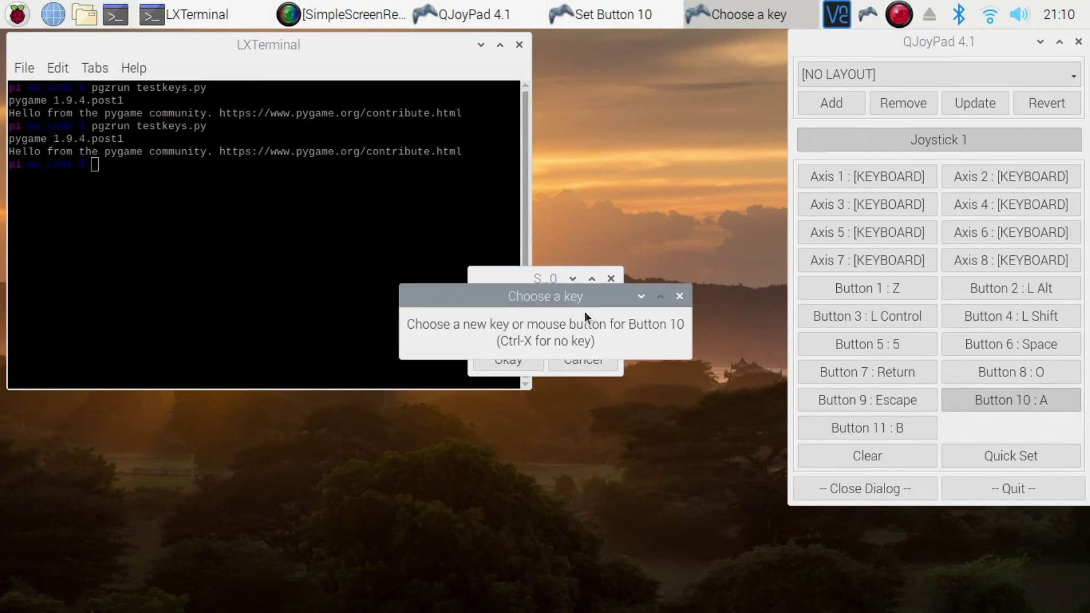
key(h)
click(517, 362)
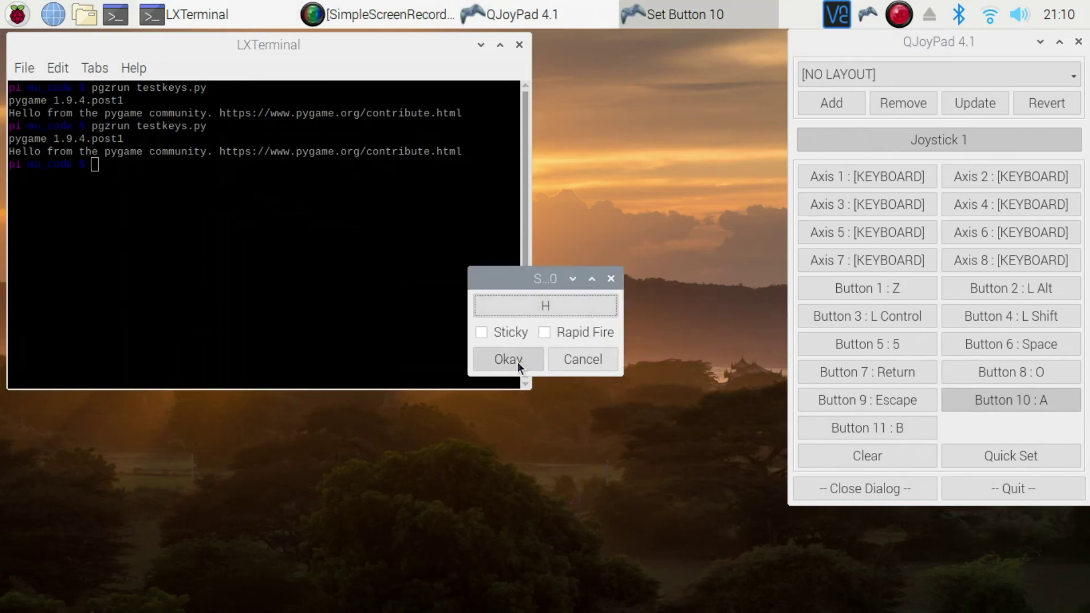
click(836, 428)
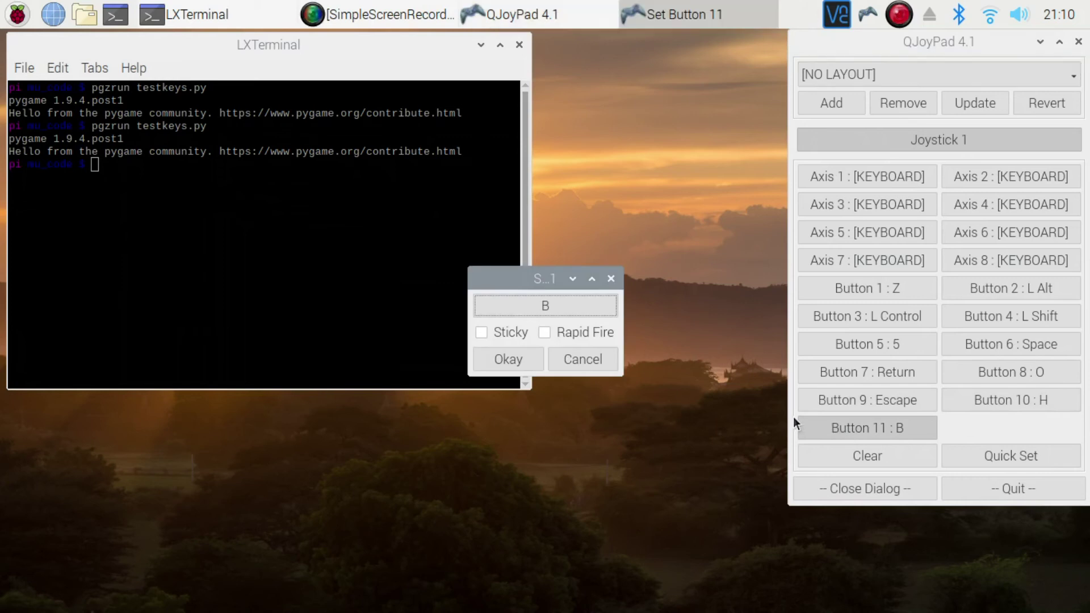
click(540, 305)
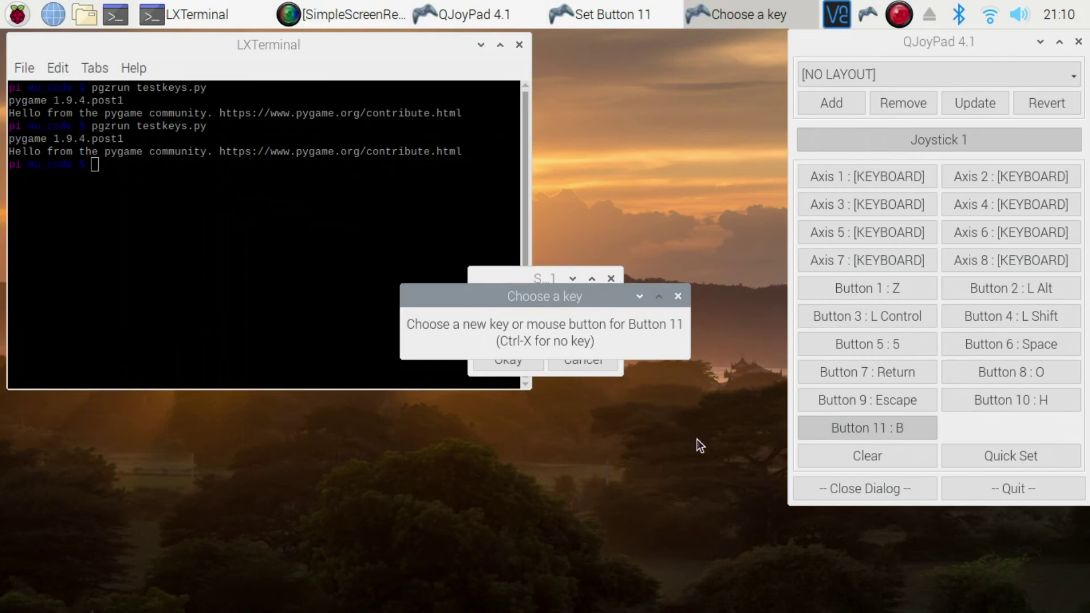
key(l)
click(483, 359)
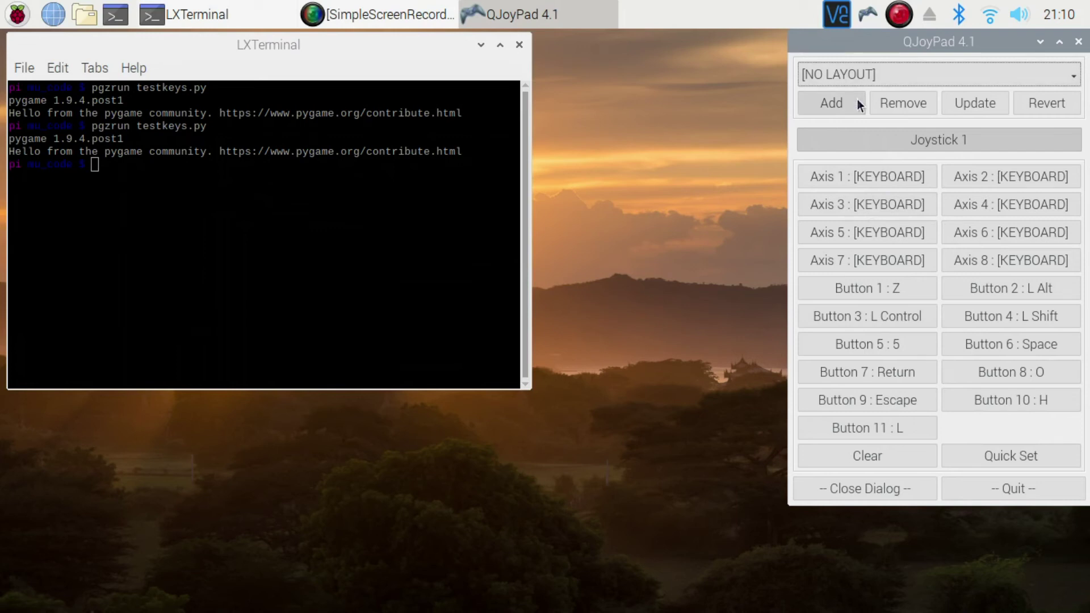
Add a new layout named 'Wireless controller' holding the current mappings
click(826, 106)
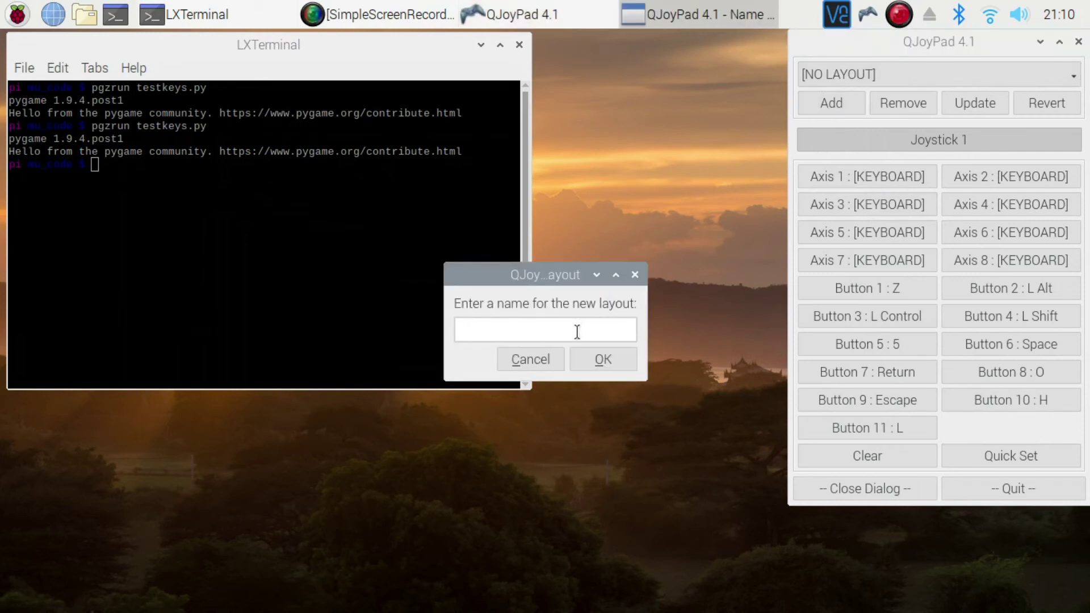
text(Wireless controller)
click(592, 358)
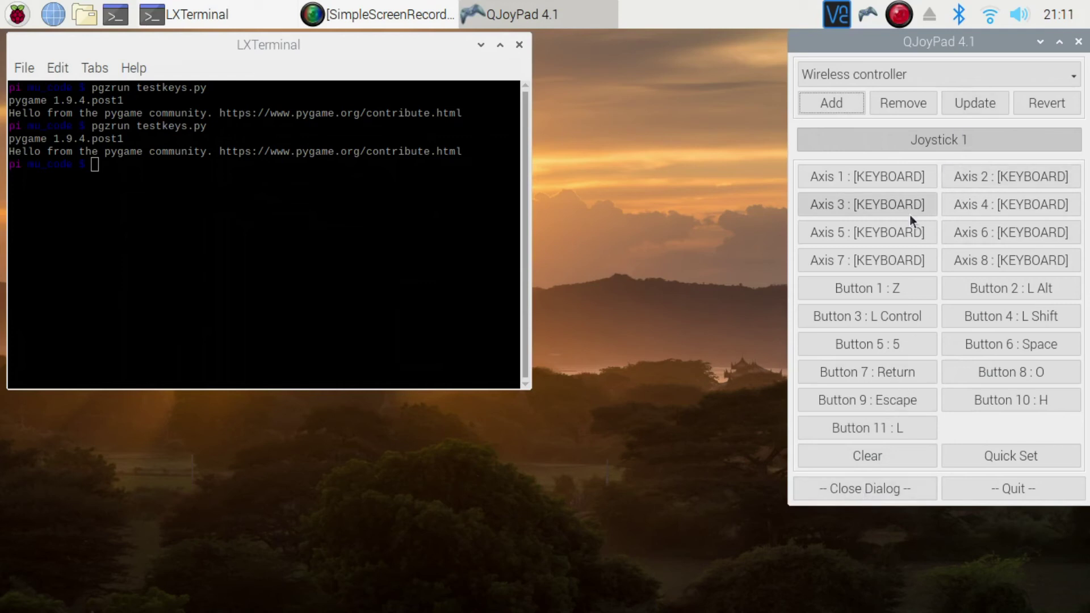
Close the QJoyPad settings, then briefly rerun pgzrun testkeys.py and close the tester
click(840, 482)
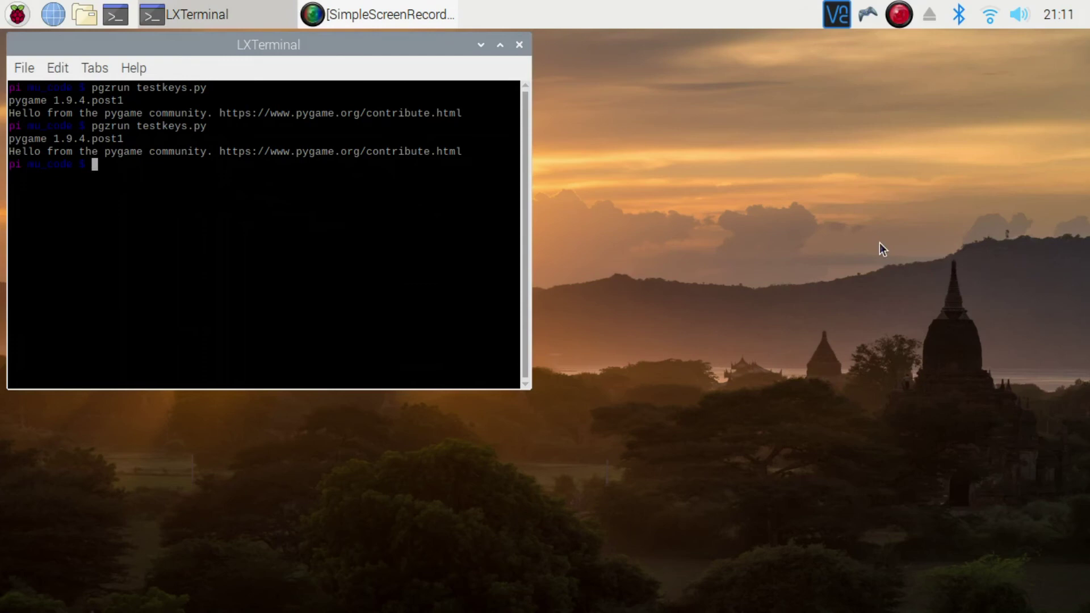
key(Up)
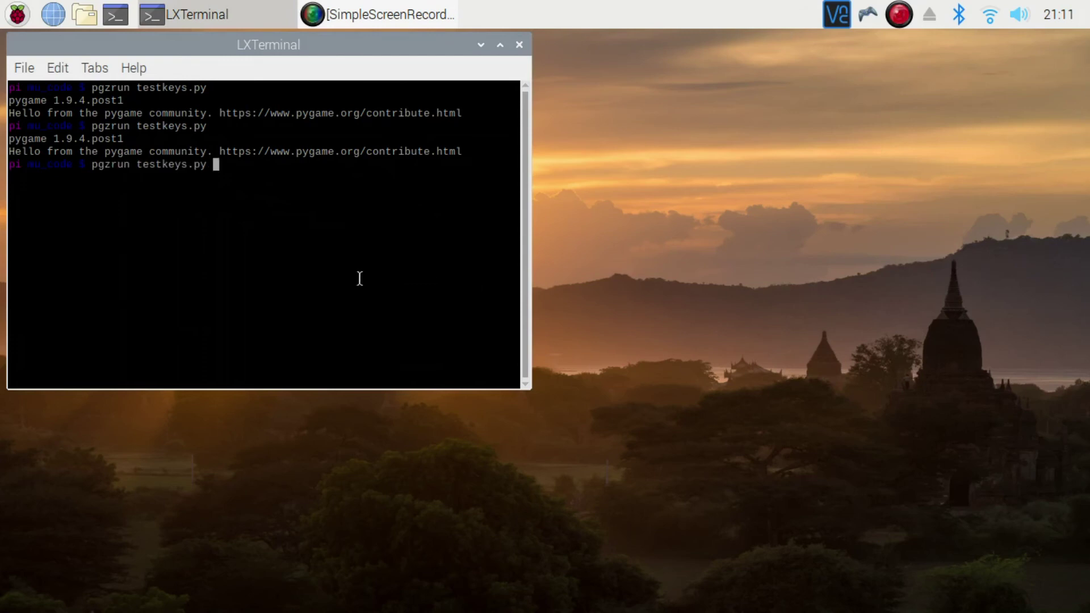
key(Return)
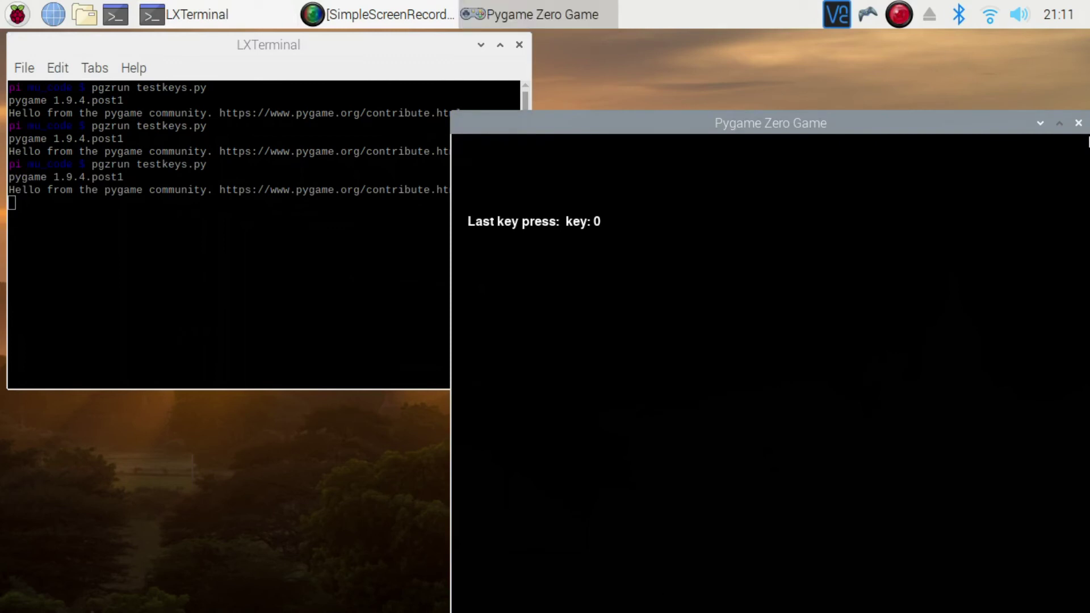
click(1078, 123)
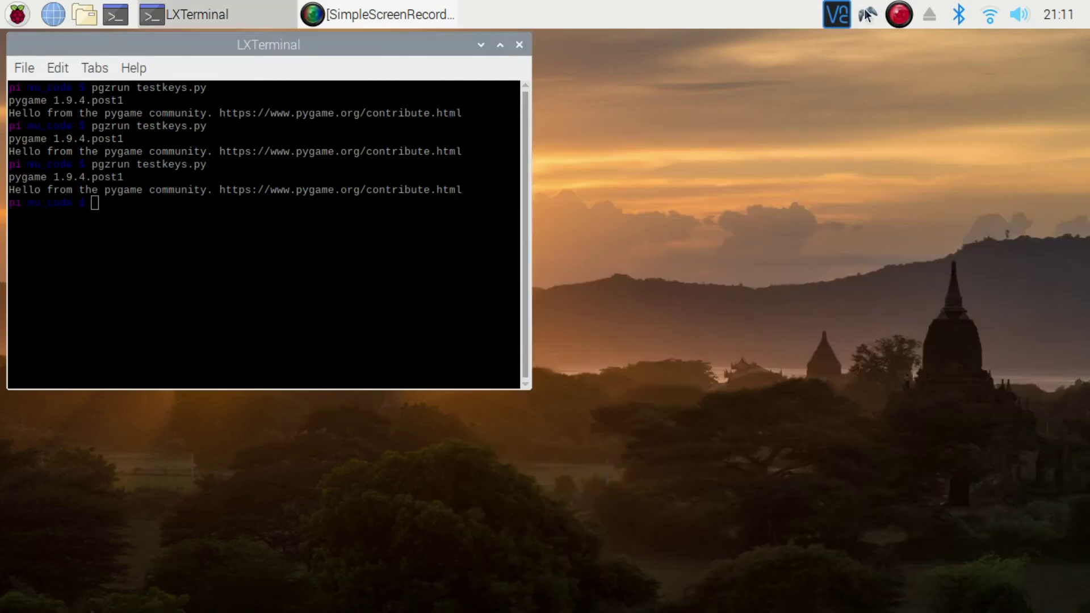
Select the Wireless controller layout in the tray menu, then quit QJoyPad
click(867, 15)
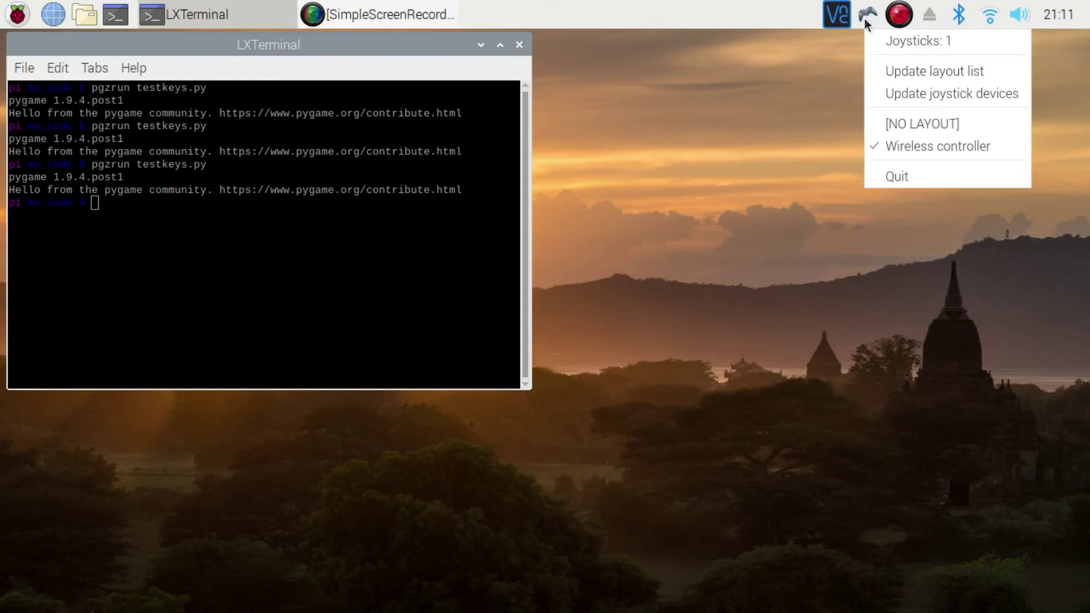
click(898, 149)
click(17, 14)
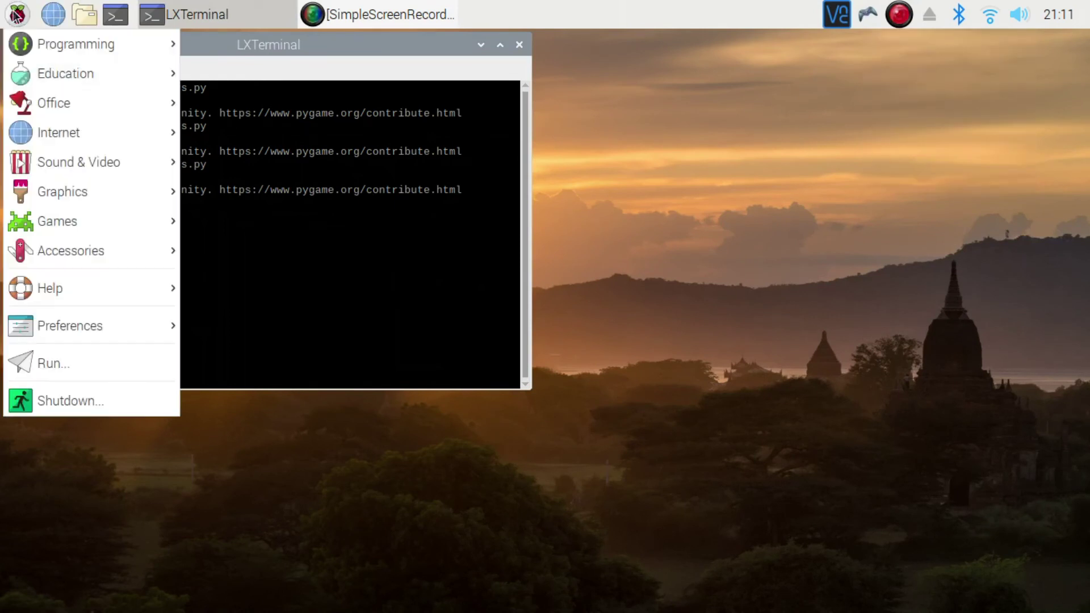
click(863, 16)
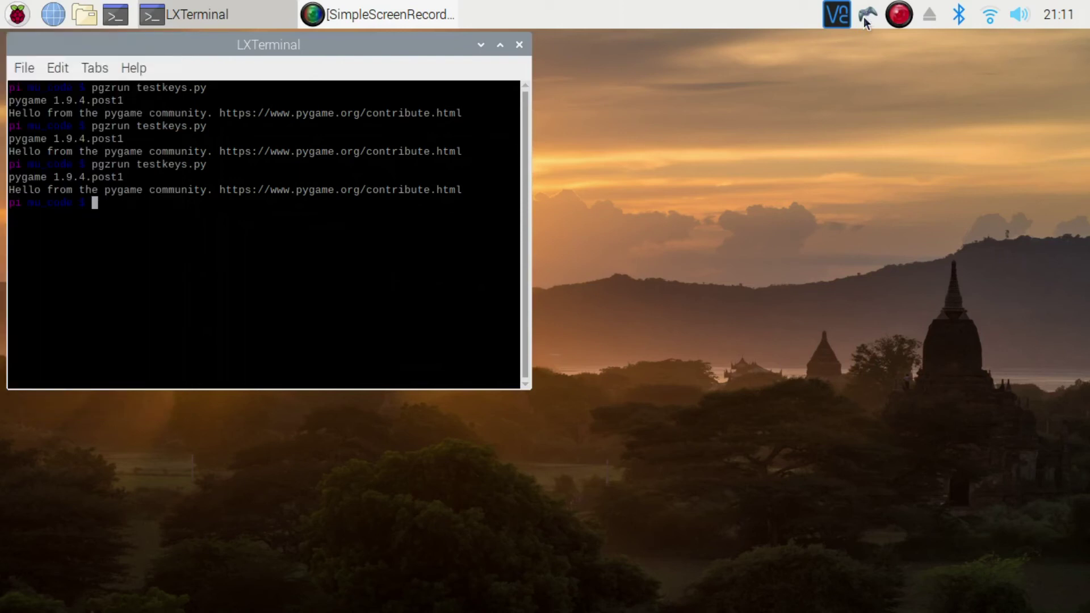
click(864, 16)
click(889, 173)
Relaunch QJoyPad from Menu > Games and confirm the Wireless controller layout is active
click(3, 7)
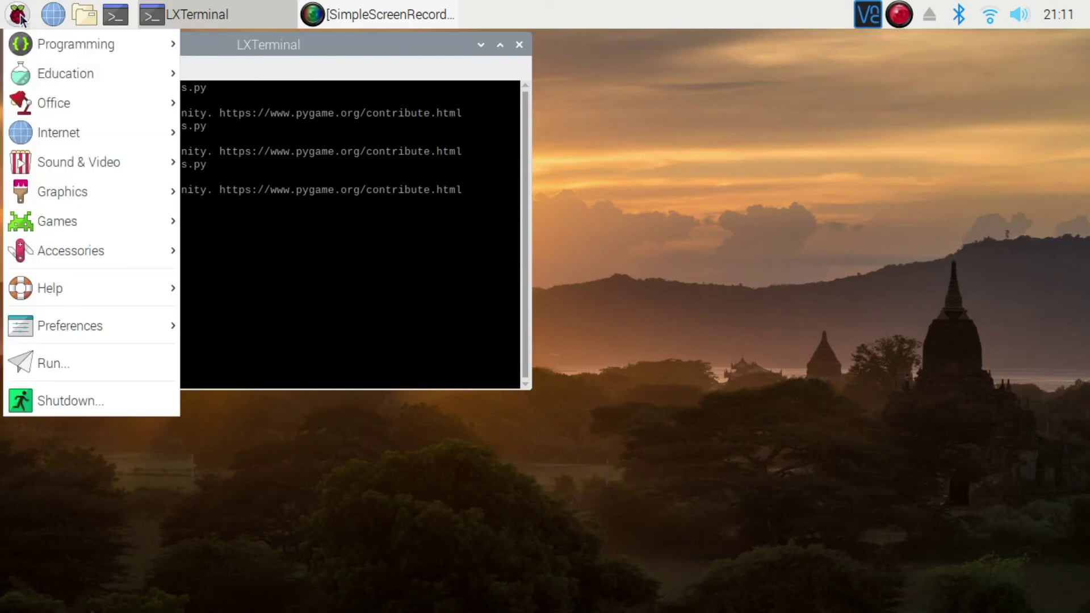
mouse_move(32, 229)
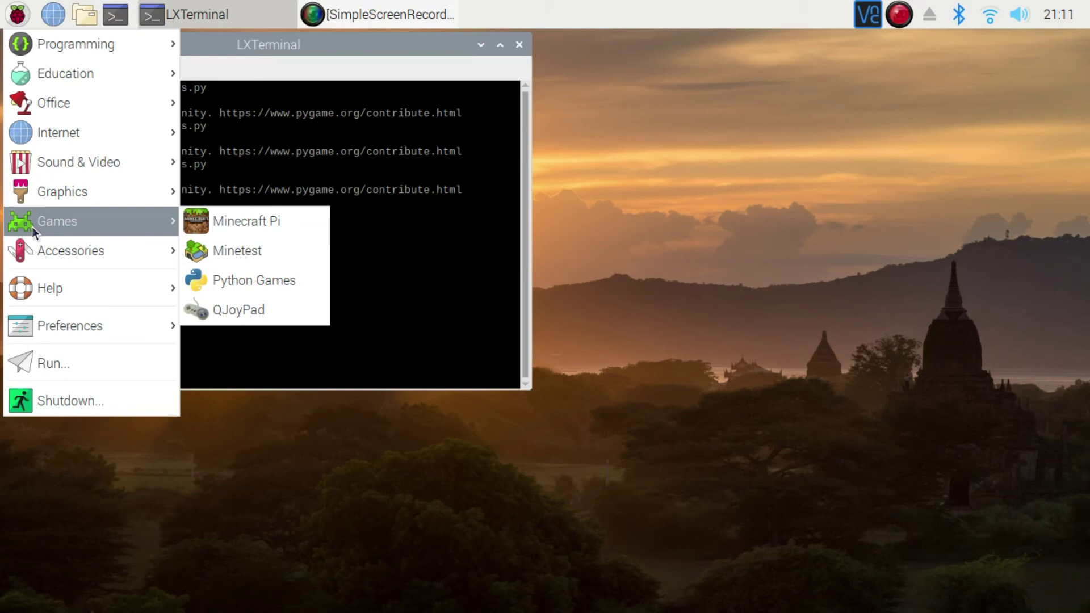
click(240, 288)
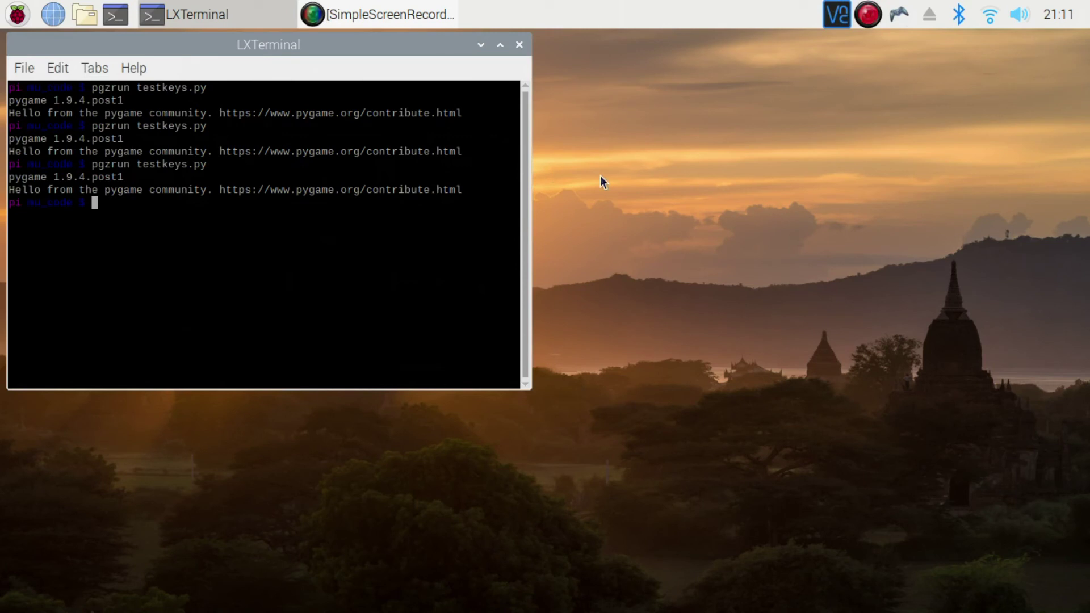
click(902, 17)
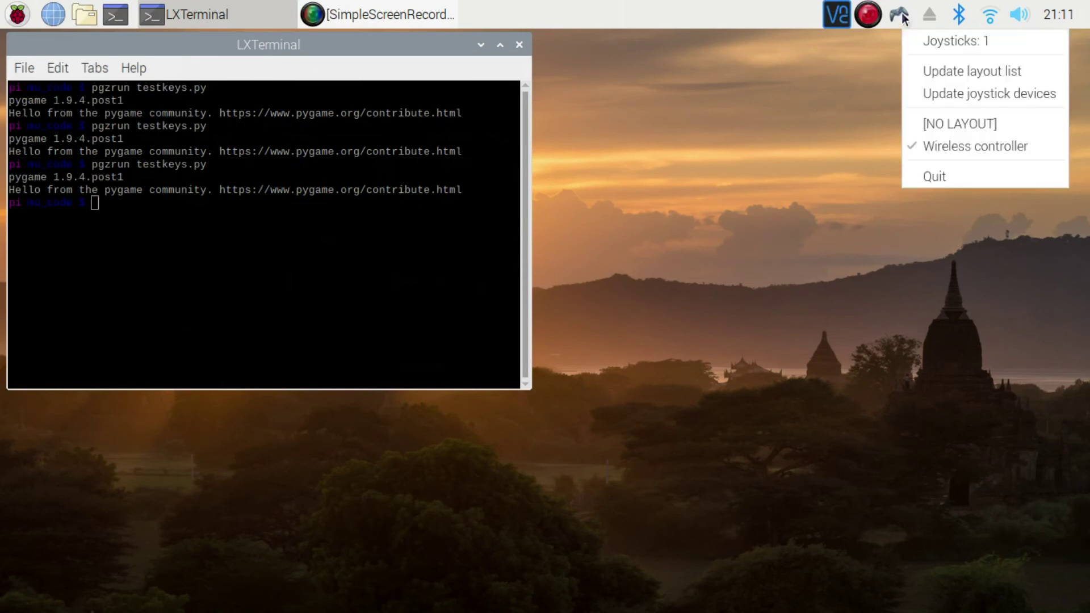
Dismiss the tray menu and rerun pgzrun testkeys.py, moving its window up-left
click(903, 18)
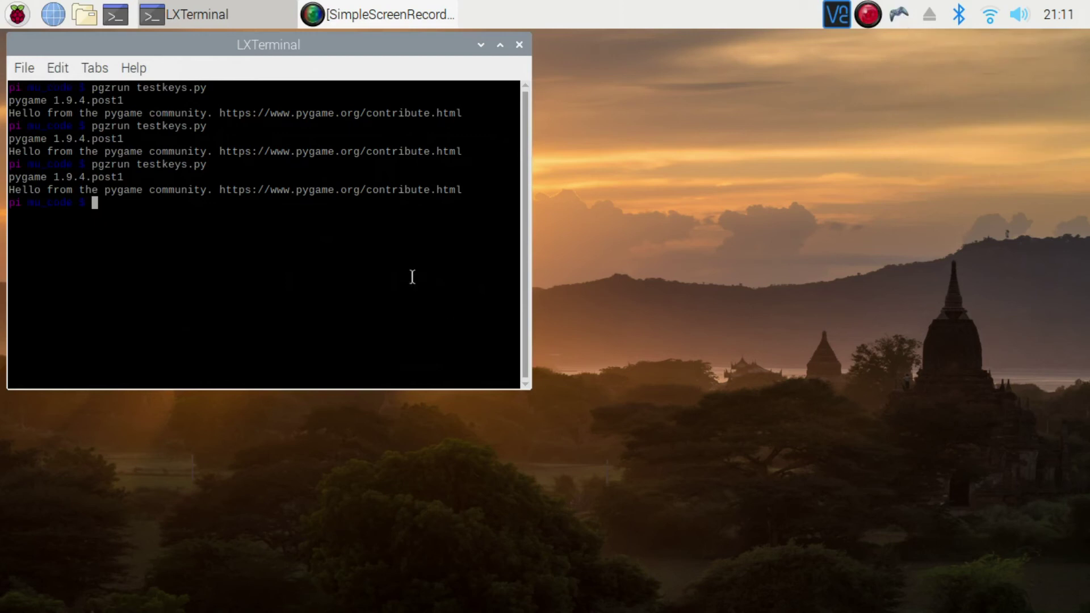
key(Up)
key(Return)
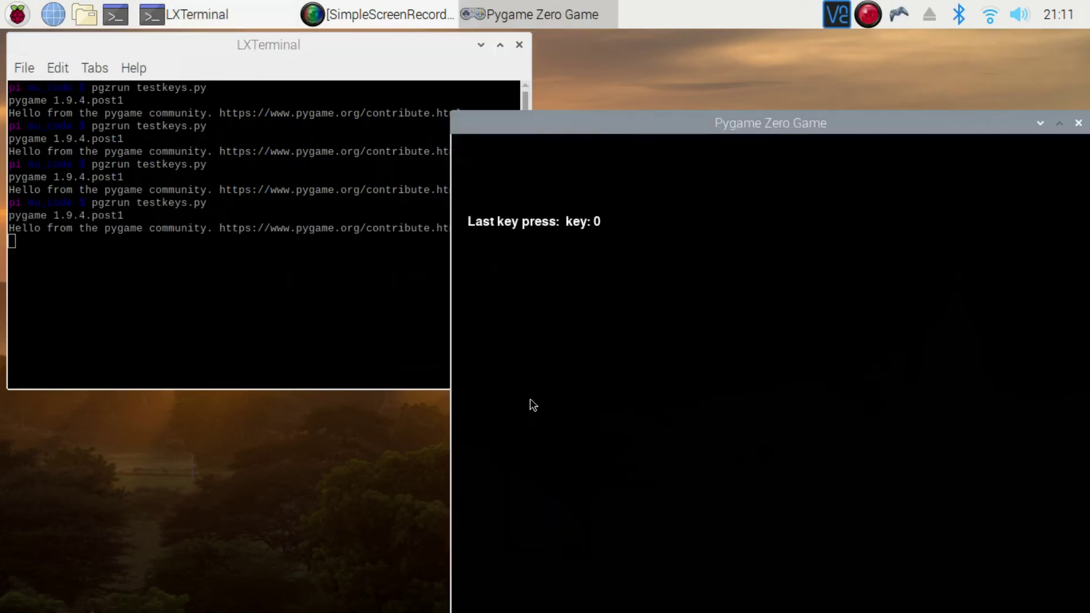
drag(604, 128, 424, 93)
Press gamepad inputs for LEFT, RIGHT, Z, left Alt and left Ctrl, then close the tester
key(Left)
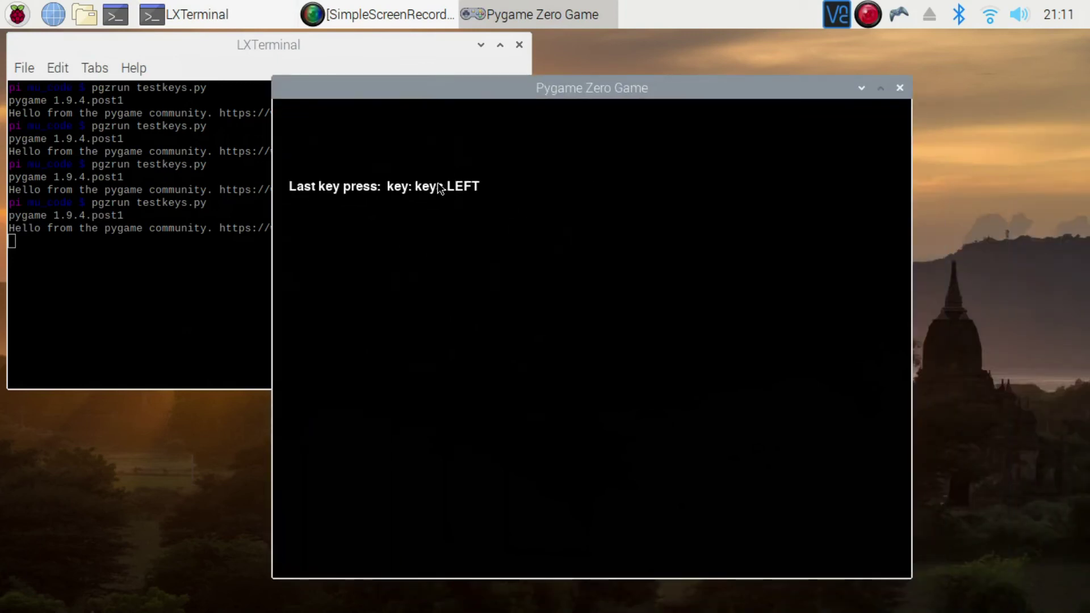
key(Right)
key(z)
key(alt)
key(ctrl)
drag(505, 80, 463, 77)
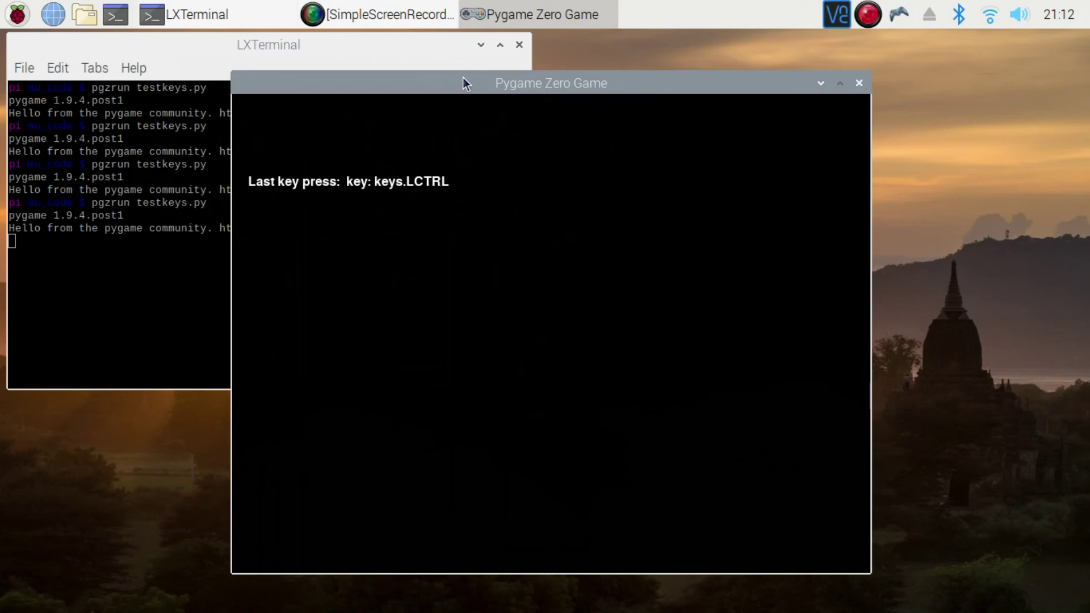
click(860, 86)
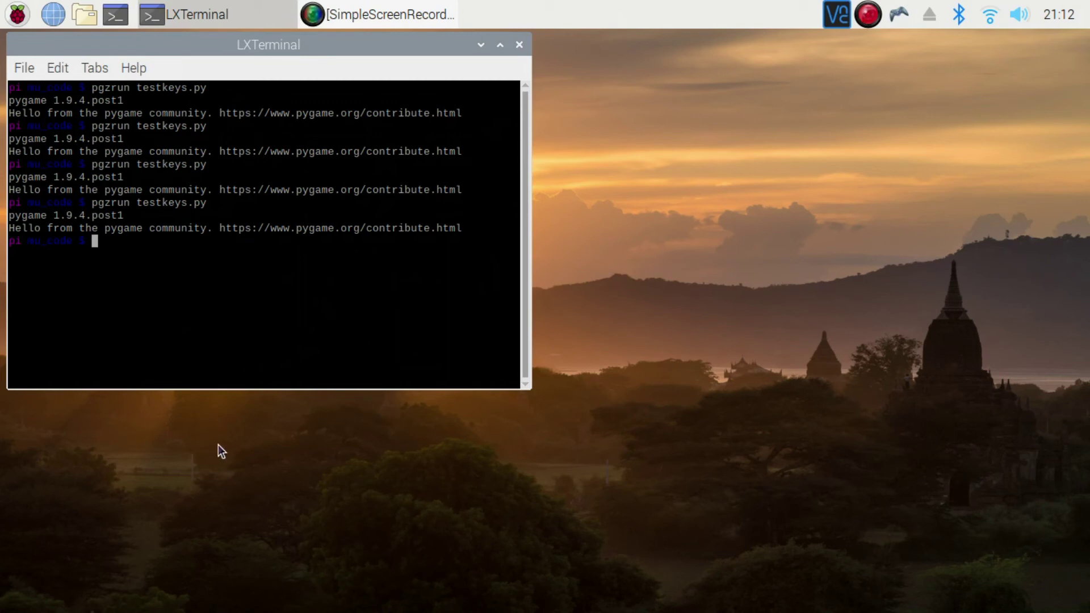
Change into ../spaceshooter/ and run pgzrun spaceshooter.py
text(cd ../sp)
key(Tab)
key(Return)
text(pgzrun )
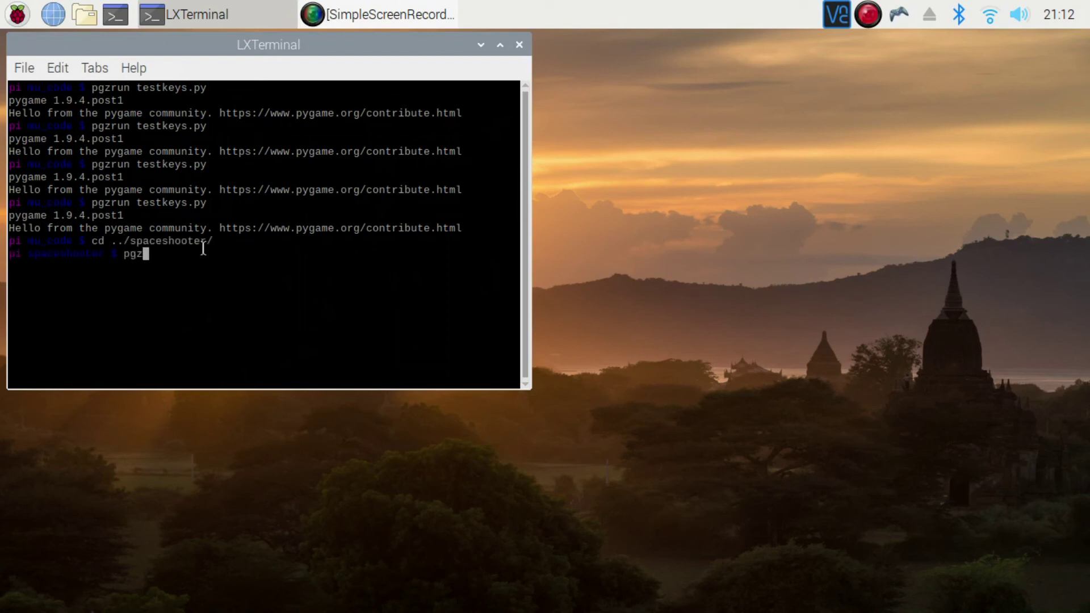
text(spacesho)
key(Tab)
key(Return)
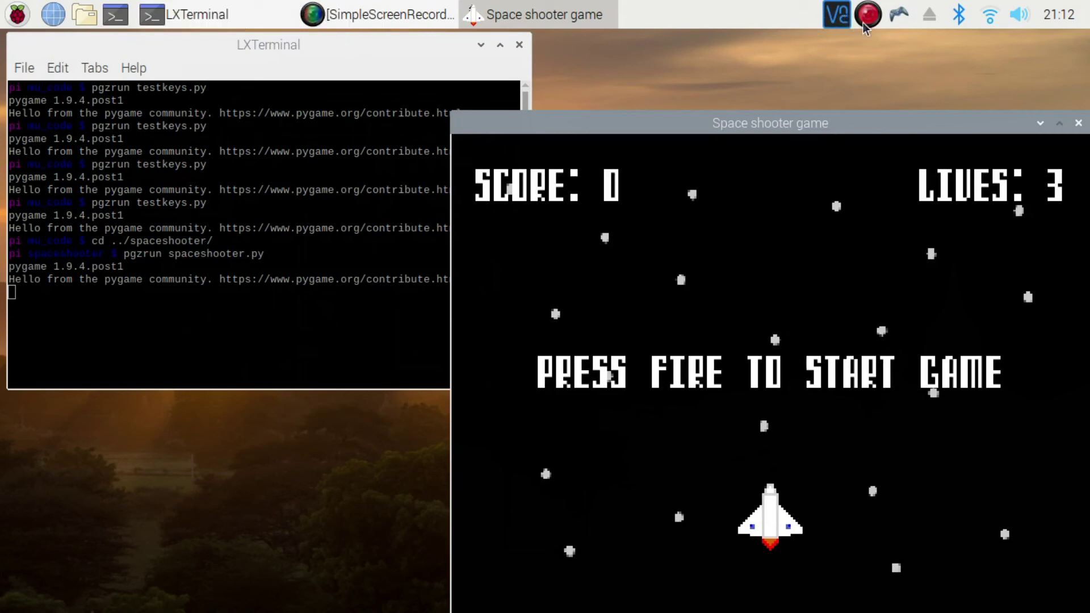
Pick the Wireless controller layout in QJoyPad's tray menu, then quit QJoyPad
click(900, 17)
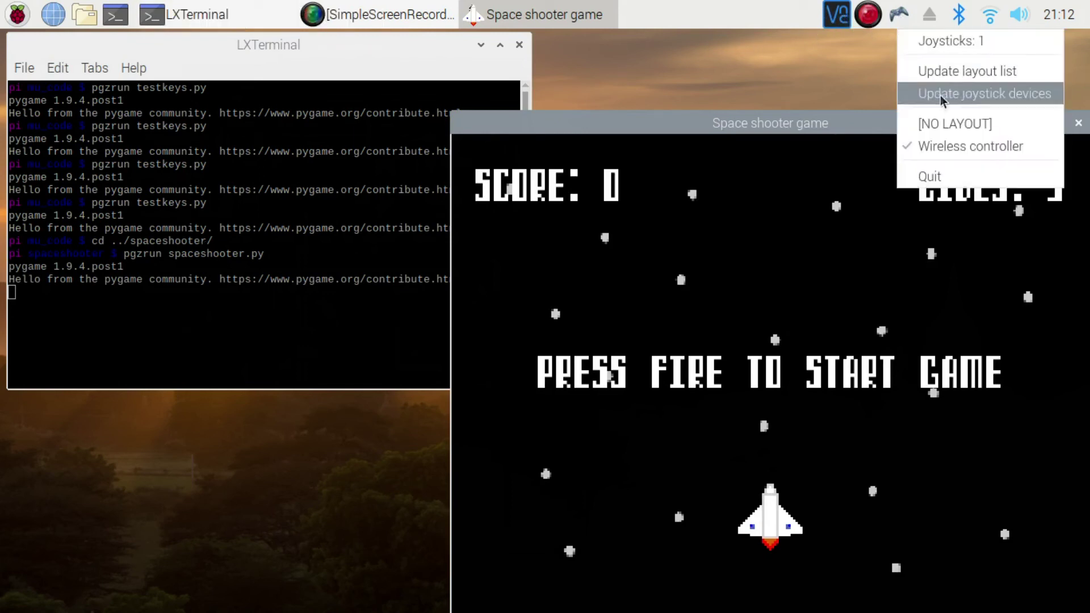
click(946, 146)
click(905, 14)
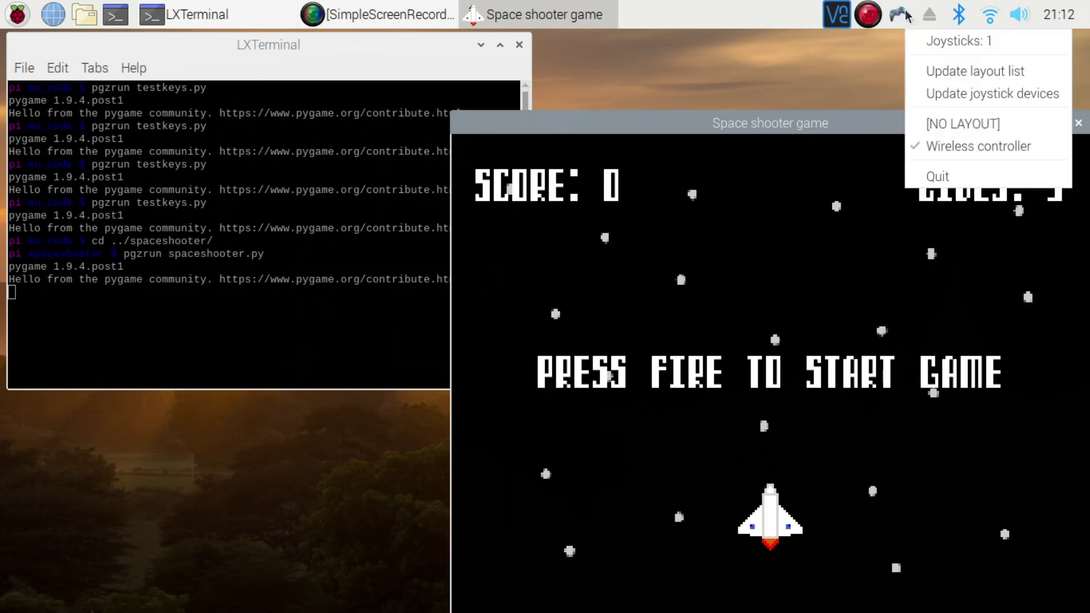
click(937, 176)
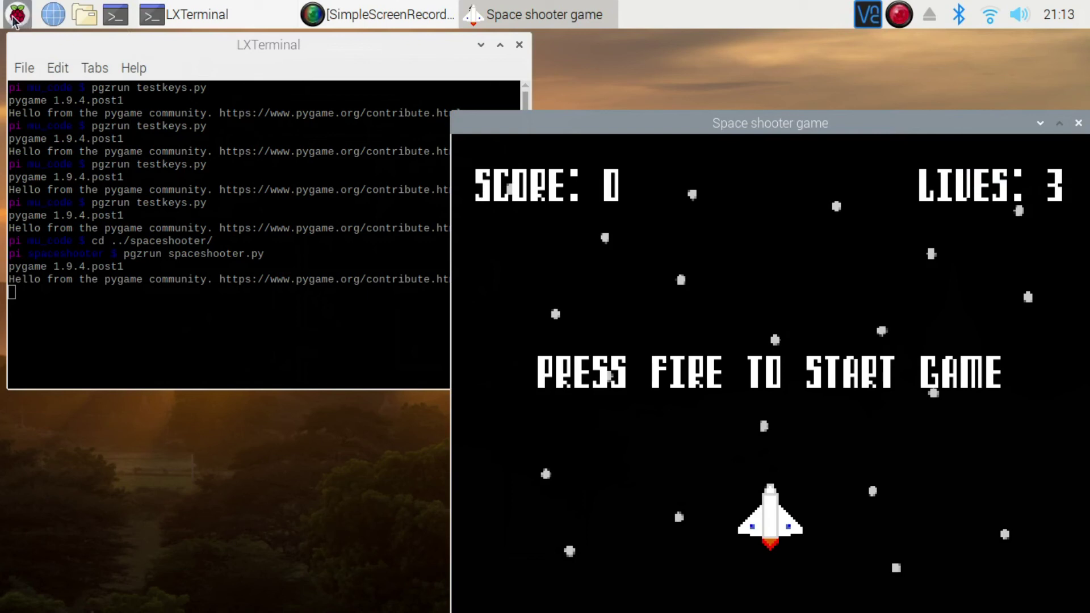
Relaunch QJoyPad from the Games menu and move the game window up-left
mouse_move(103, 226)
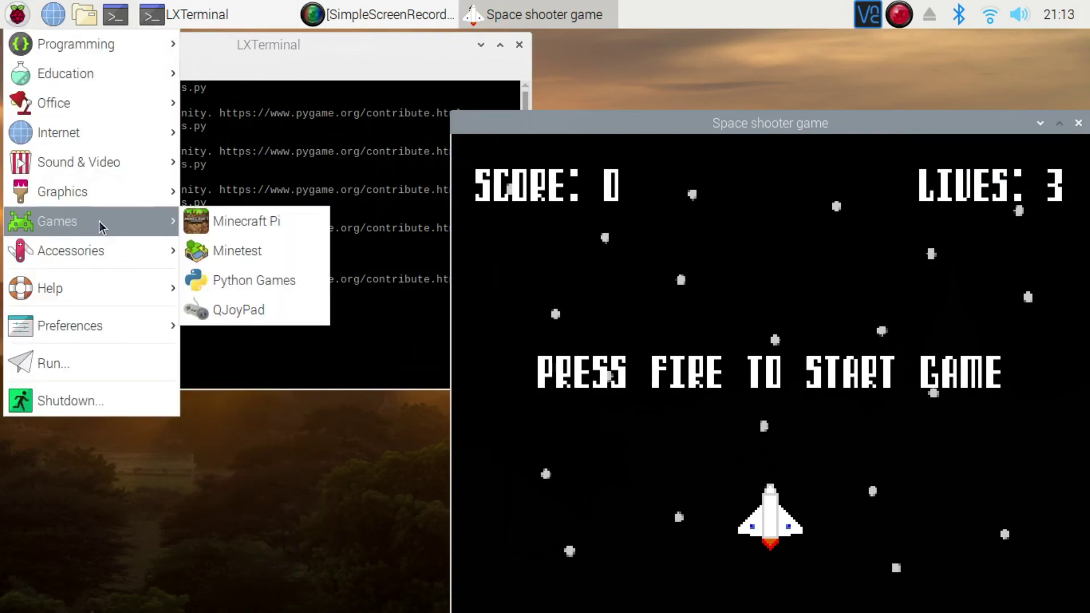
click(243, 314)
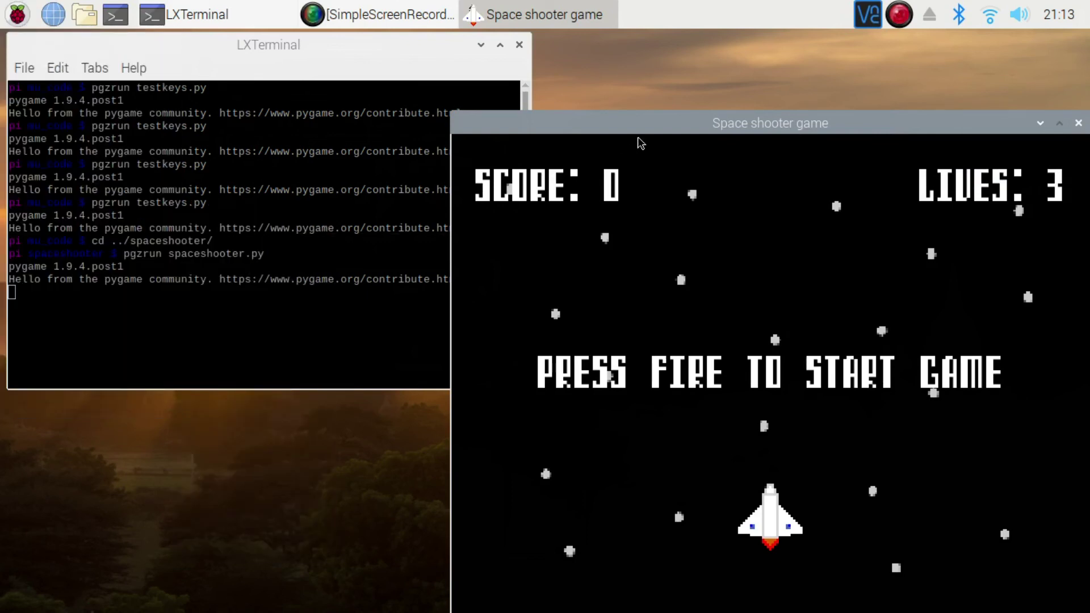
drag(630, 117, 537, 84)
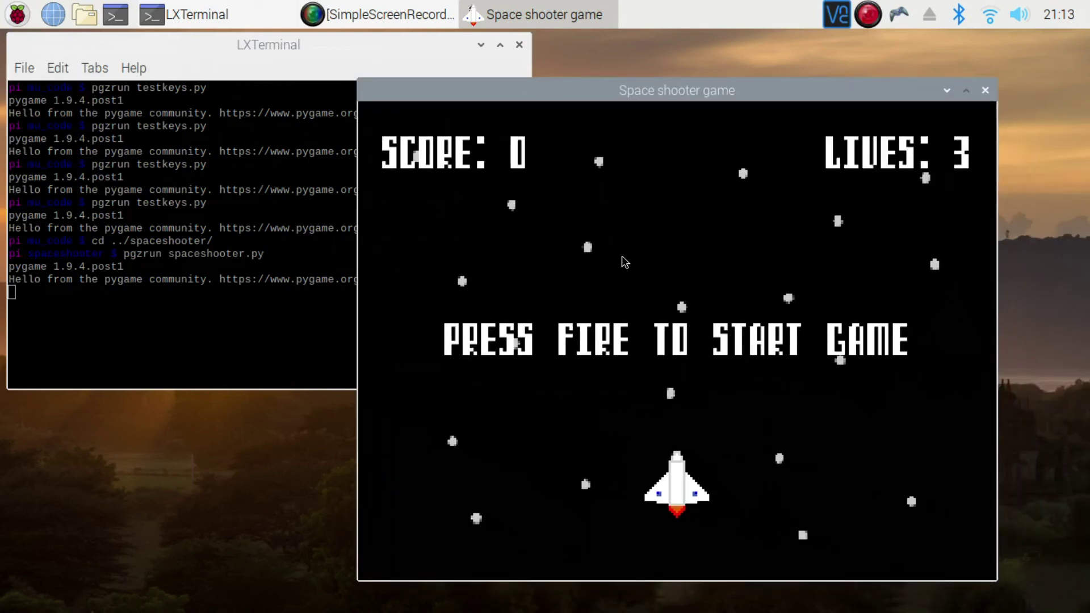
Fire to start the game, then steer the ship left and right while shooting asteroids
key(space)
key(Left)
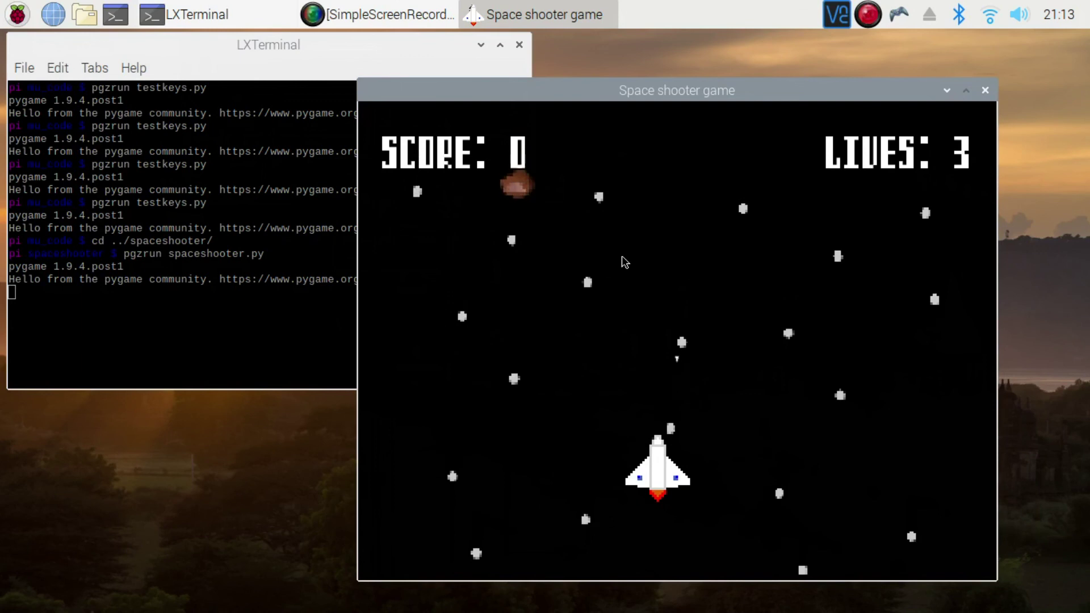
key(Left)
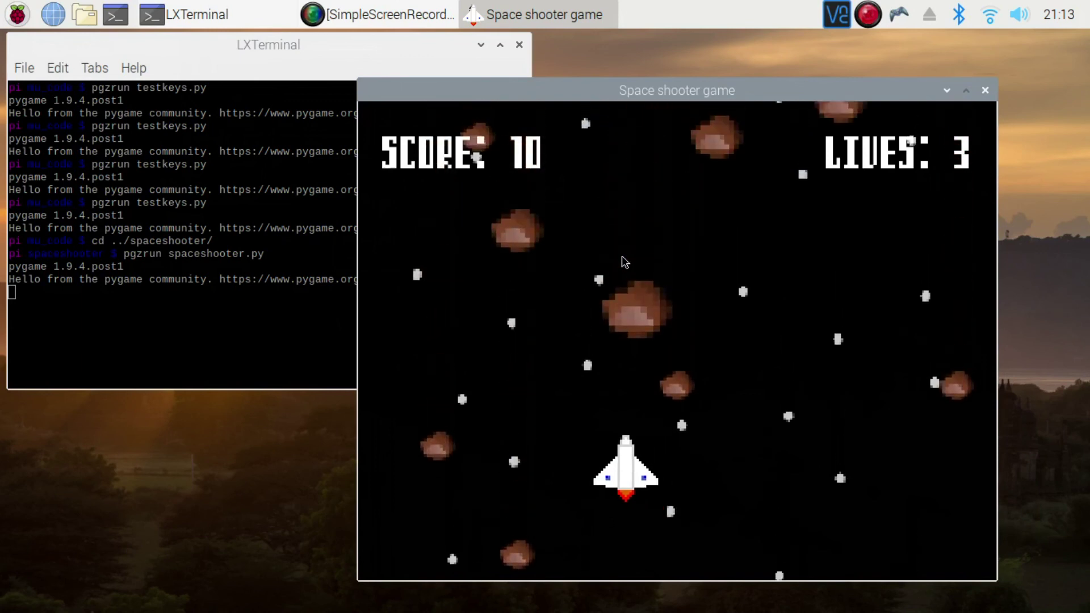
key(Left)
key(Right)
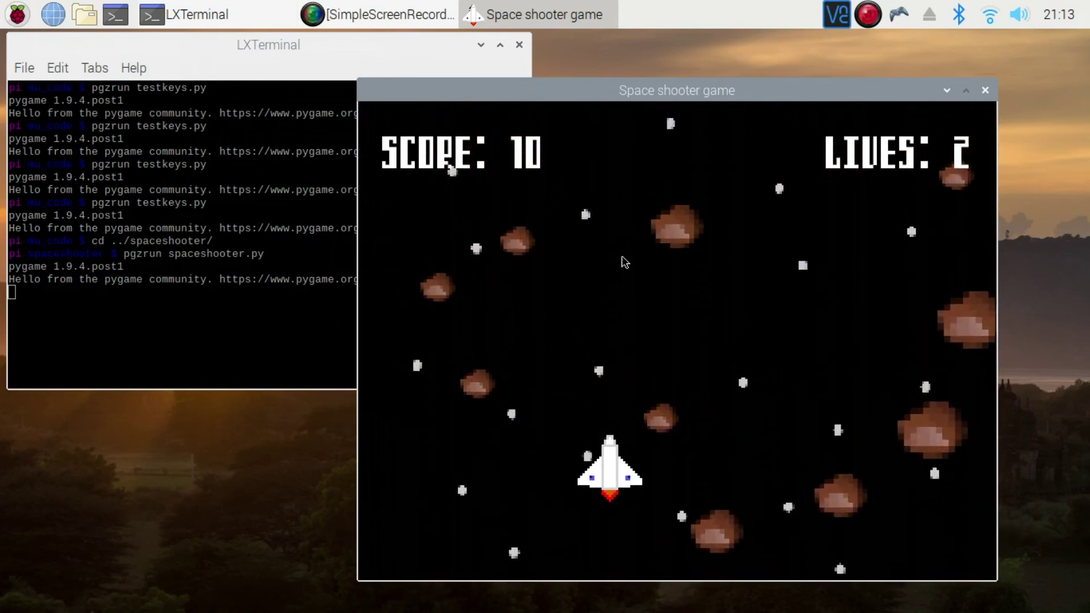
key(Left)
key(space)
key(Right)
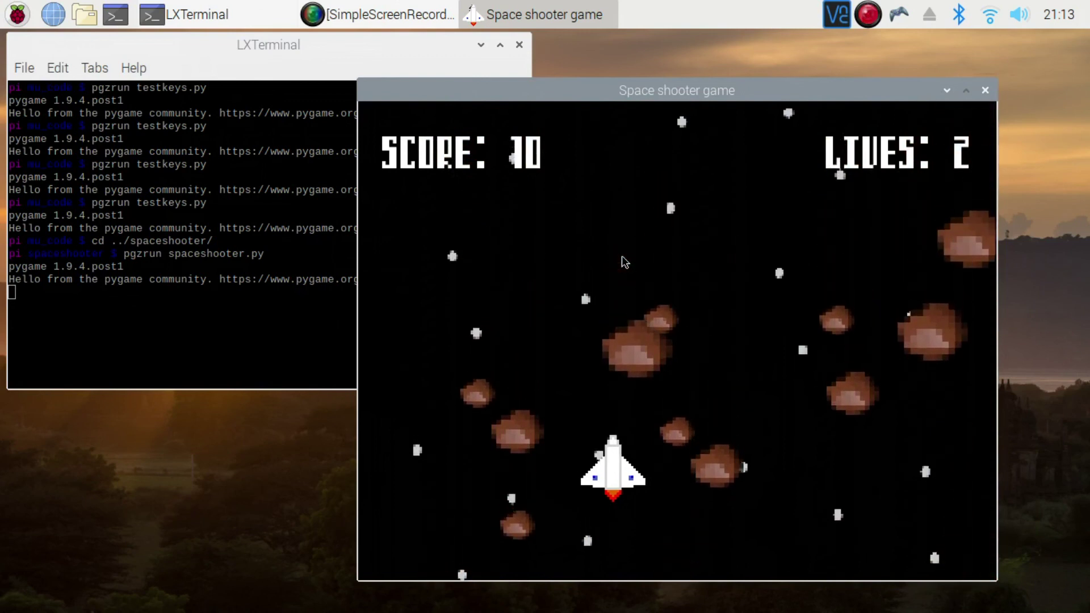
key(Left)
key(Left)
key(space)
key(Right)
key(space)
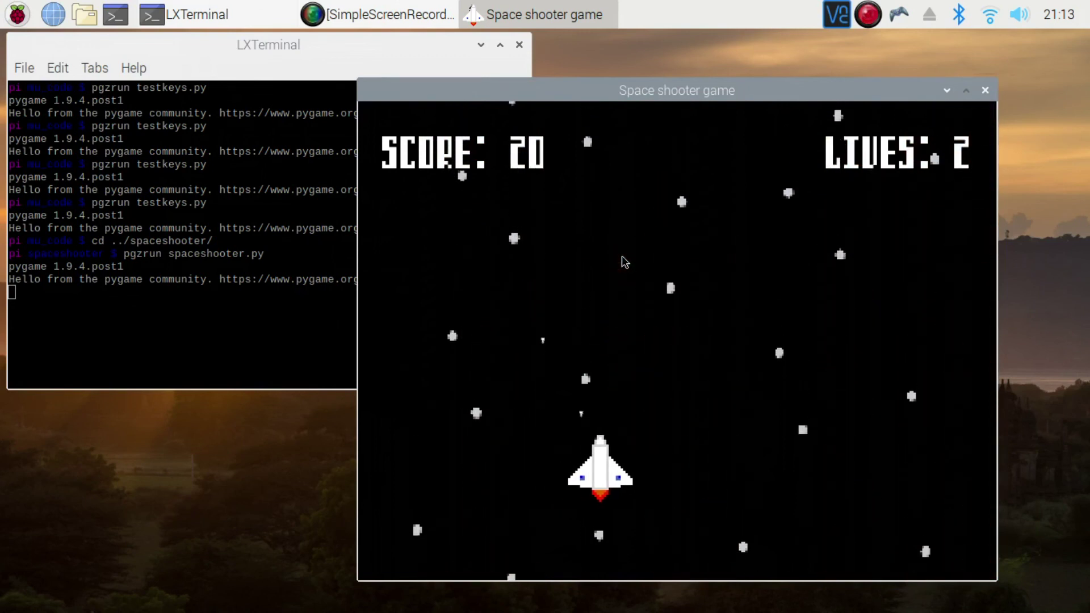
key(Right)
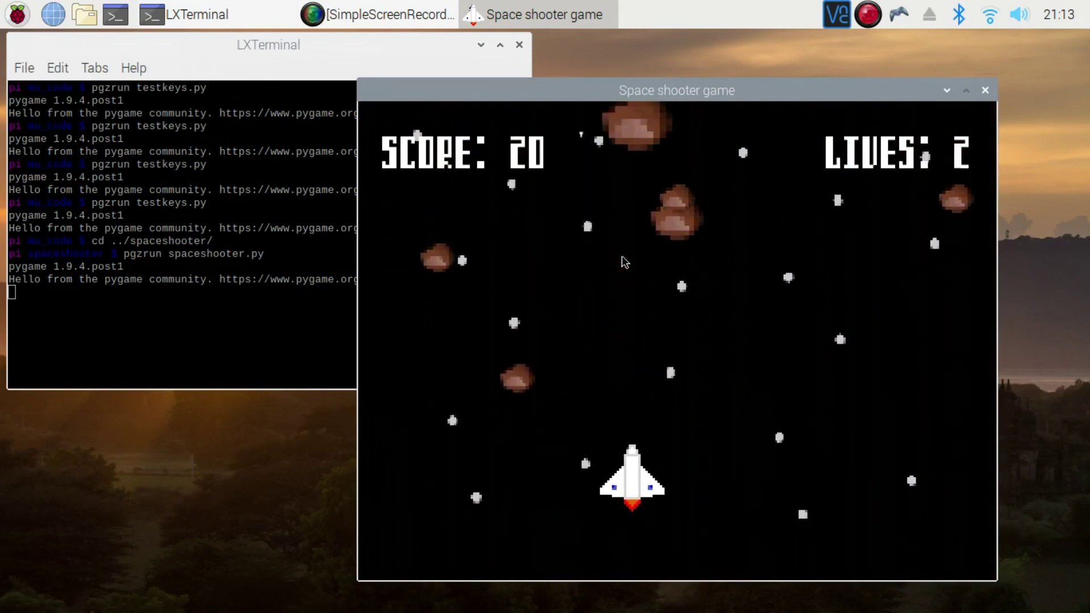
key(space)
key(Right)
key(Right)
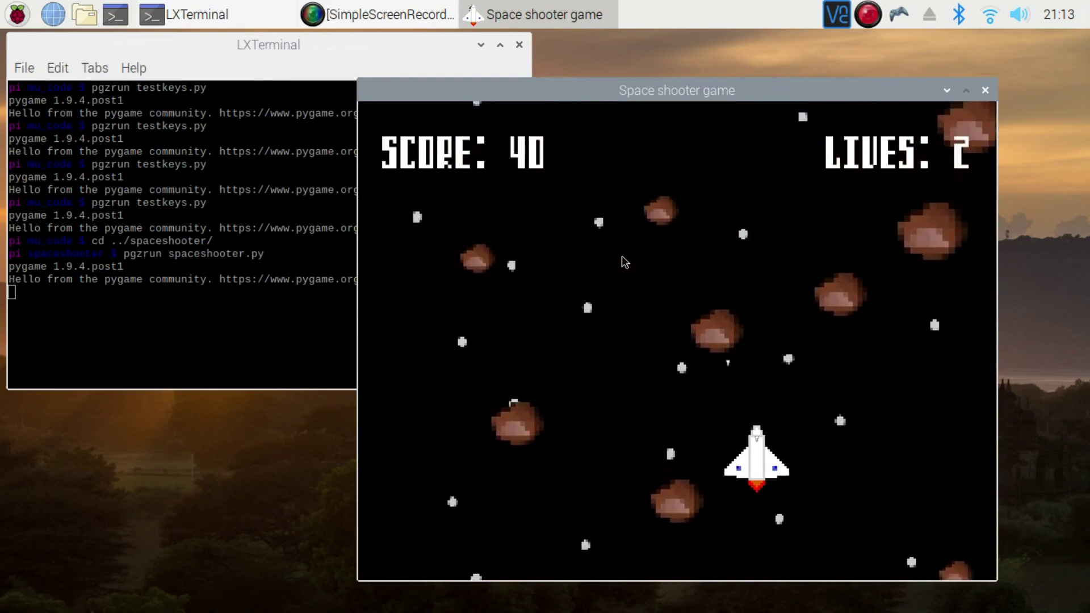
key(space)
key(Up)
key(Left)
key(Right)
key(space)
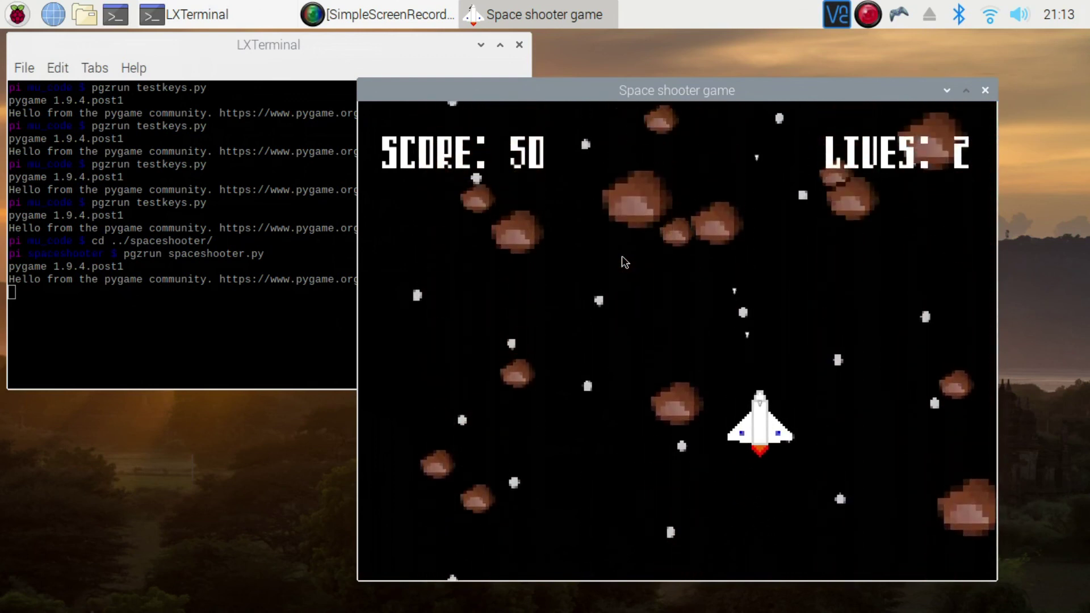
key(Left)
Keep weaving up, down and sideways while firing, reaching 150 points with one life left
key(Right)
key(Up)
key(Left)
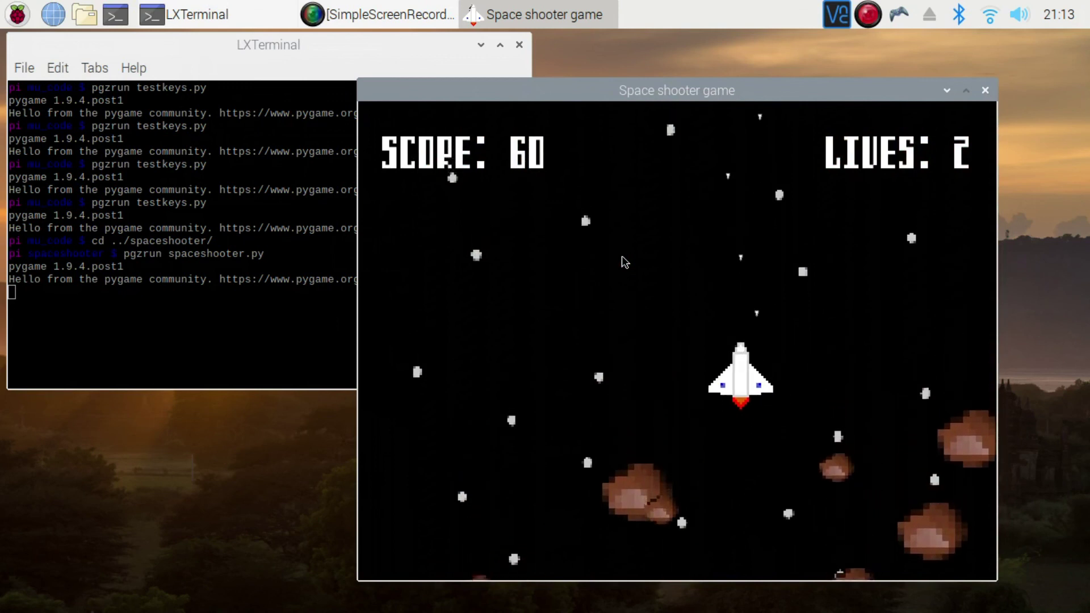
key(Left)
key(Down)
key(Left)
key(Down)
key(space)
key(Right)
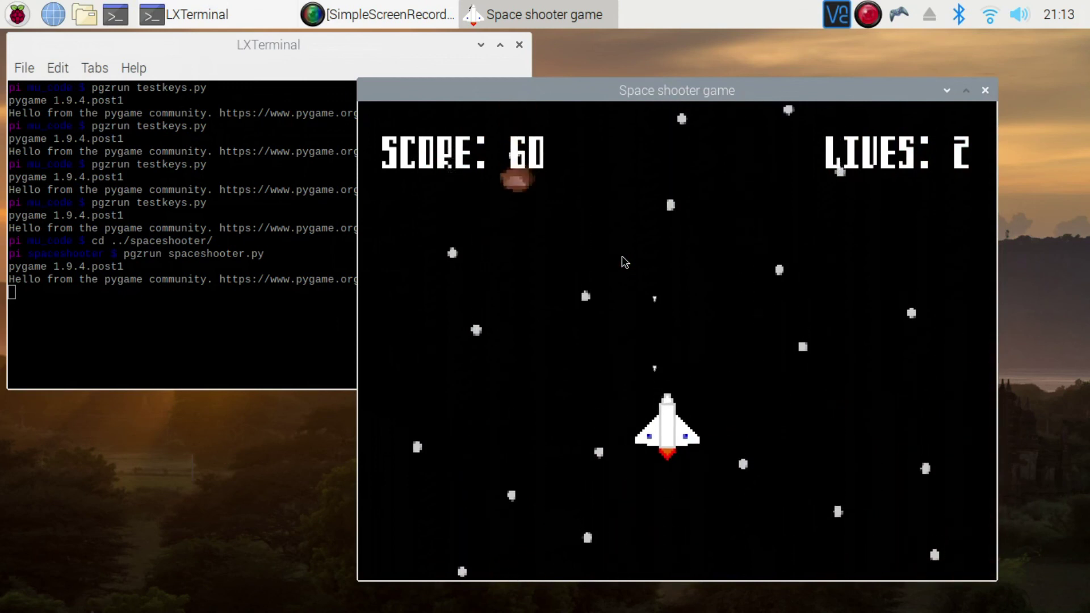
key(space)
key(Right)
key(Left)
key(space)
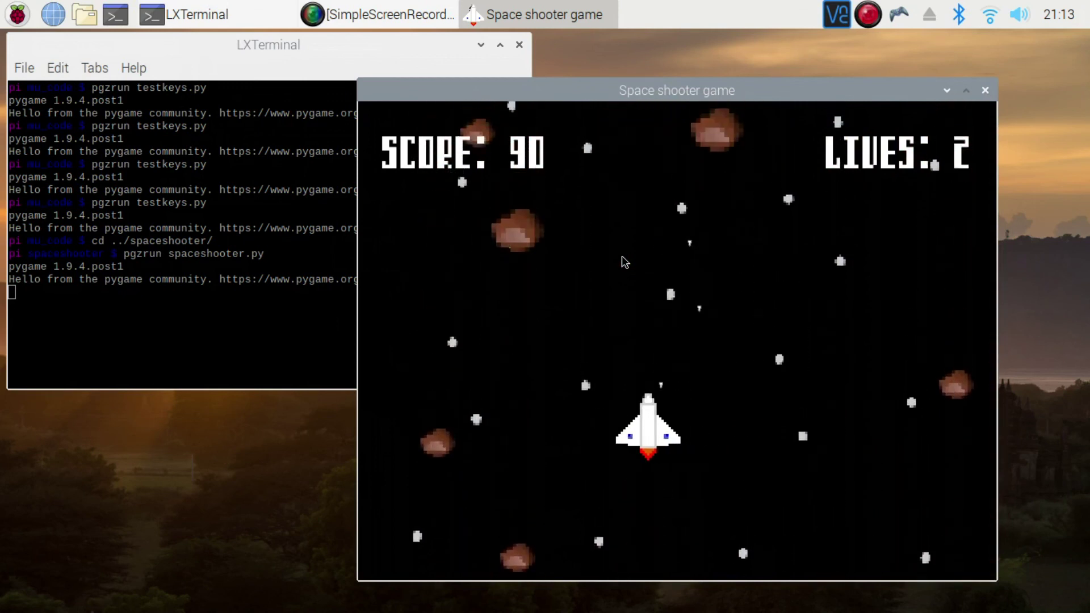
key(space)
key(Right)
key(space)
key(Left)
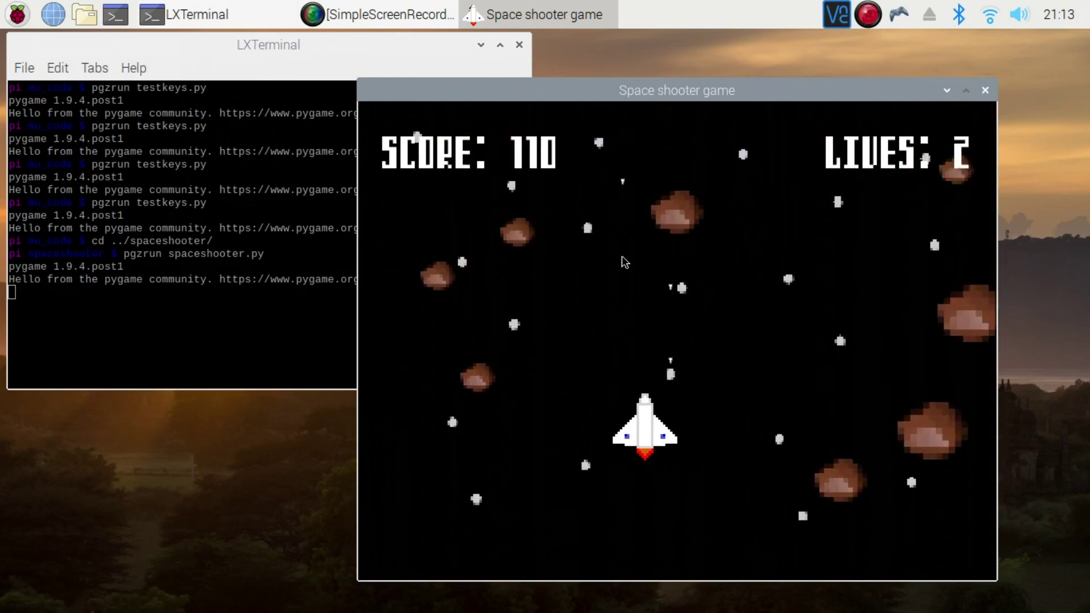
key(space)
key(Right)
key(space)
key(Left)
key(space)
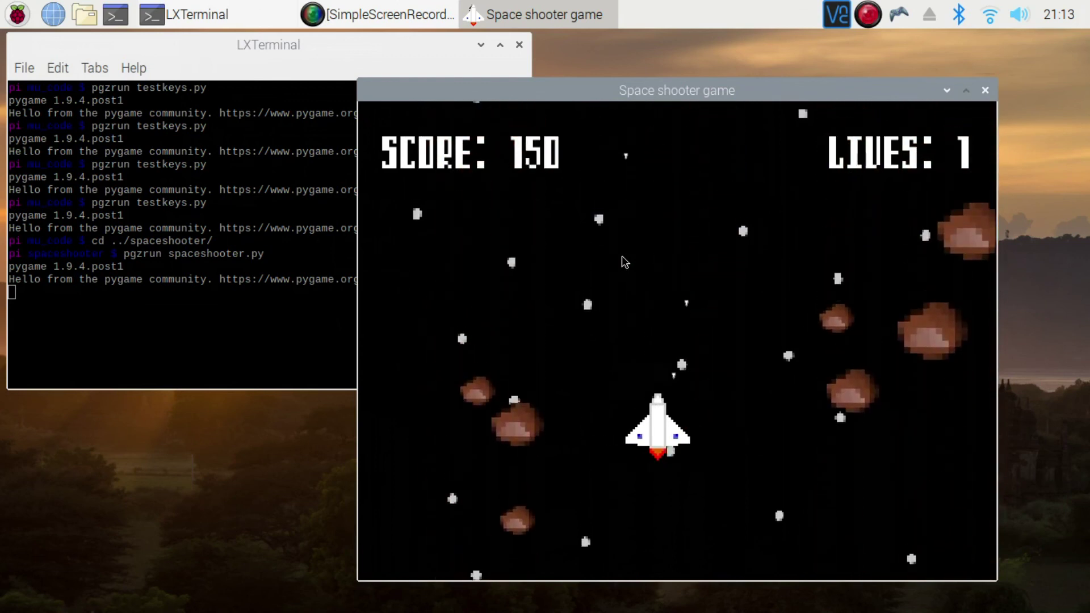
key(Up)
key(Up)
key(Right)
key(Down)
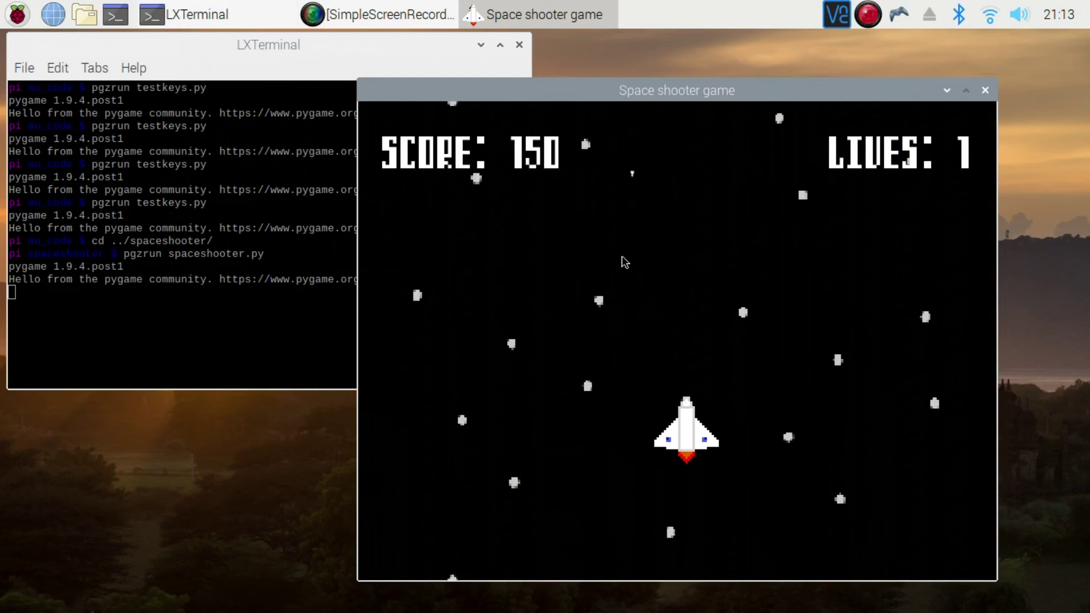
key(Up)
key(Up)
key(Left)
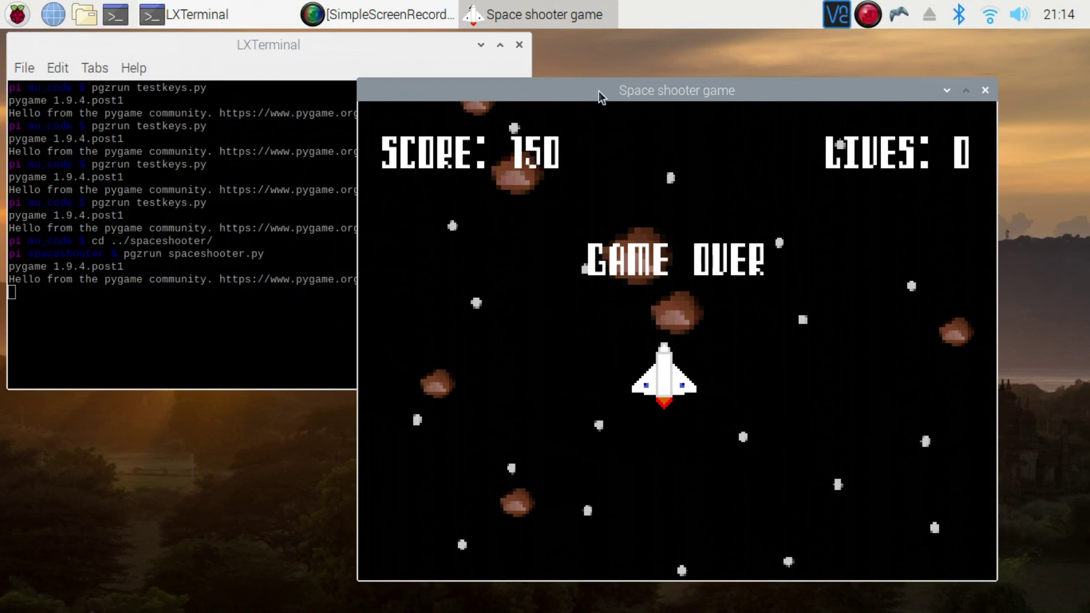
Pause the screen recording from the top panel after the game ends
click(868, 15)
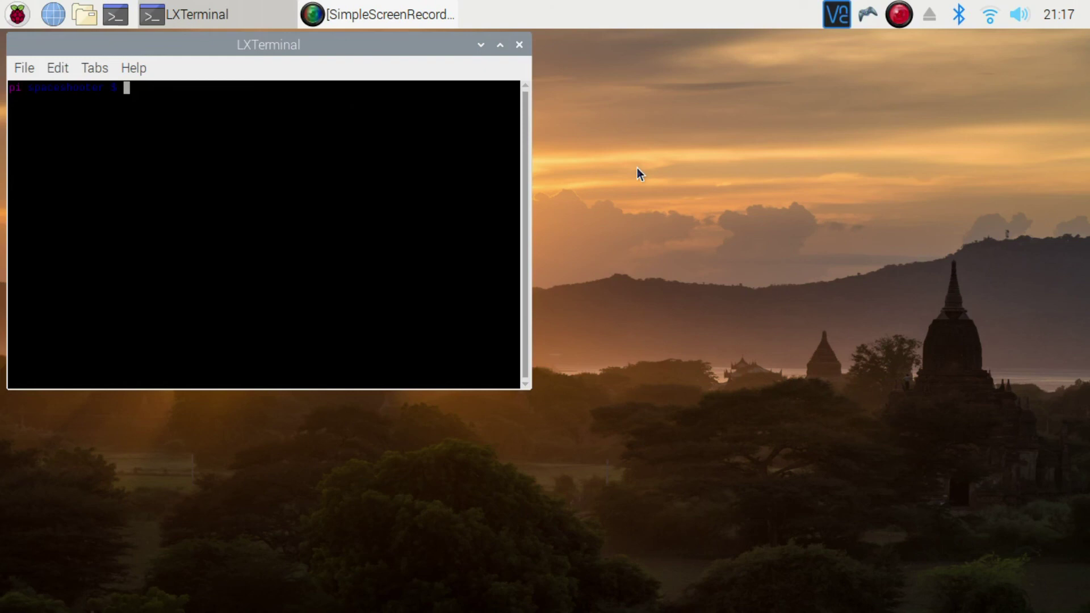
Launch spaceshooter.py in LXTerminal with pgzrun, tab-completing the file name
text(pgzrun spaceshoo)
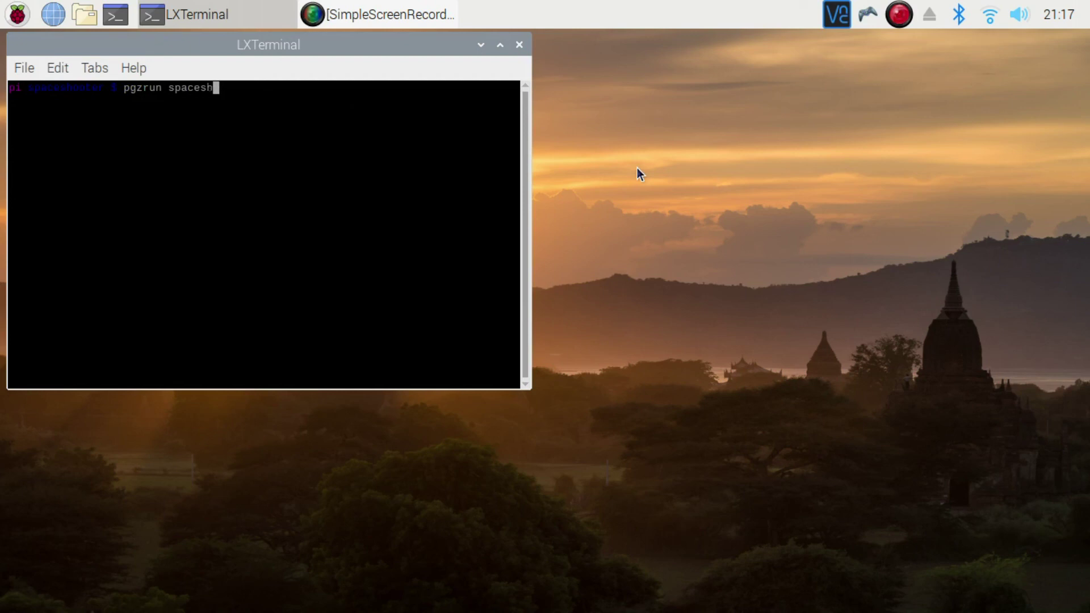
key(Tab)
key(Return)
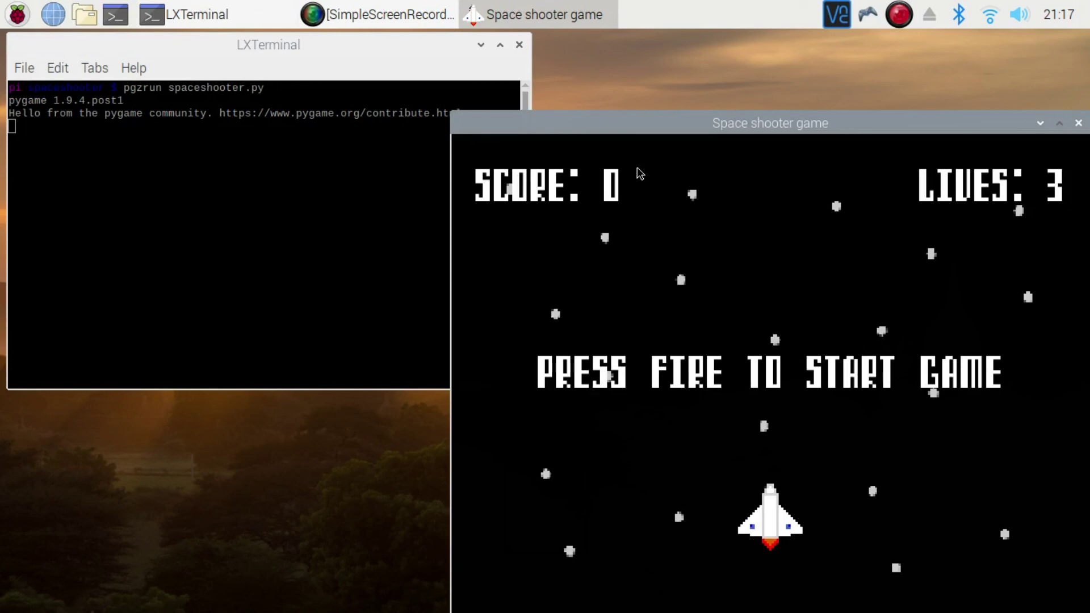
Start a new round and shoot asteroids while weaving the ship left and right
key(space)
key(Right)
key(Left)
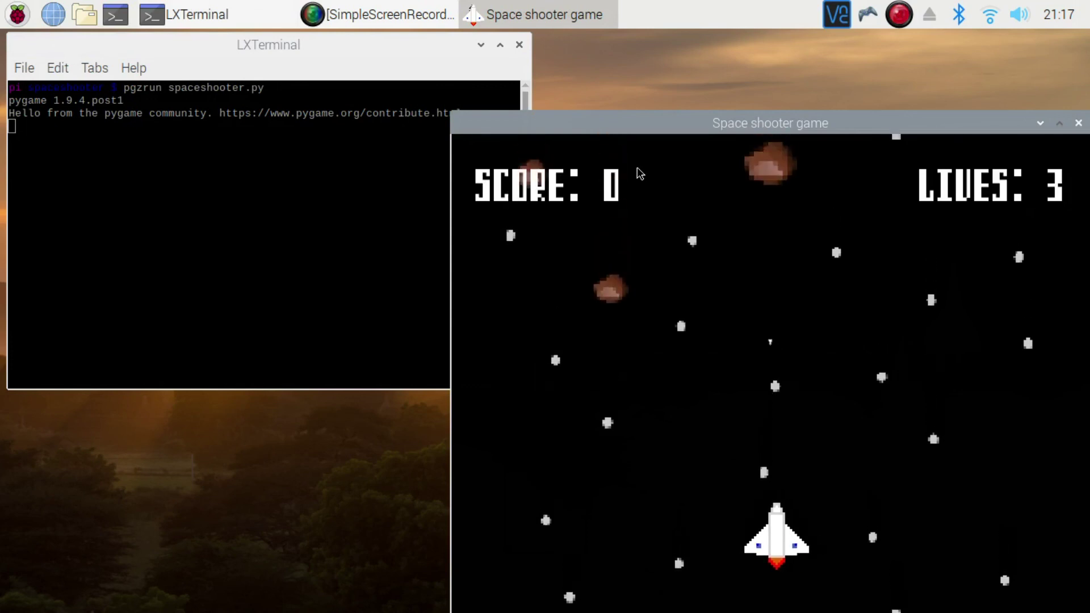
key(Up)
key(space)
key(space)
key(space)
key(Right)
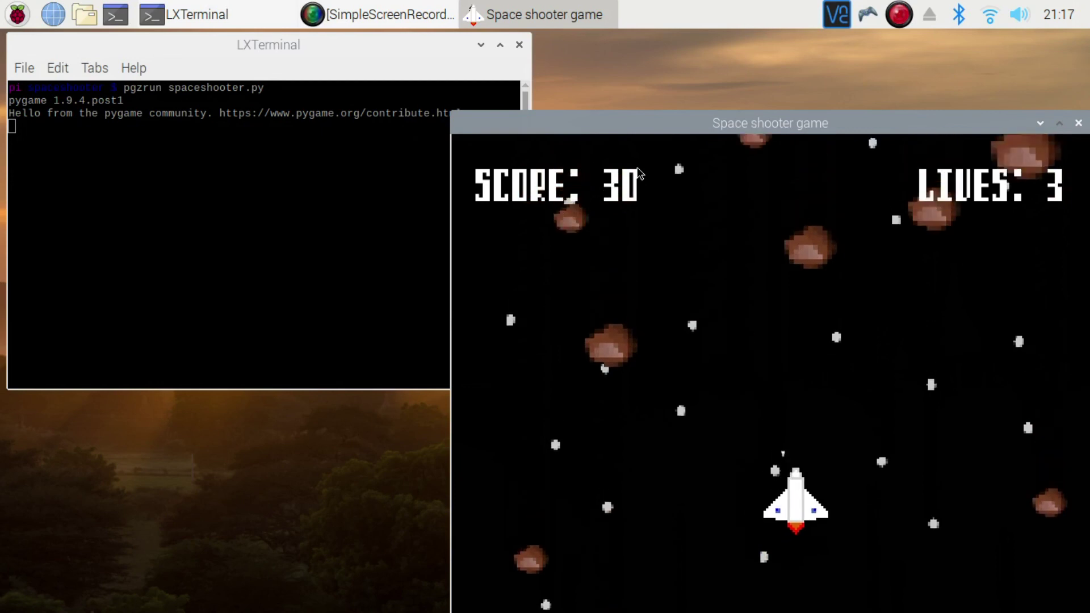
key(Left)
key(space)
key(space)
key(Right)
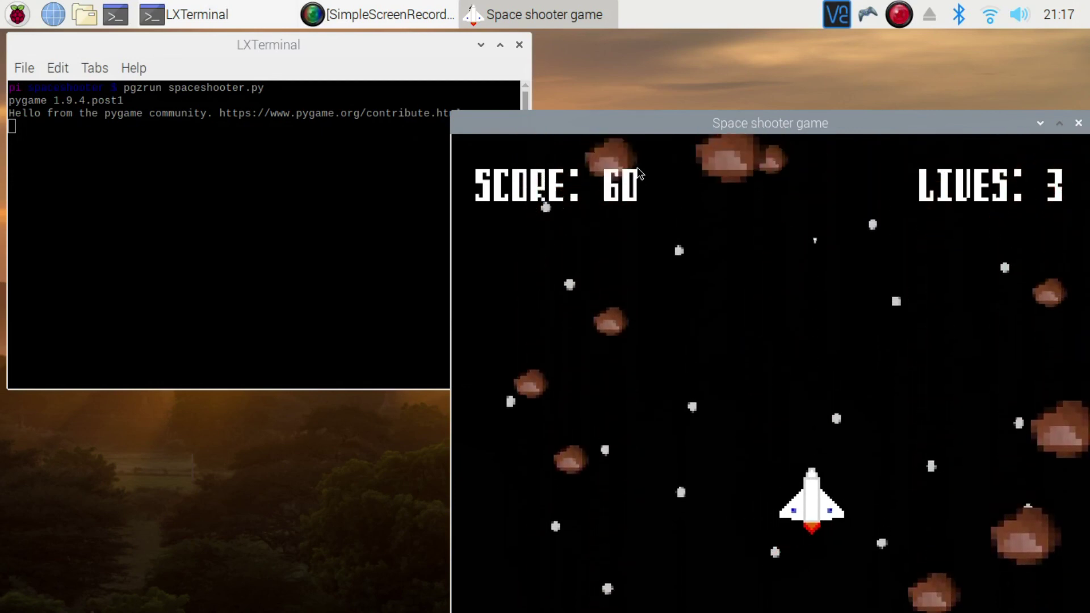
key(space)
key(Left)
key(space)
key(space)
key(Right)
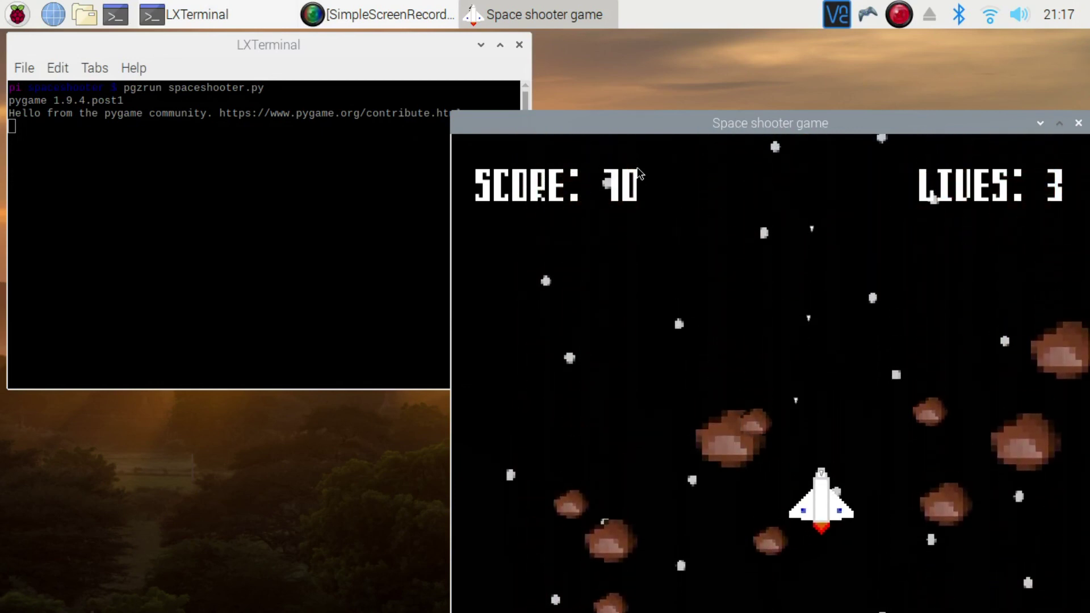
key(space)
key(Up)
key(Left)
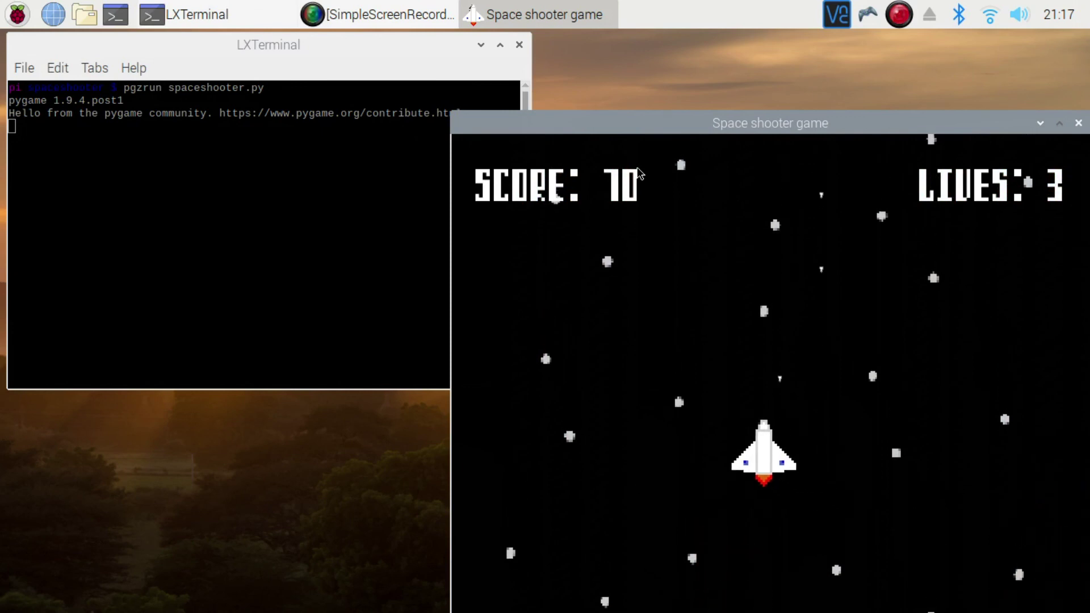
Keep steering and firing until GAME OVER at 200 points with 0 lives
key(Down)
key(Right)
key(space)
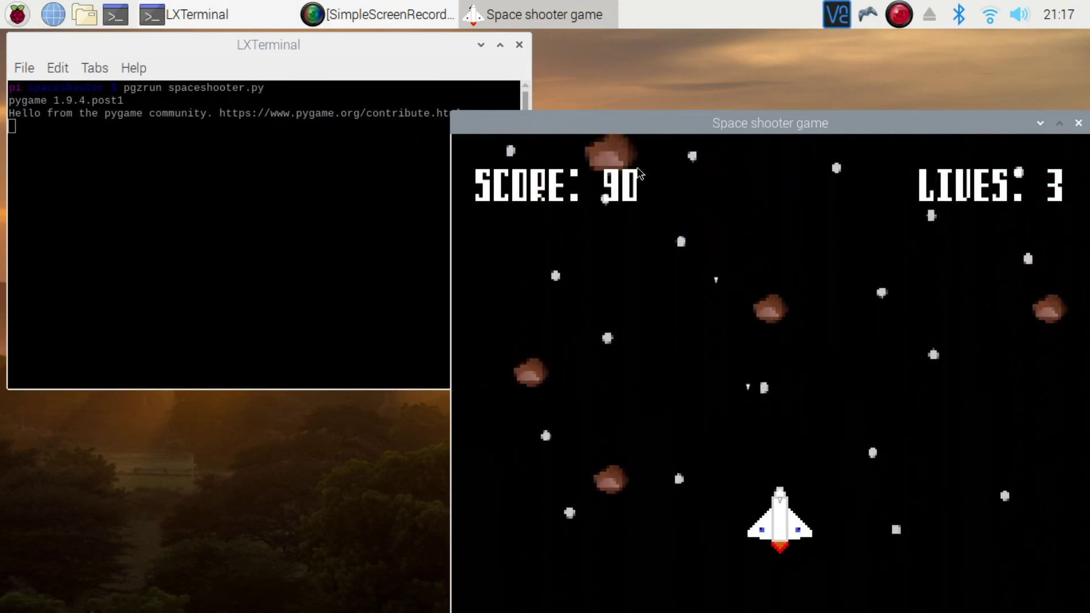
key(Left)
key(Right)
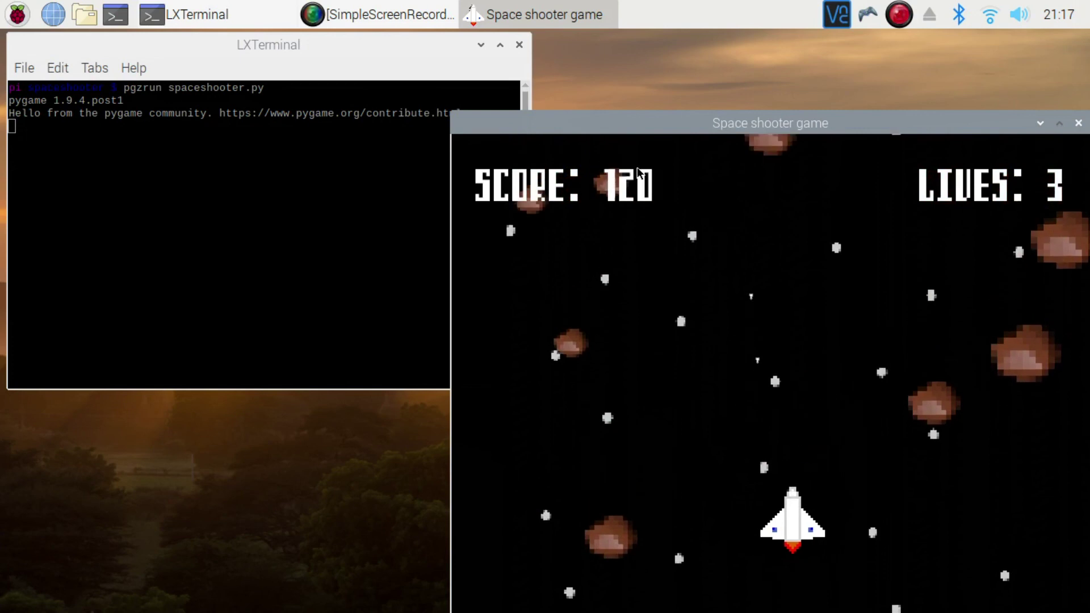
key(Left)
key(space)
key(Right)
key(space)
key(Left)
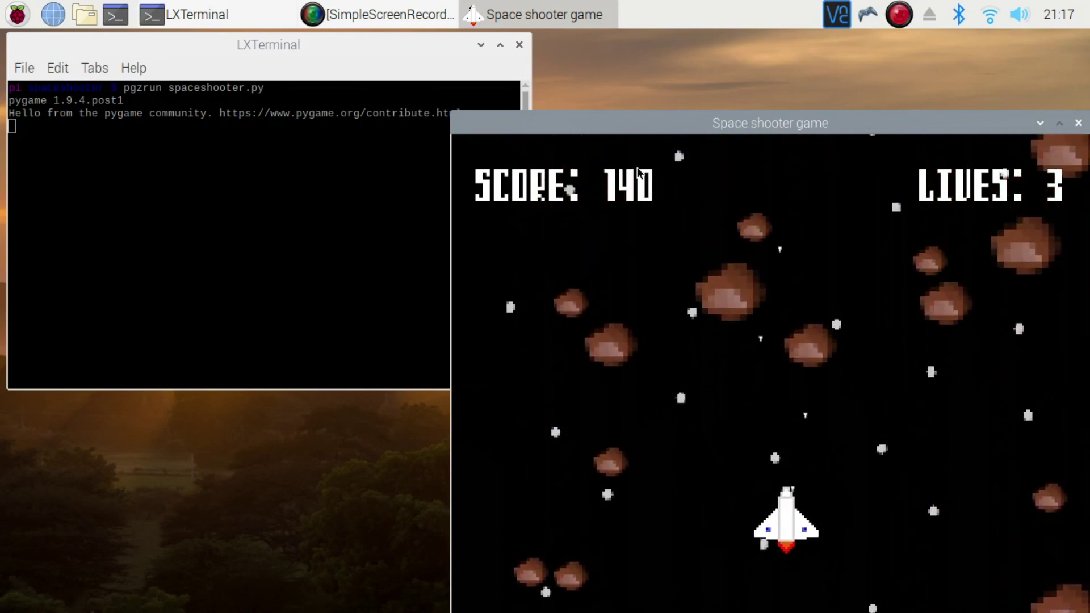
key(Right)
key(Up)
key(space)
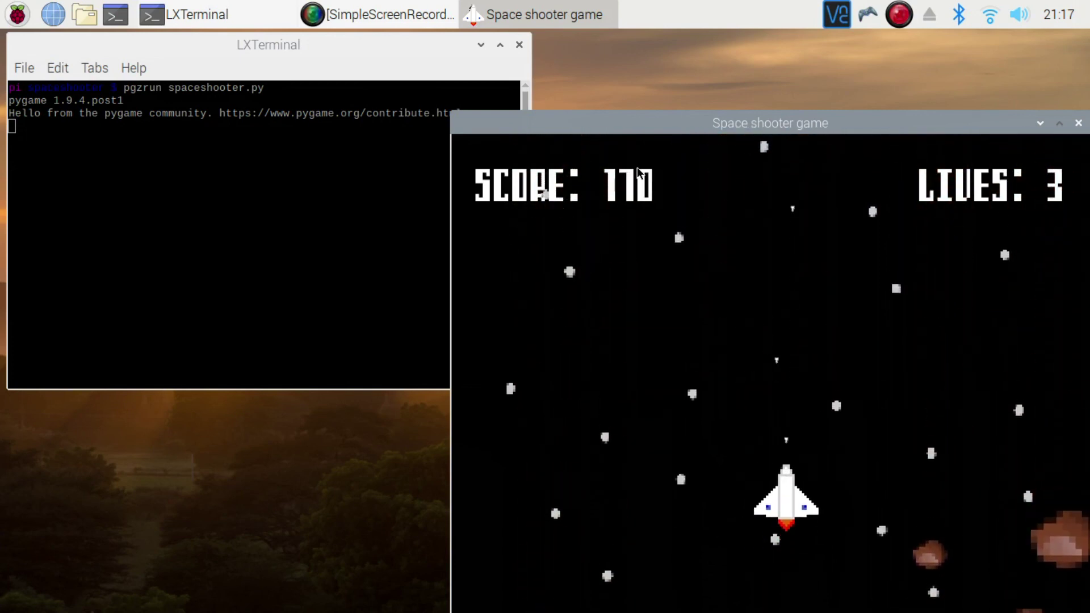
key(Left)
key(space)
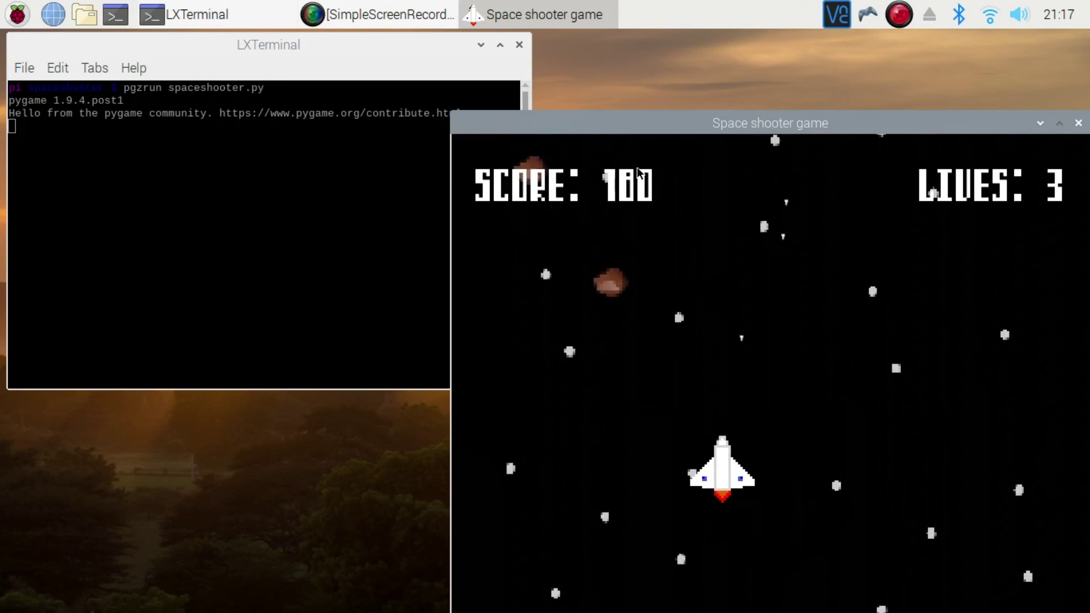
key(Left)
key(Right)
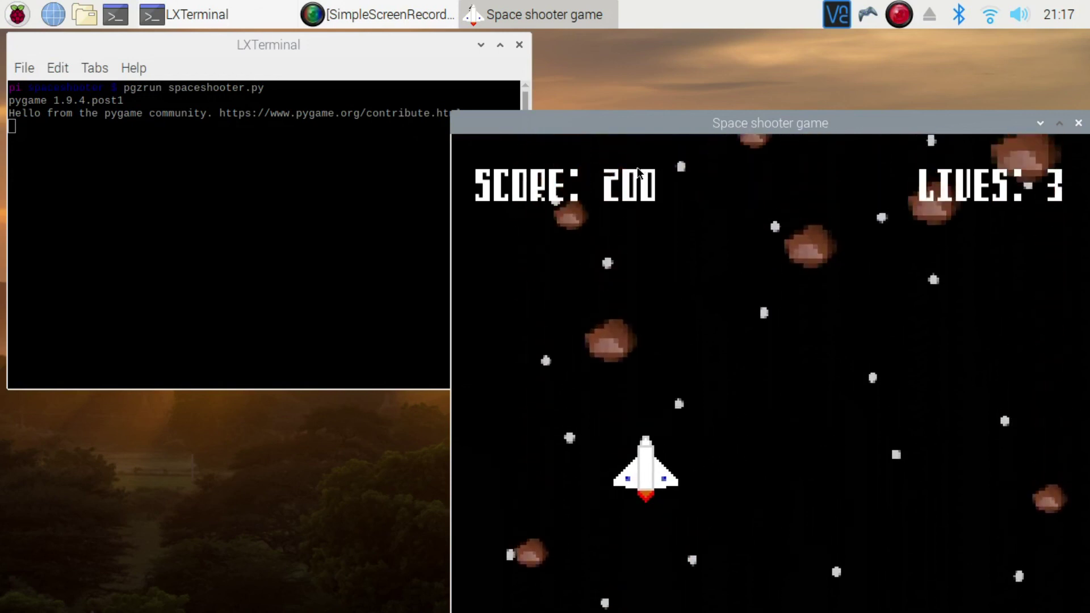
key(Right)
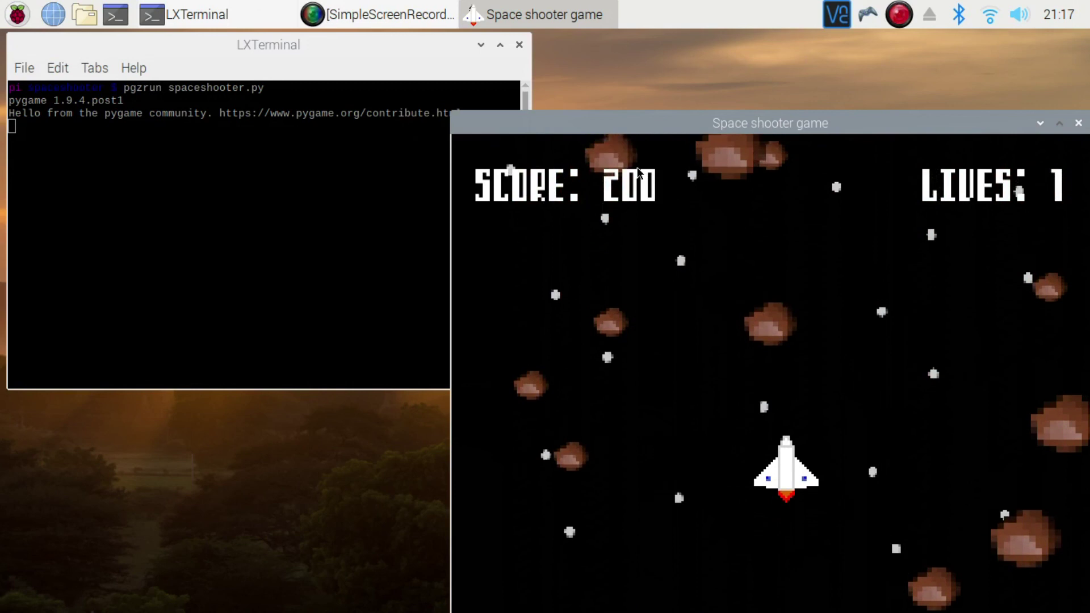
key(Left)
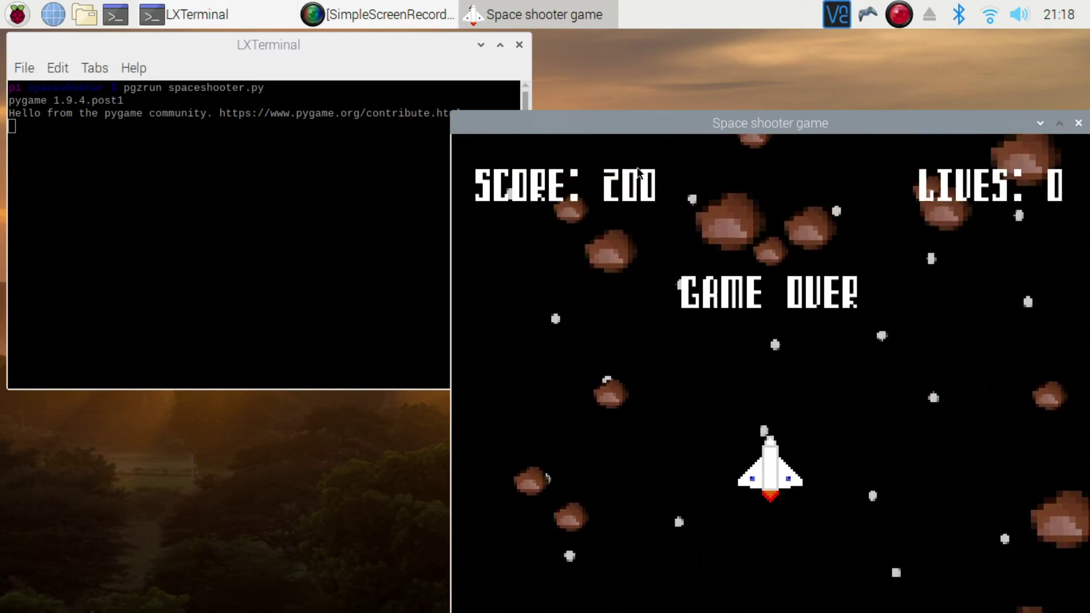